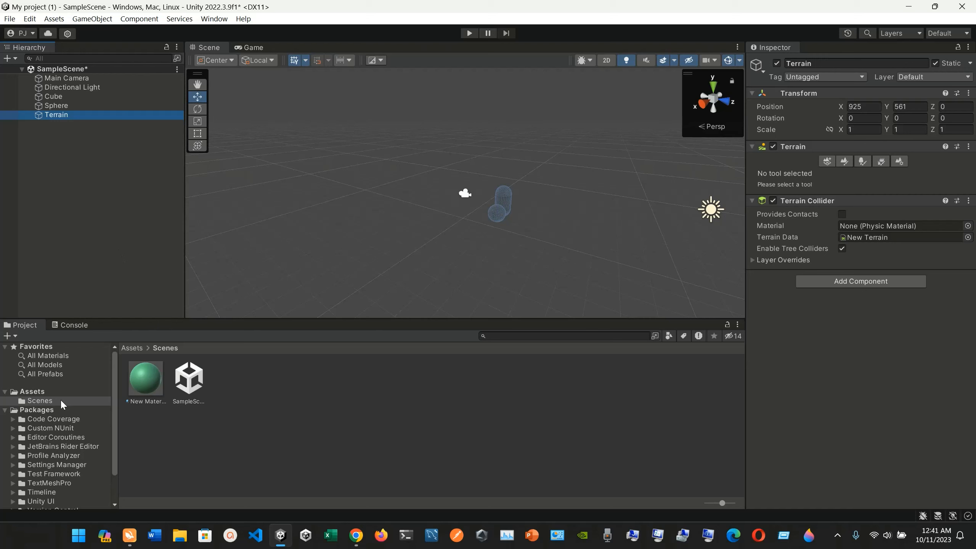
Examine the contents of the project's Assets, Packages and Scenes folders
click(29, 392)
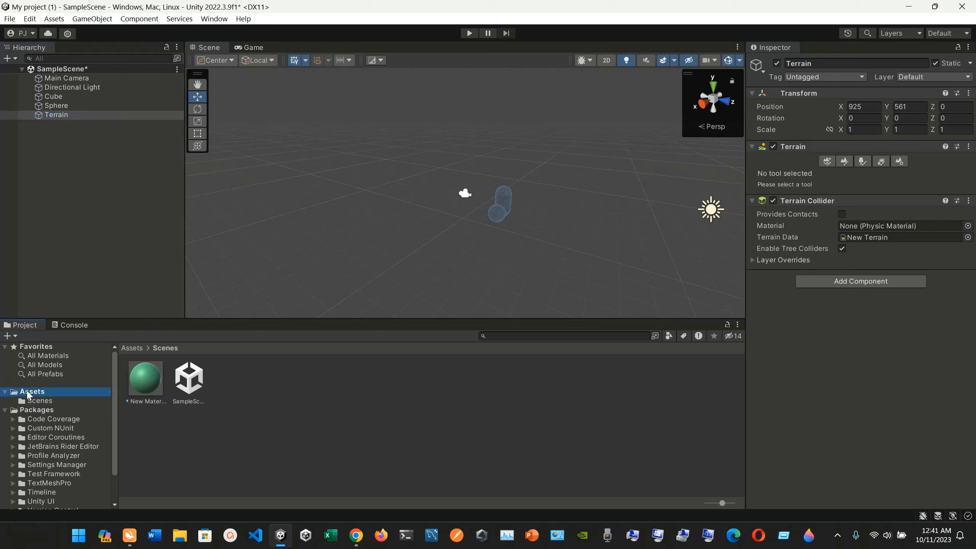
click(38, 411)
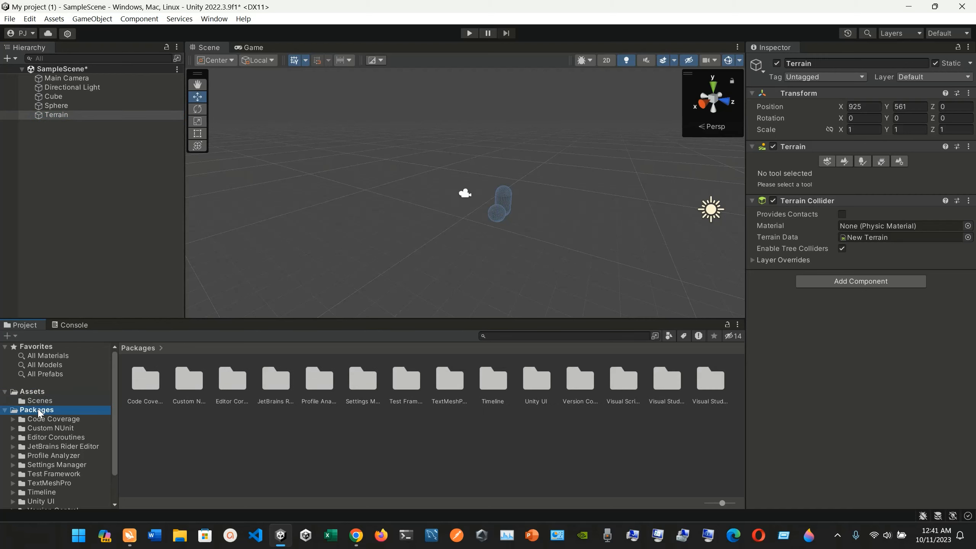
scroll(39, 413, down, 2)
scroll(40, 413, up, 2)
click(41, 394)
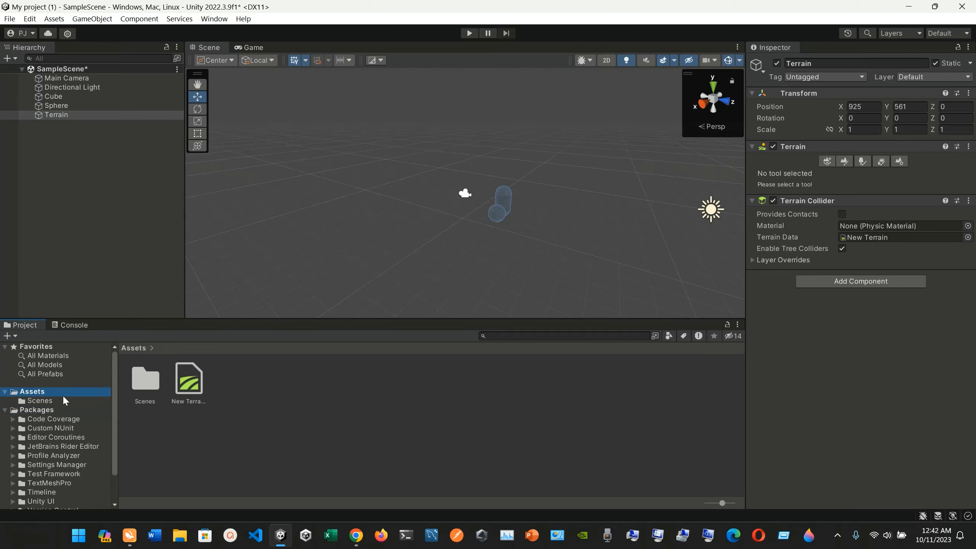
click(58, 402)
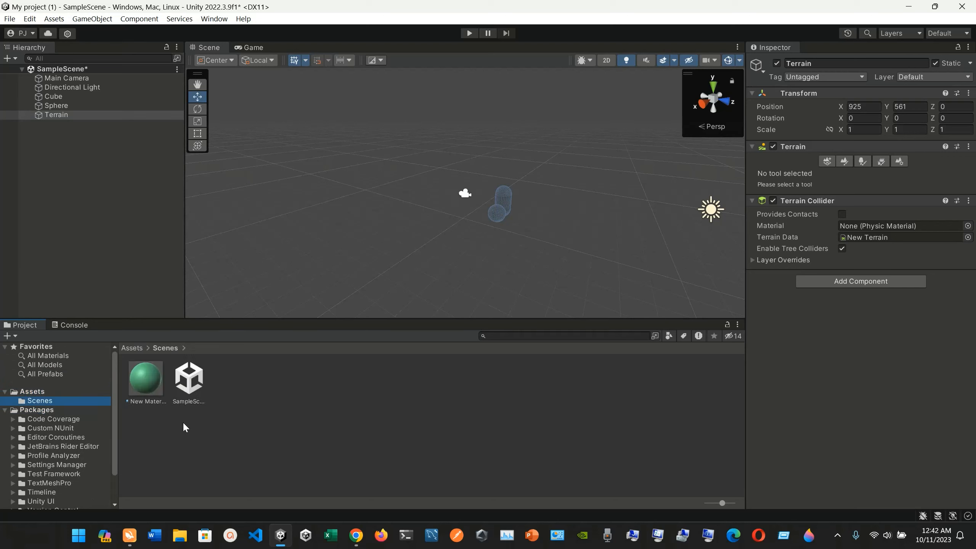
double_click(197, 392)
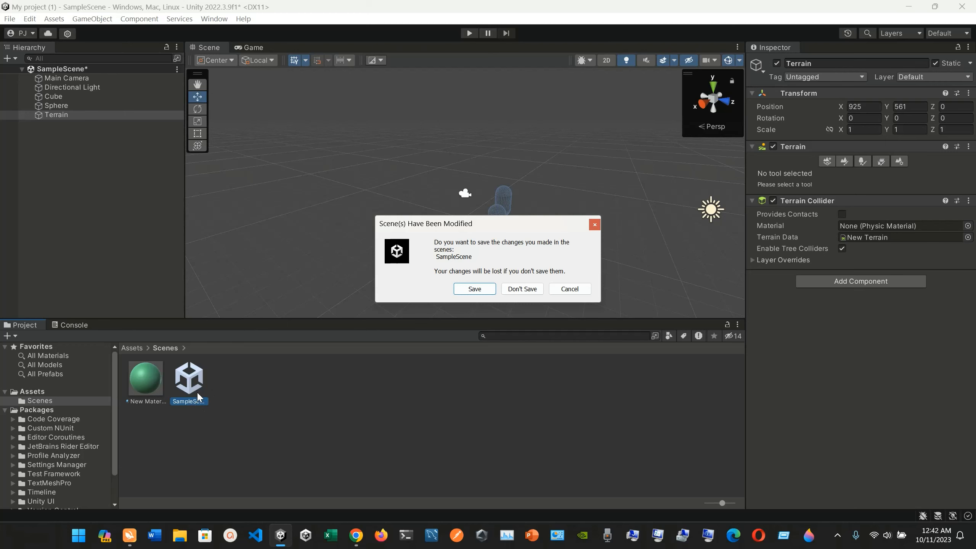
click(594, 225)
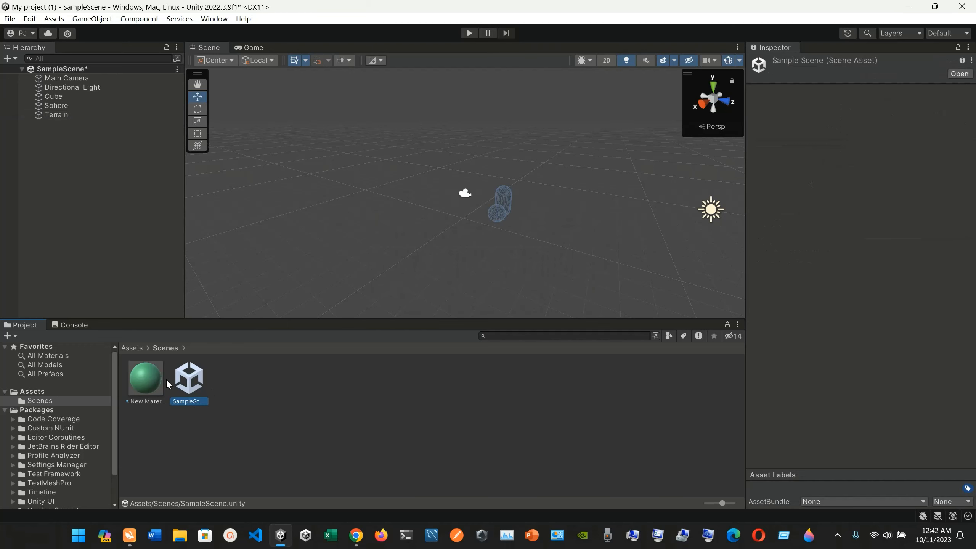
Create a folder named Material inside the Scenes folder and open it
right_click(237, 389)
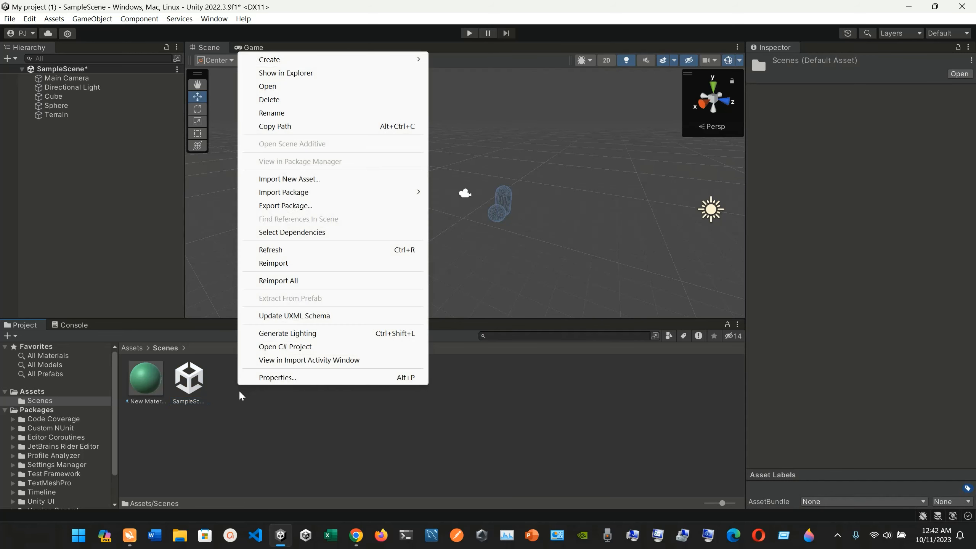
mouse_move(347, 60)
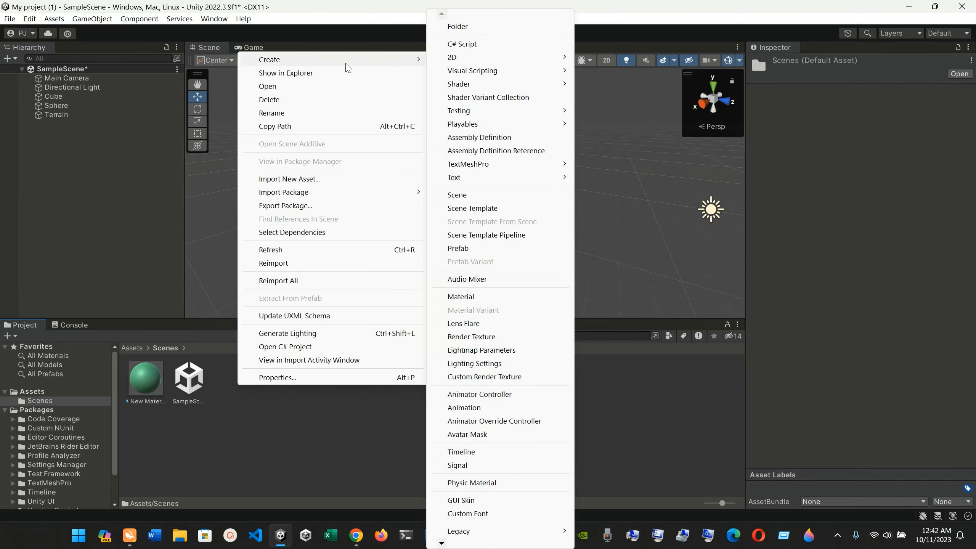
click(458, 27)
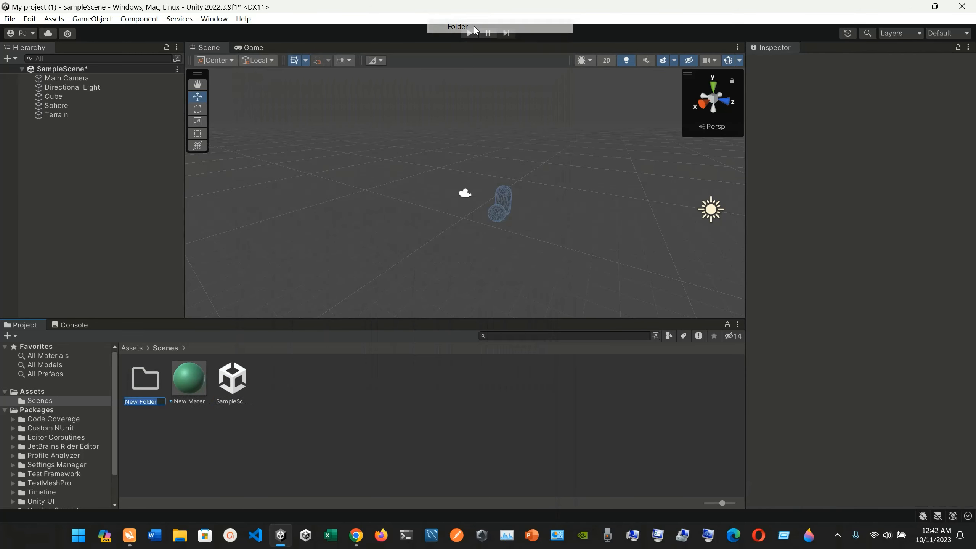
text(Material)
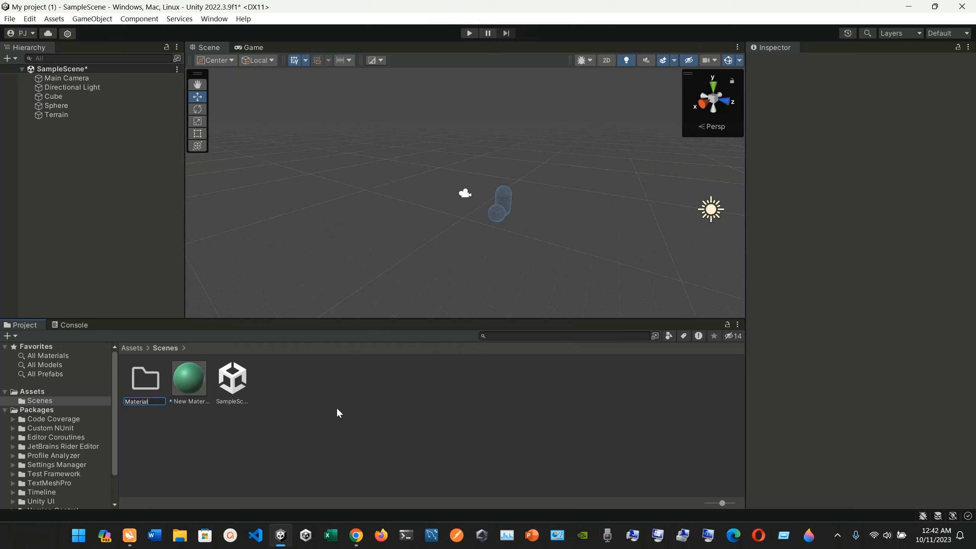
key(Return)
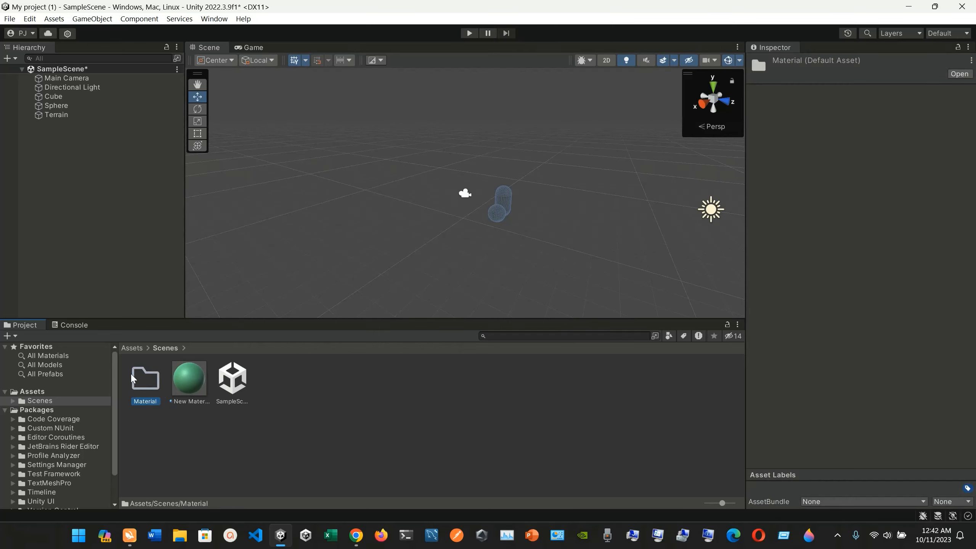
double_click(141, 379)
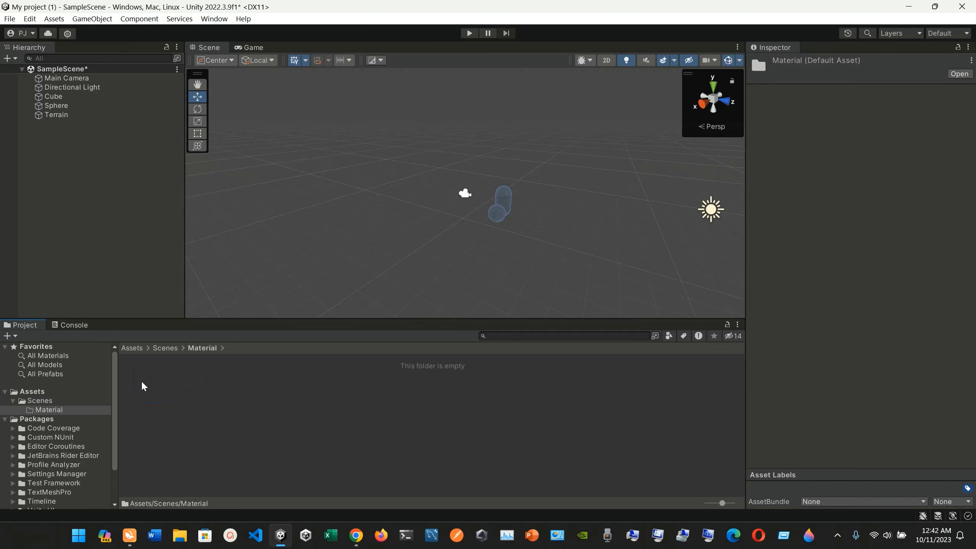
right_click(142, 385)
mouse_move(303, 56)
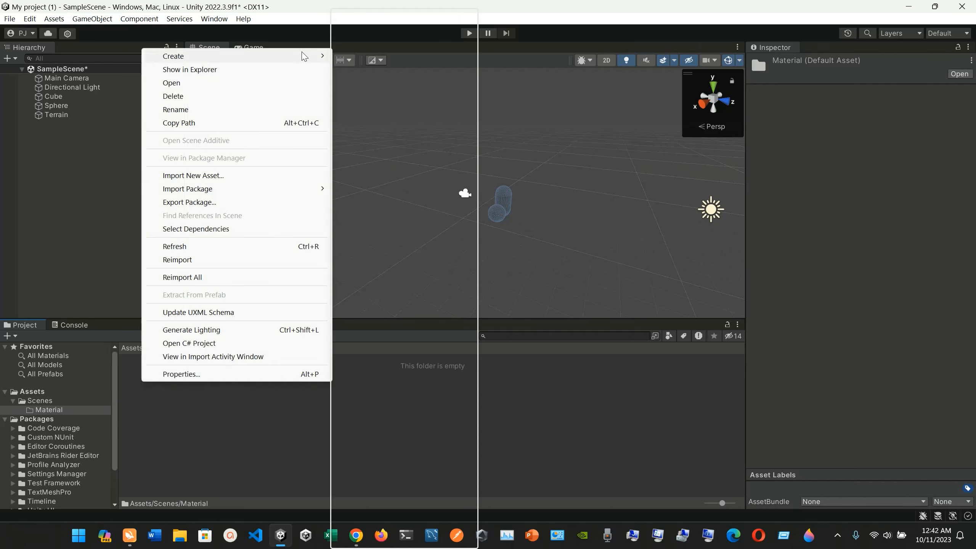
mouse_move(419, 56)
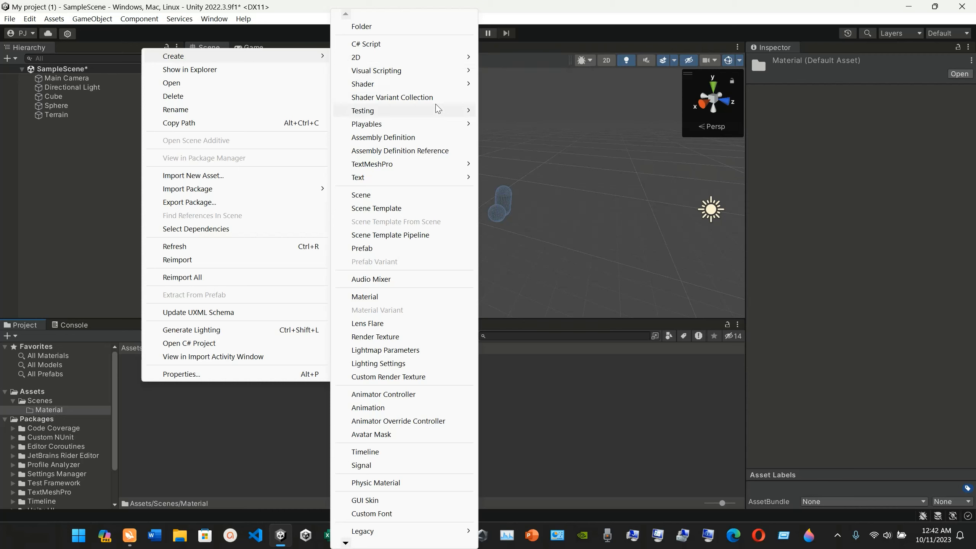
mouse_move(448, 76)
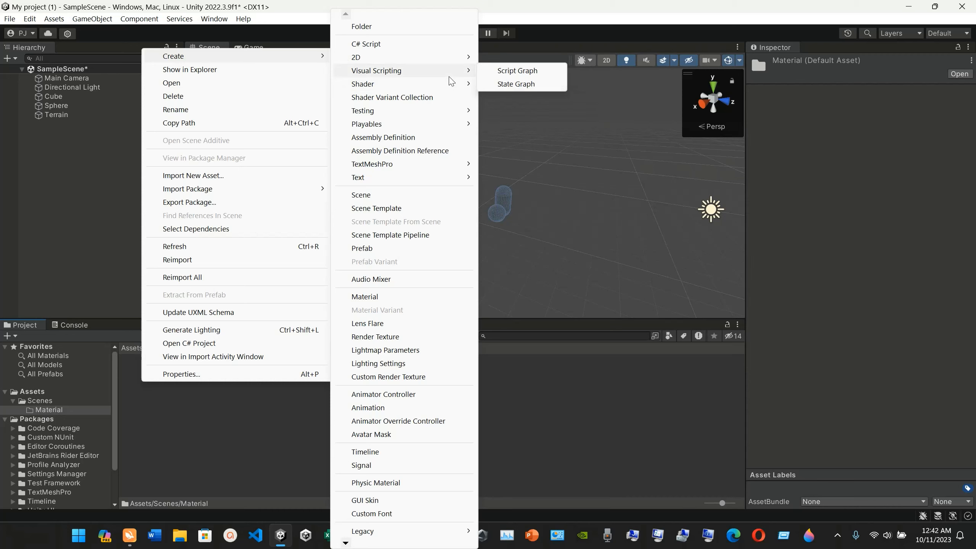
mouse_move(438, 169)
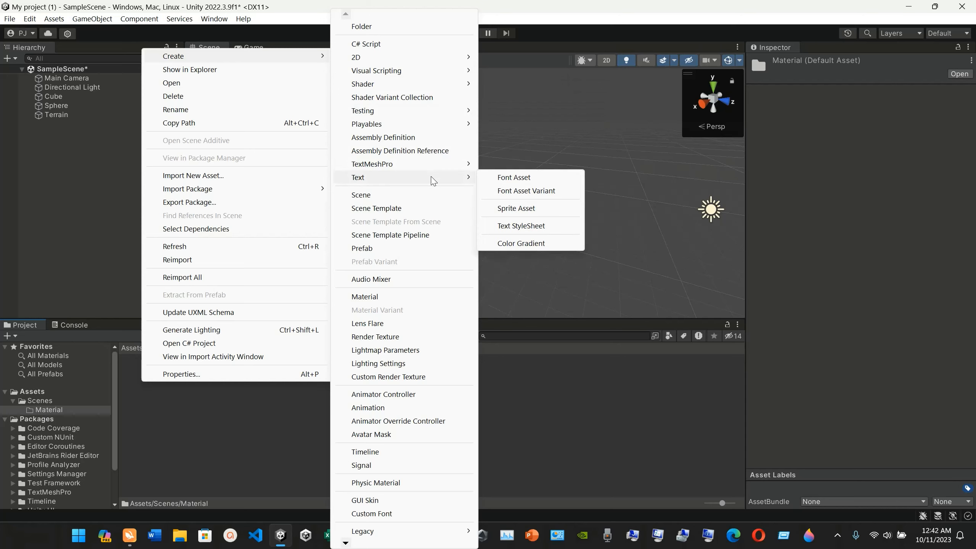
mouse_move(447, 120)
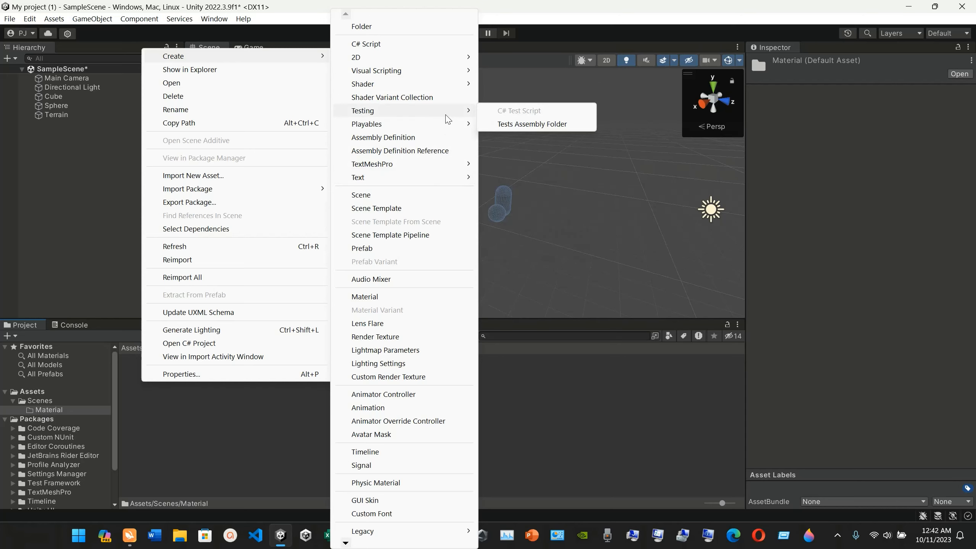
click(270, 421)
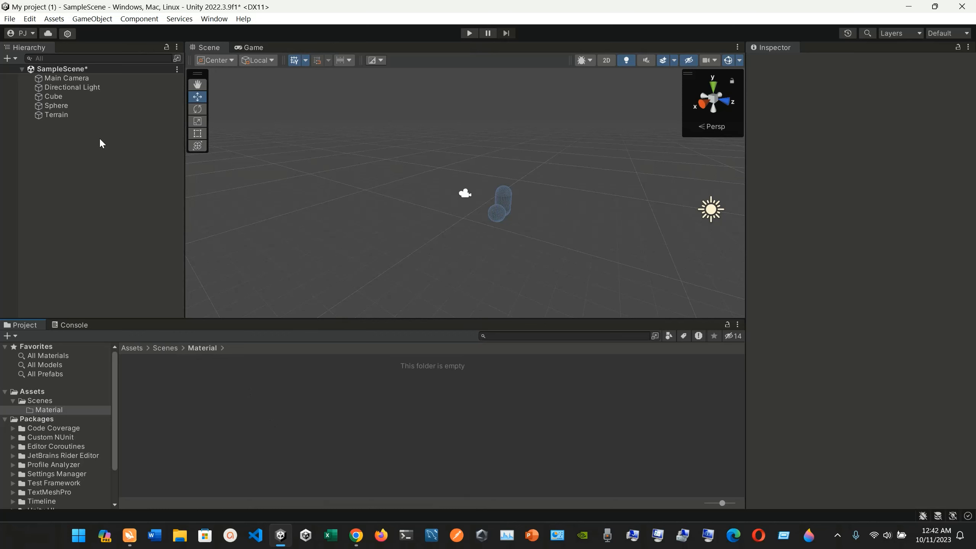
Inspect the Main Camera, Directional Light, Cube, Sphere and Terrain objects one by one, and view the scene as the game camera renders it
click(67, 78)
scroll(464, 218, down, 3)
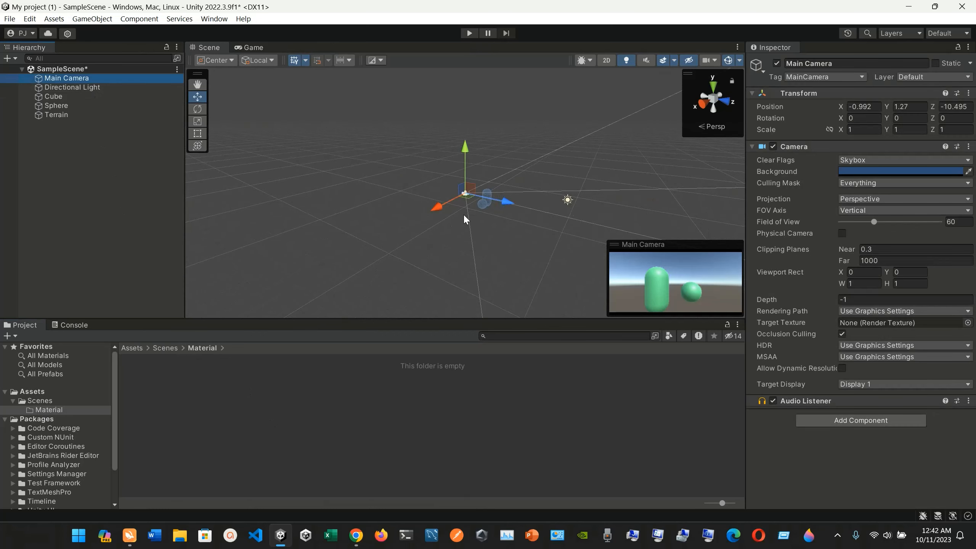
scroll(464, 214, up, 5)
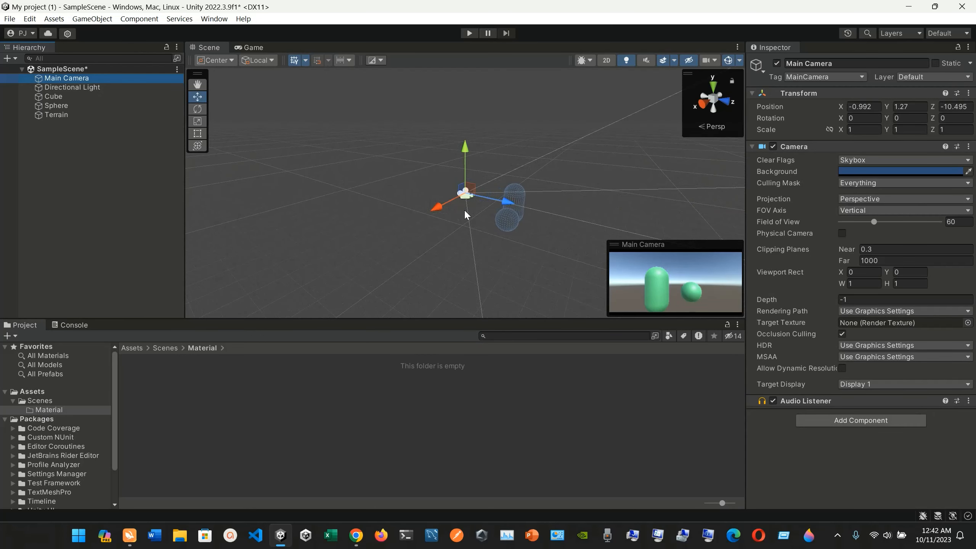
click(110, 87)
click(102, 96)
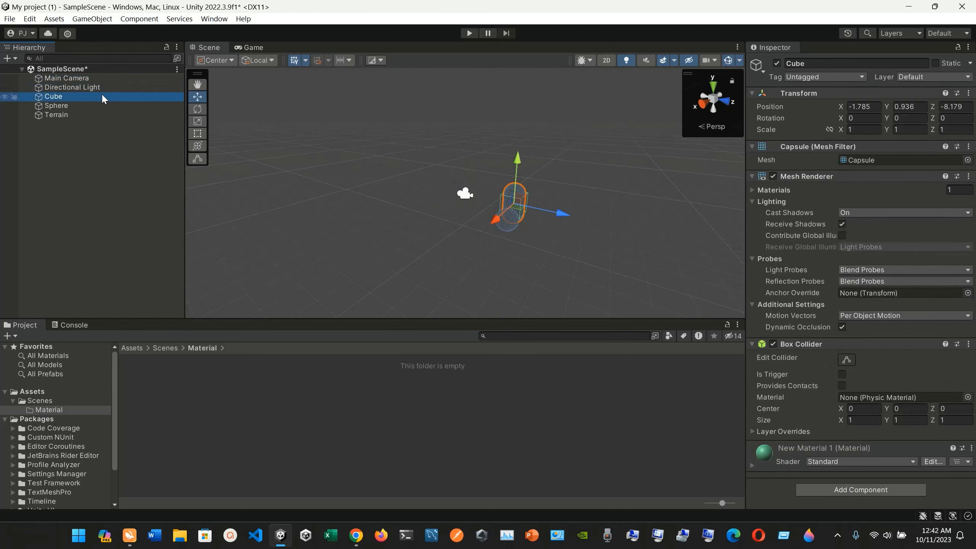
double_click(101, 96)
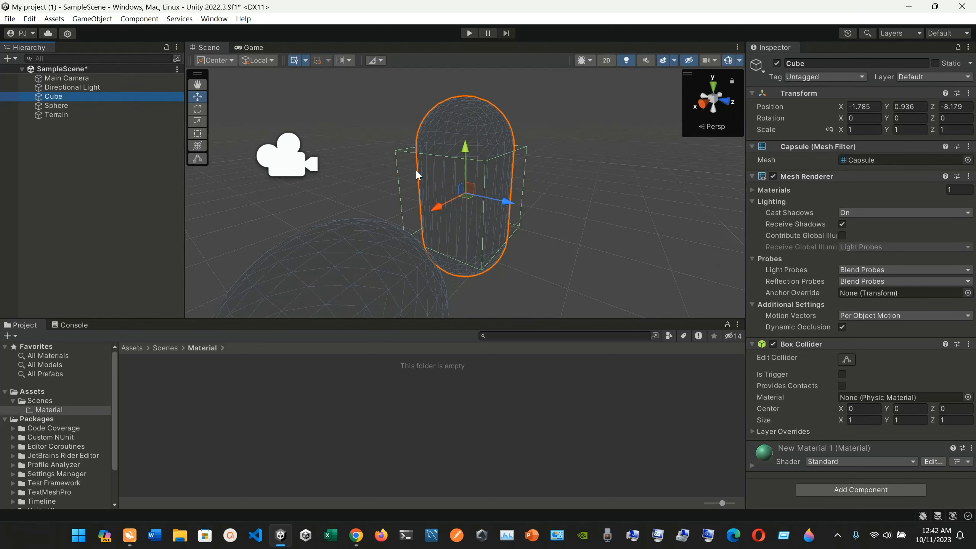
double_click(86, 105)
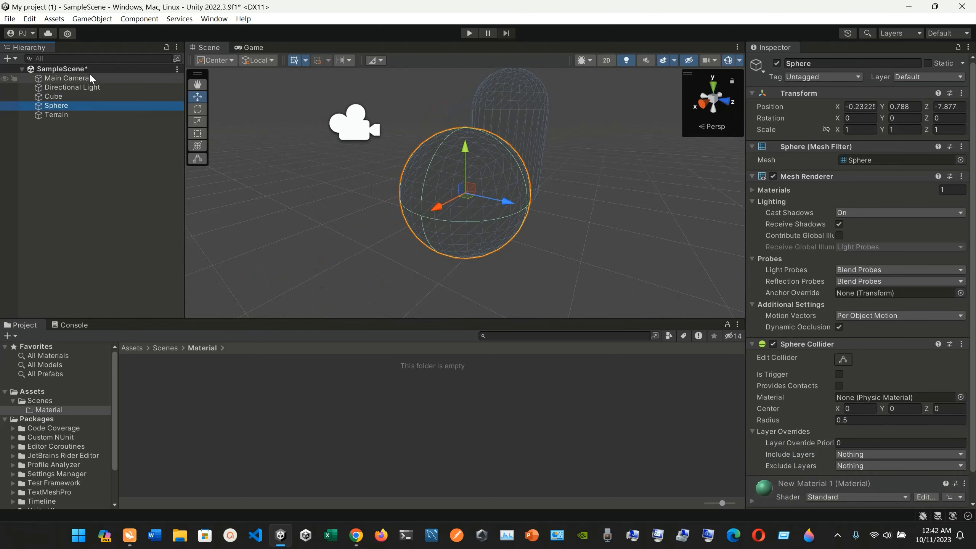
double_click(85, 113)
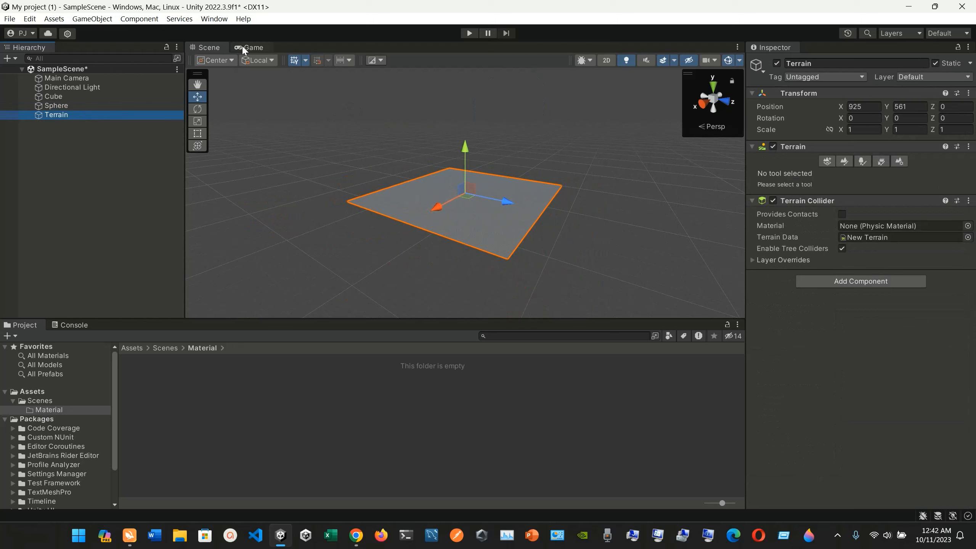
click(250, 47)
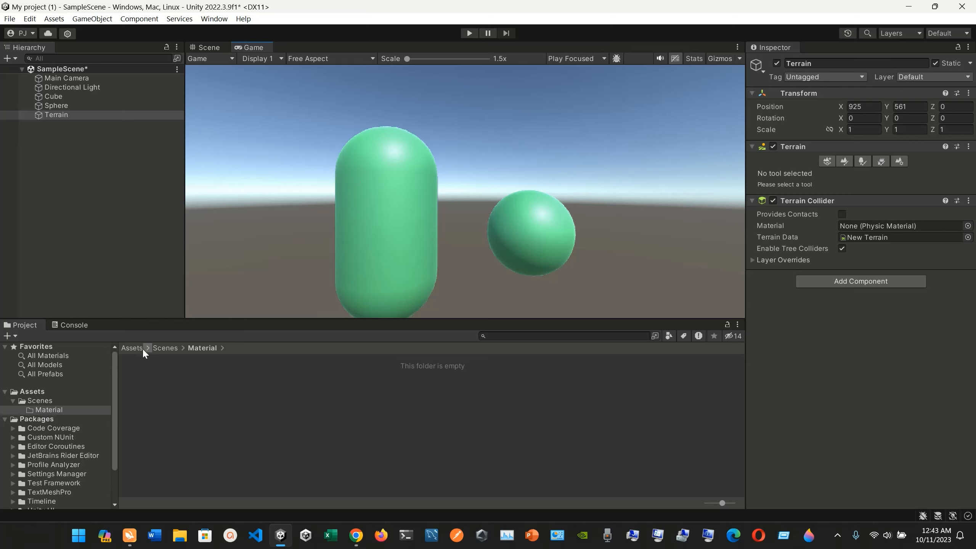
Move the existing green material from the Scenes folder into its Material subfolder
click(132, 348)
double_click(148, 388)
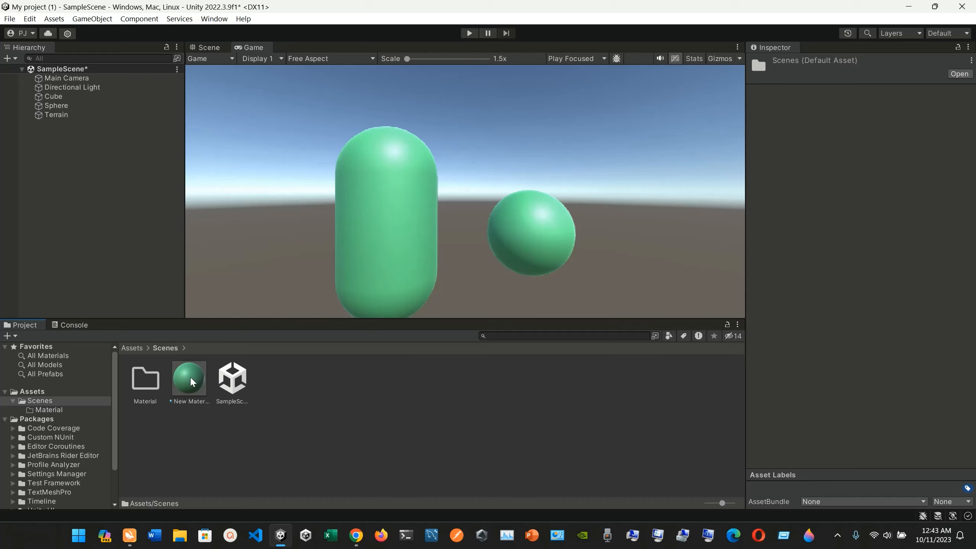
drag(191, 384, 148, 384)
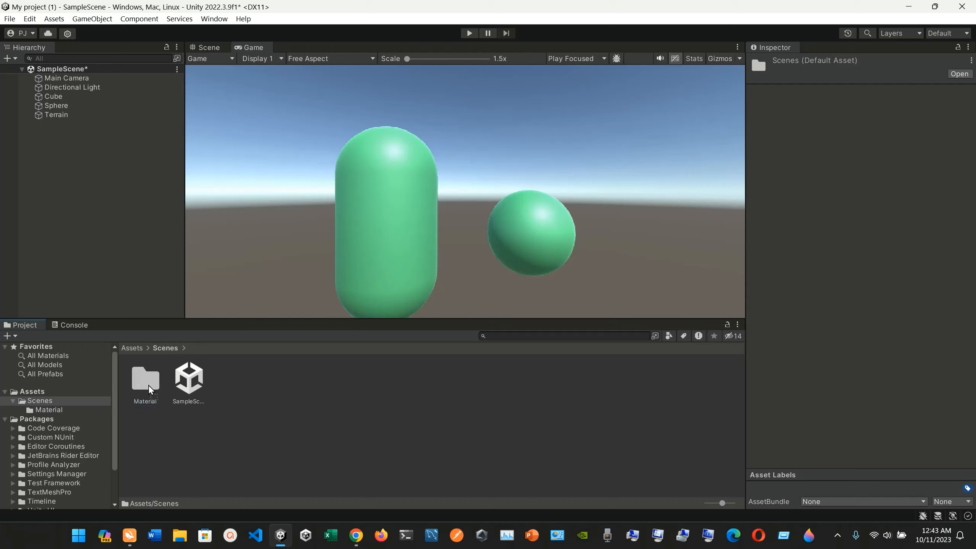
Create a new material inside the Material folder, keeping its default name
double_click(147, 383)
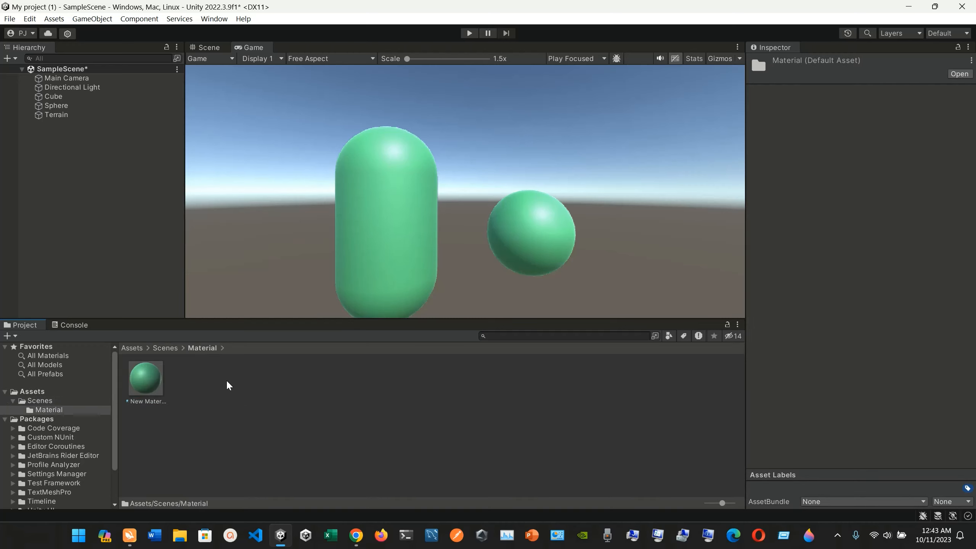
right_click(206, 379)
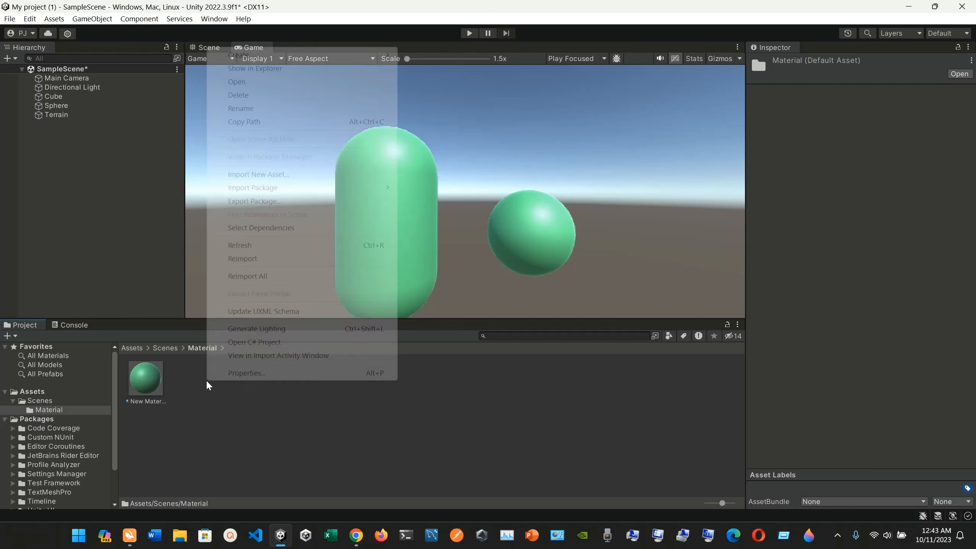
mouse_move(350, 64)
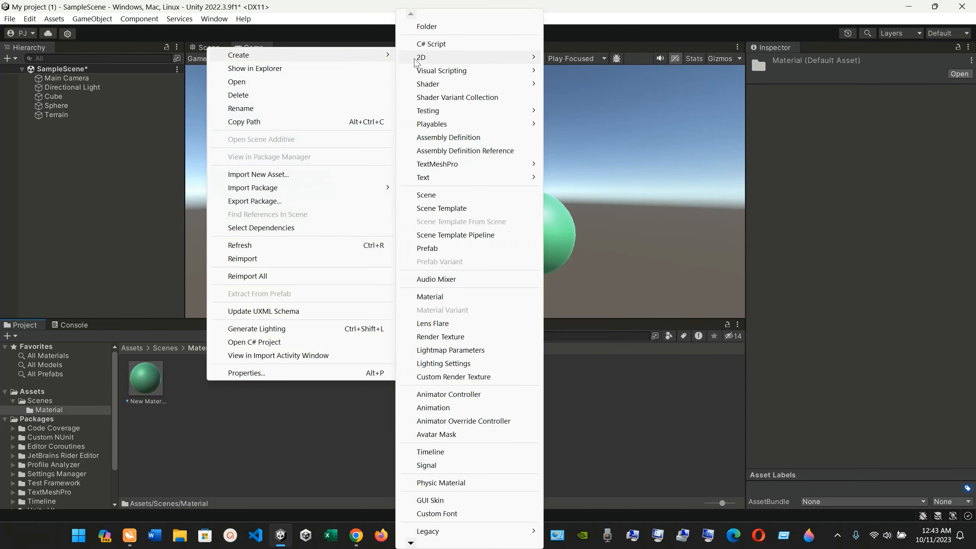
click(487, 301)
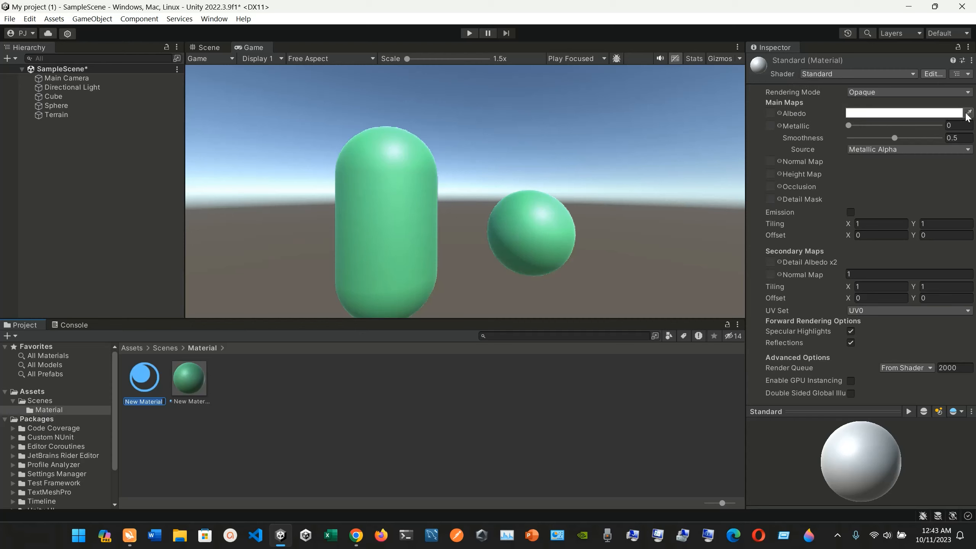
key(Return)
Set the new material's albedo colour to dark purple, hex 40118A, and switch back to the Scene view
click(950, 114)
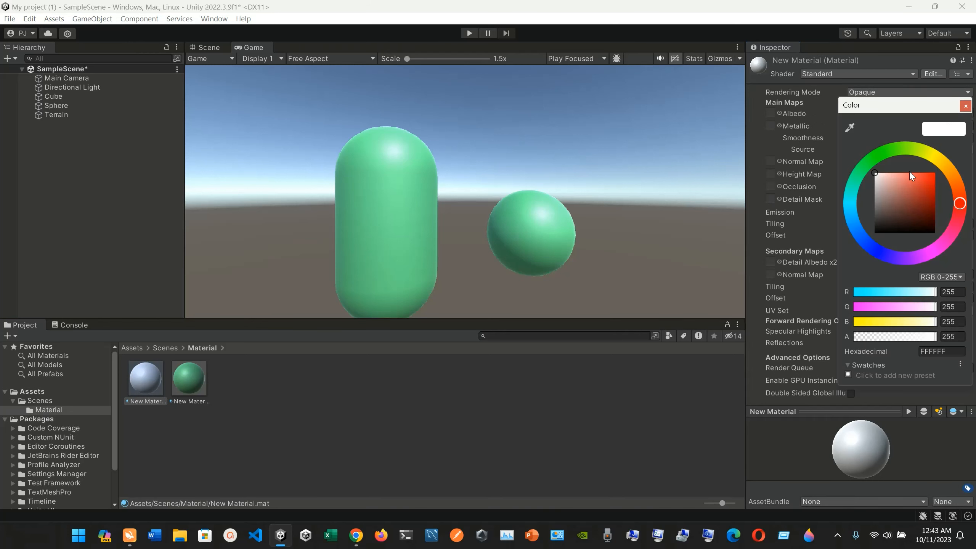
drag(959, 204, 898, 261)
click(928, 202)
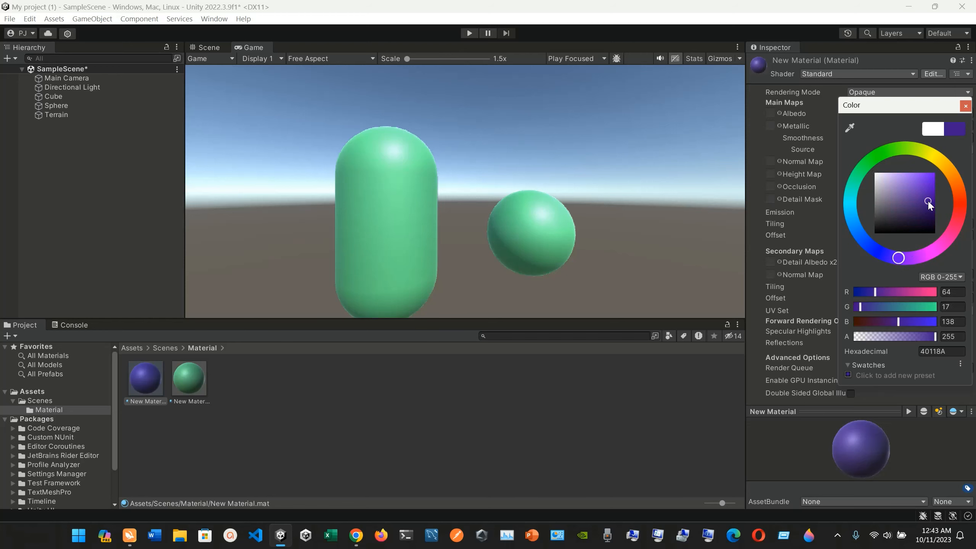
click(965, 106)
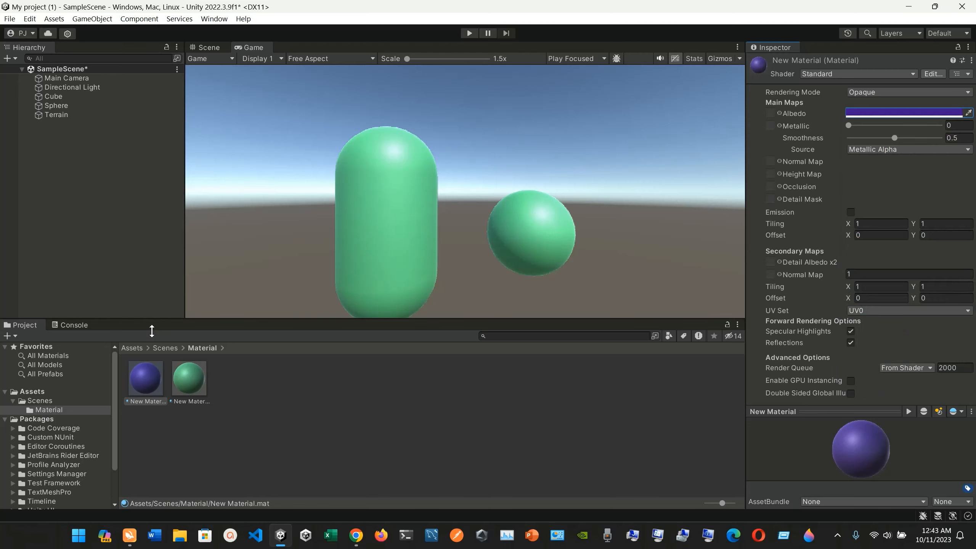
click(214, 50)
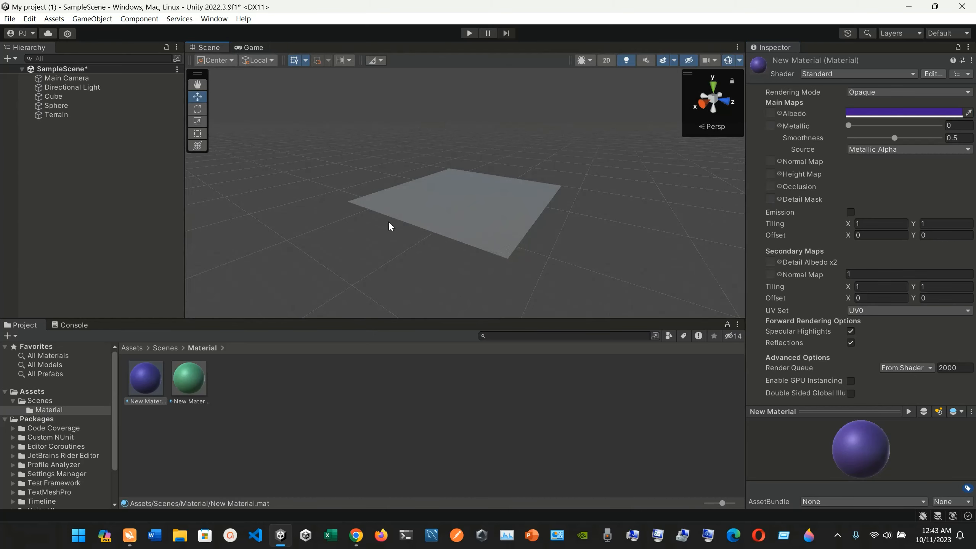
Apply the purple material to the Sphere in the scene and view it as the game camera renders it
click(95, 107)
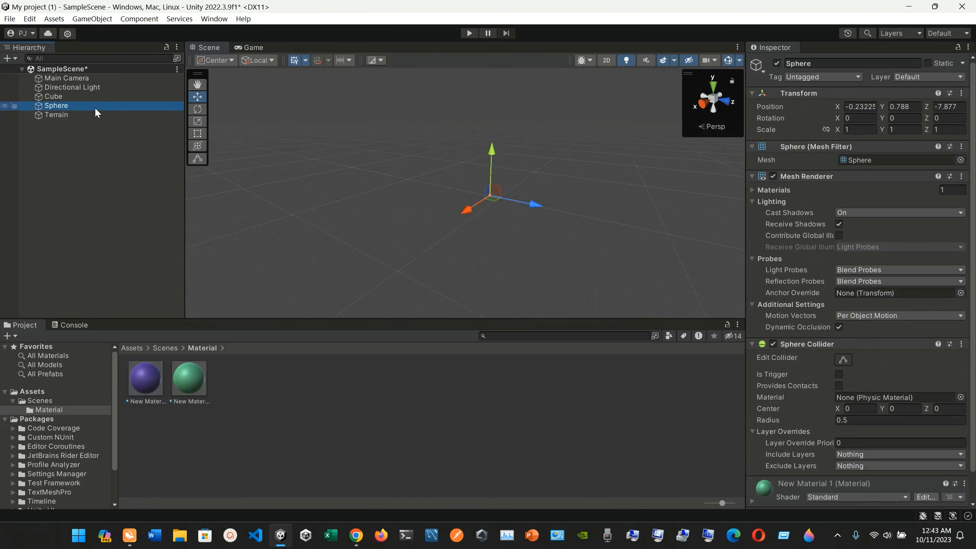
drag(143, 376, 472, 218)
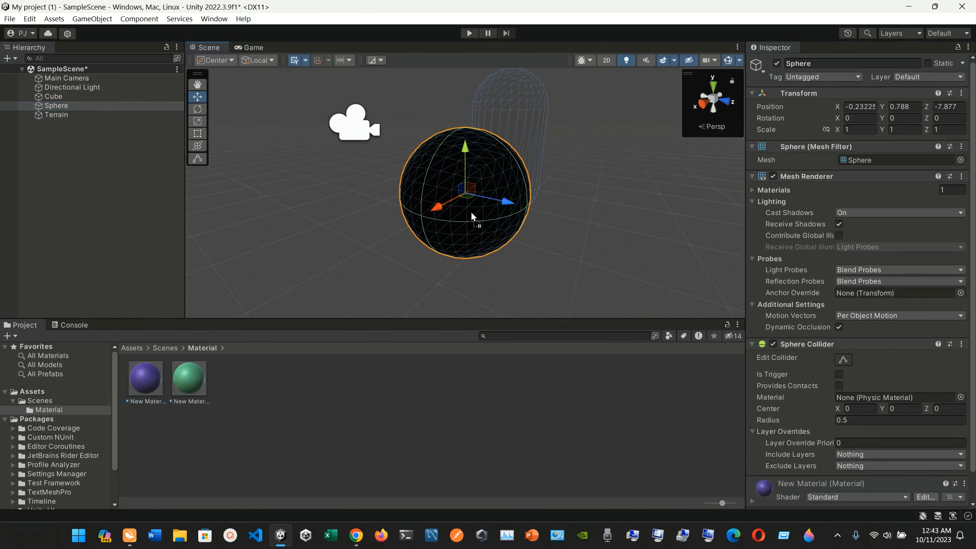
click(264, 48)
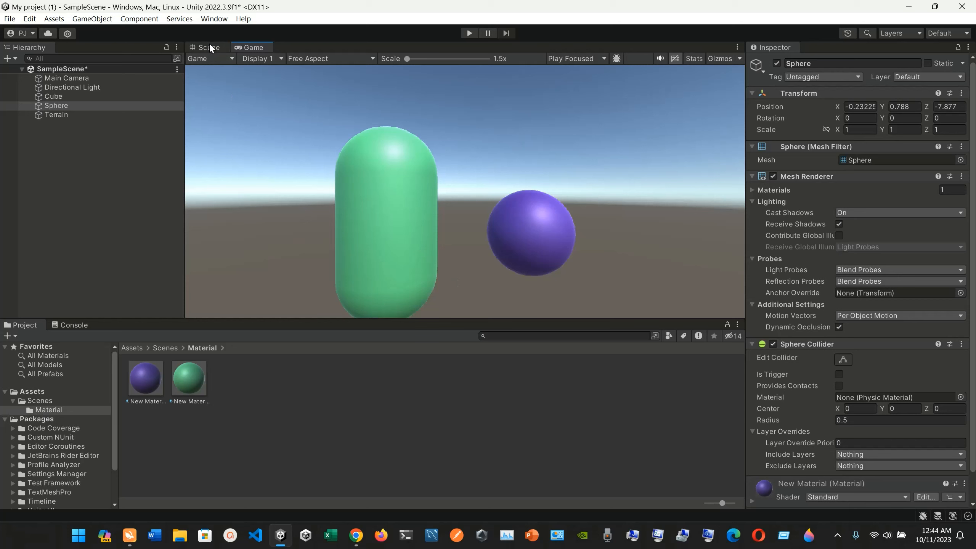
Try to apply the purple material to the Terrain object in the Scene view
click(106, 115)
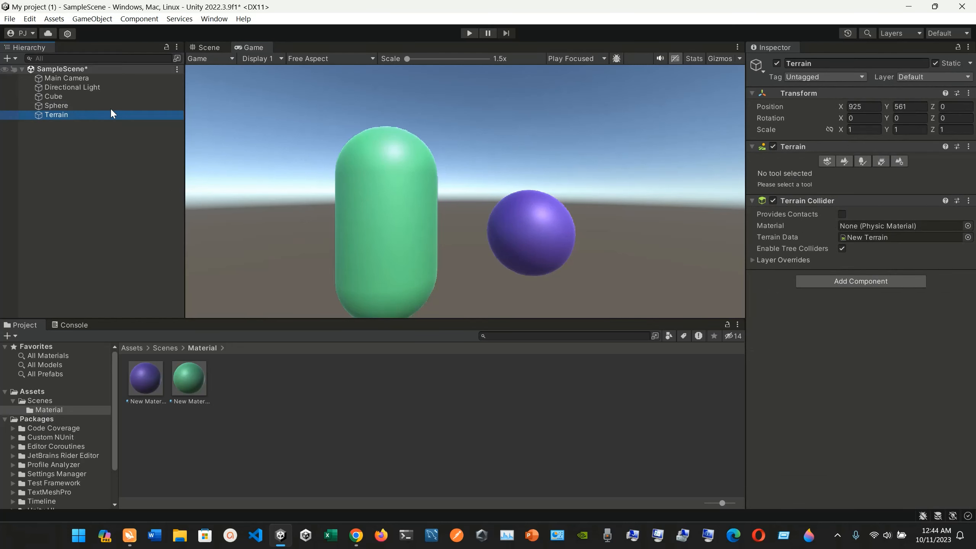
click(222, 47)
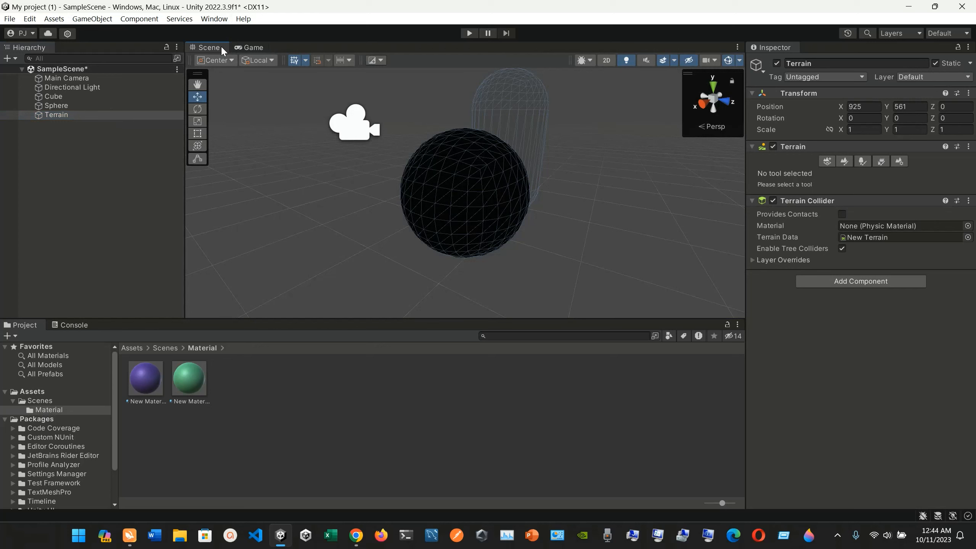
double_click(118, 115)
drag(149, 375, 487, 220)
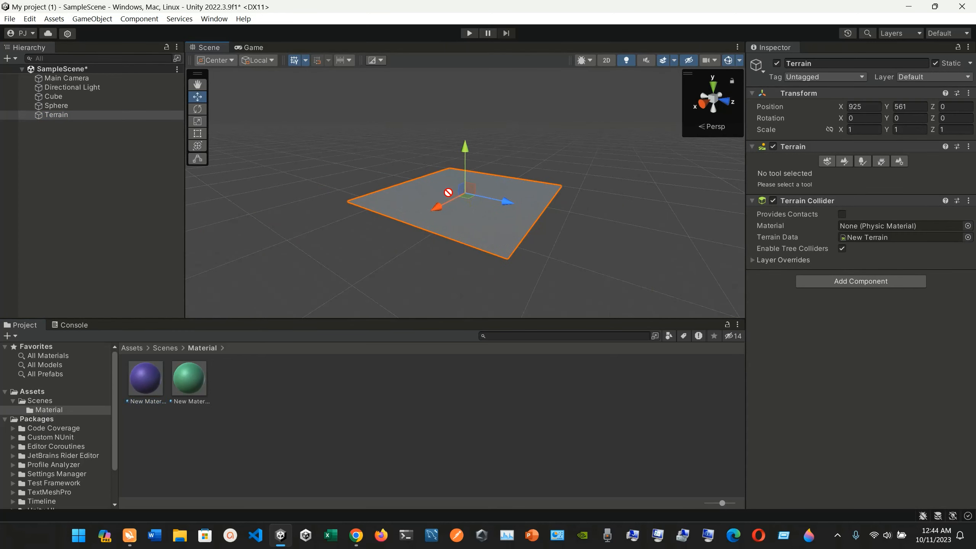
Inspect the Sphere and the capsule-shaped Cube object, and view both as the game camera renders them
click(92, 104)
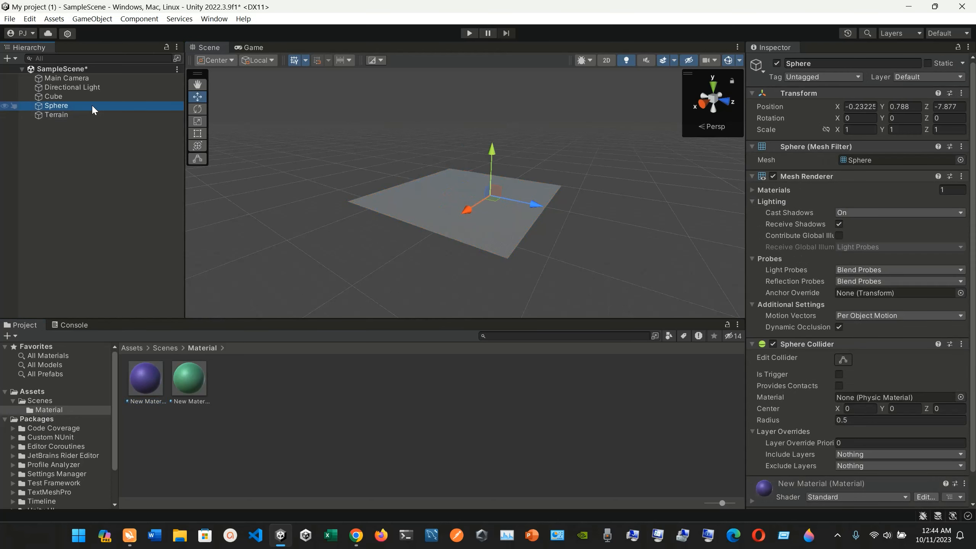
click(83, 96)
double_click(83, 96)
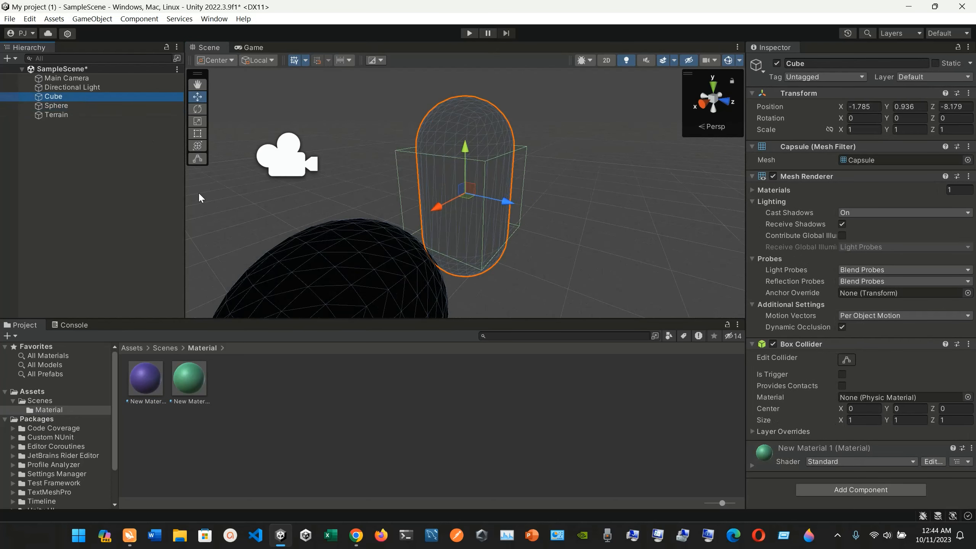
click(260, 47)
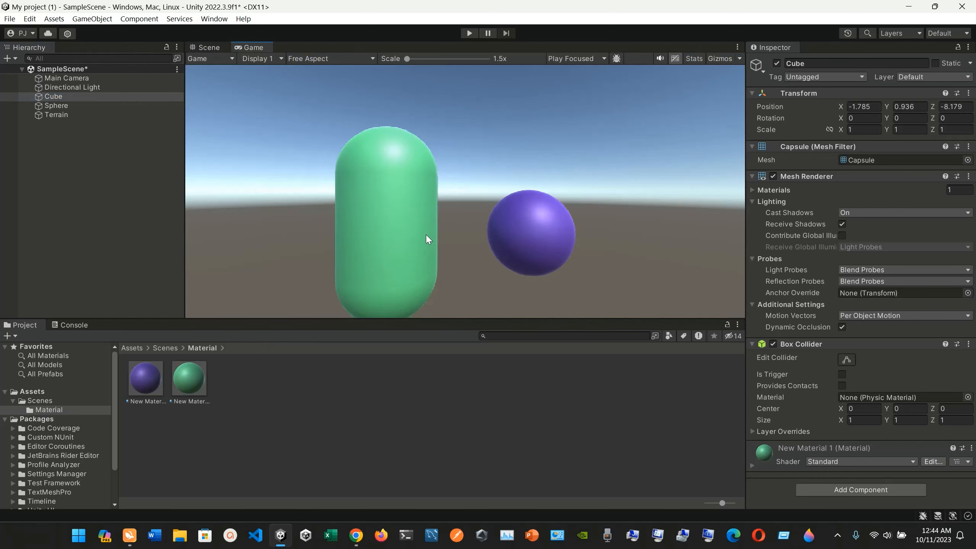
Move the Main Camera back and down to about Y 0.91, Z -10.999, and check the rendered game view
click(117, 78)
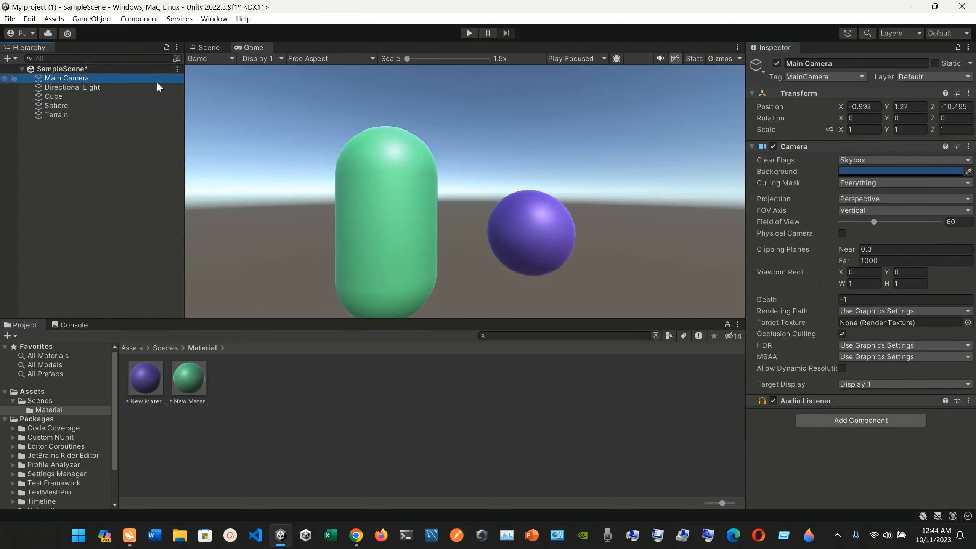
click(205, 48)
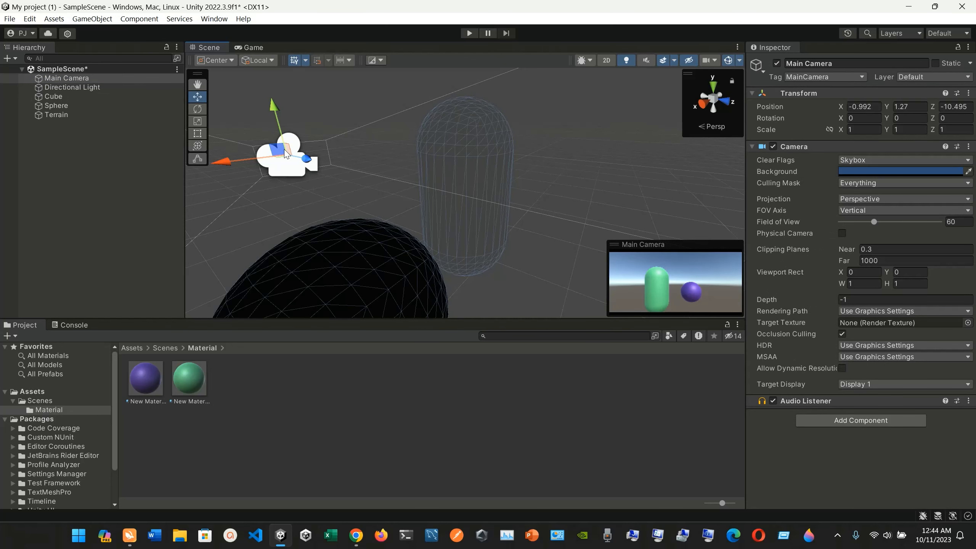
alt+drag(285, 153, 368, 173)
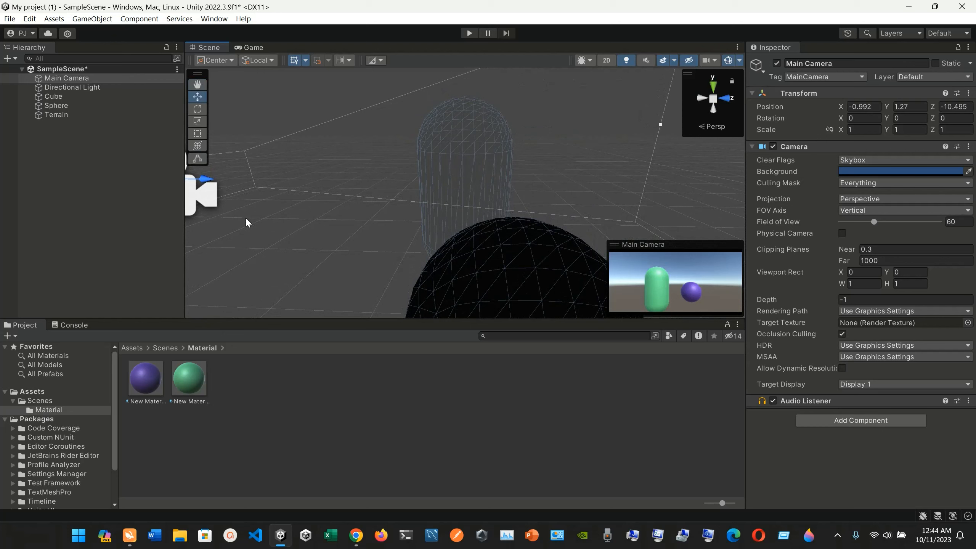
scroll(247, 219, down, 1)
scroll(246, 219, down, 3)
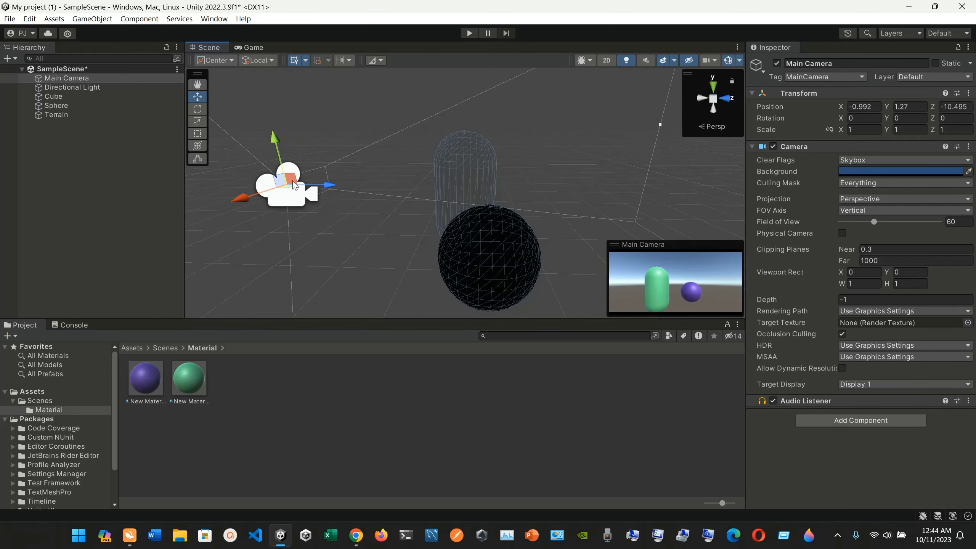
drag(296, 182, 267, 211)
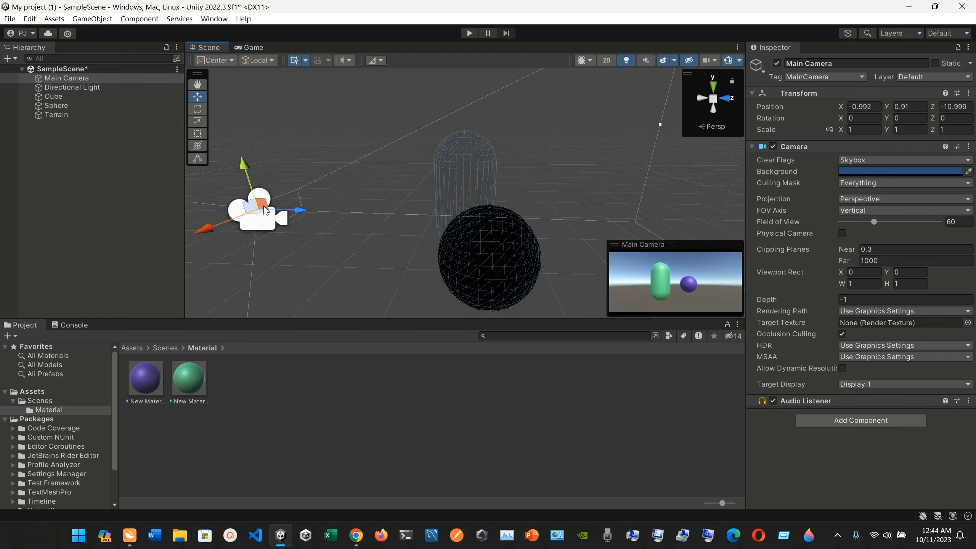
click(256, 47)
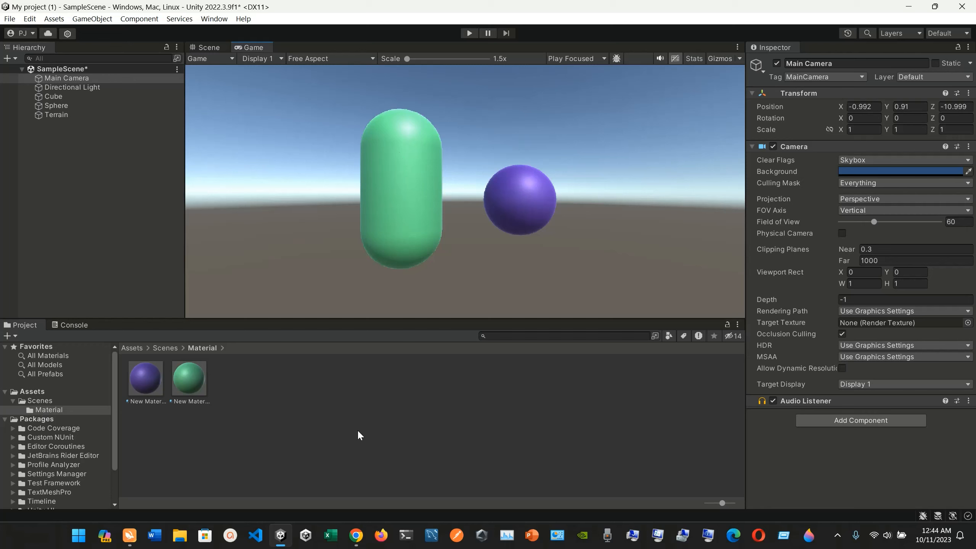
Glance at the Unity Manual's Asset workflow page in Chrome, and return to Unity to browse from Assets through Scenes to the Material folder
click(357, 540)
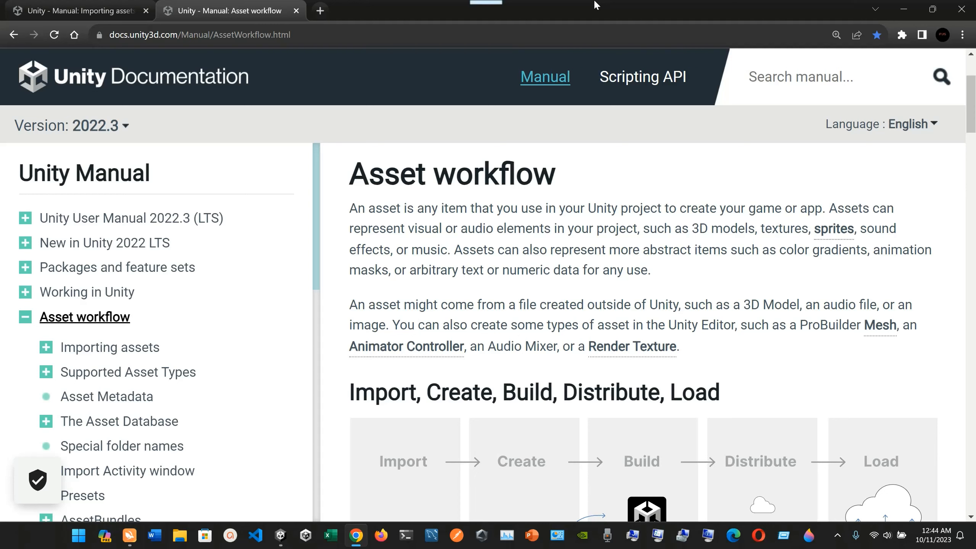
click(355, 535)
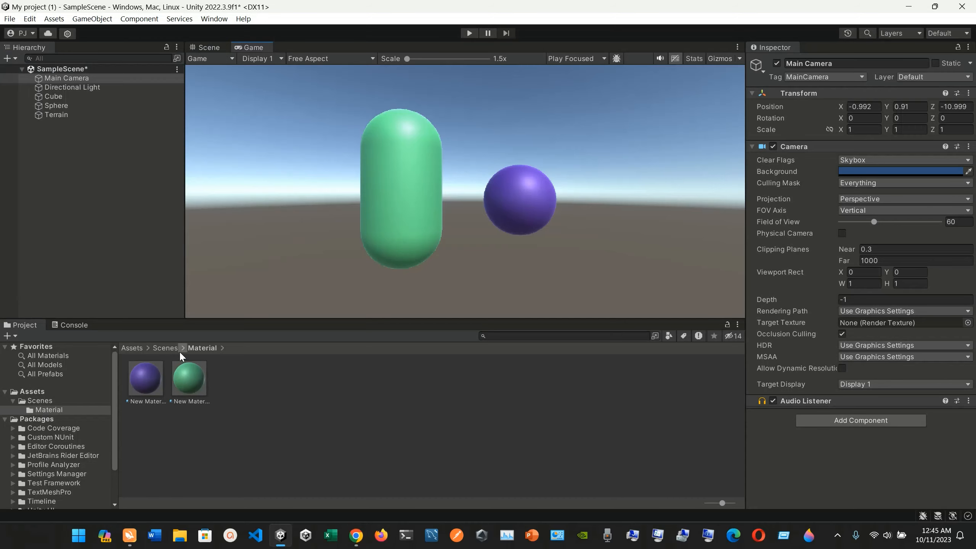
click(48, 392)
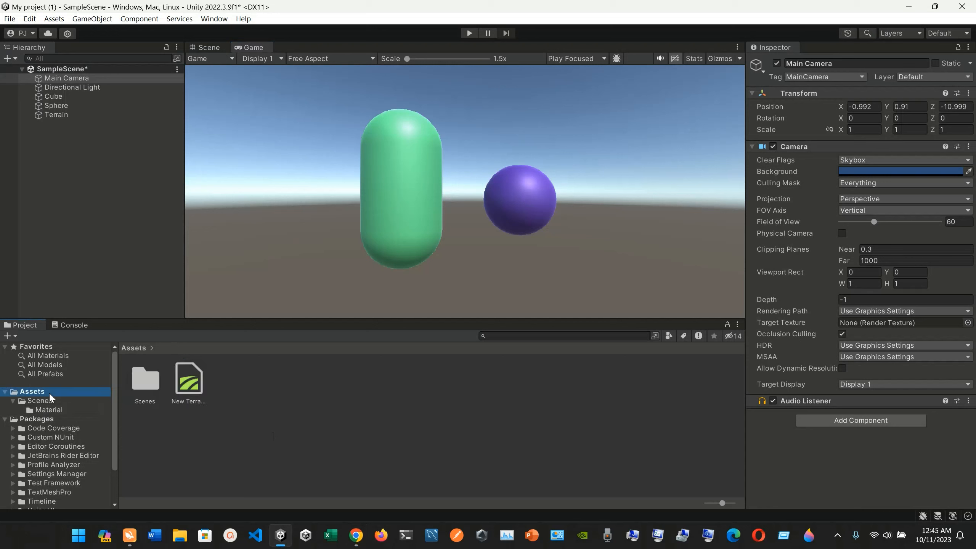
double_click(152, 386)
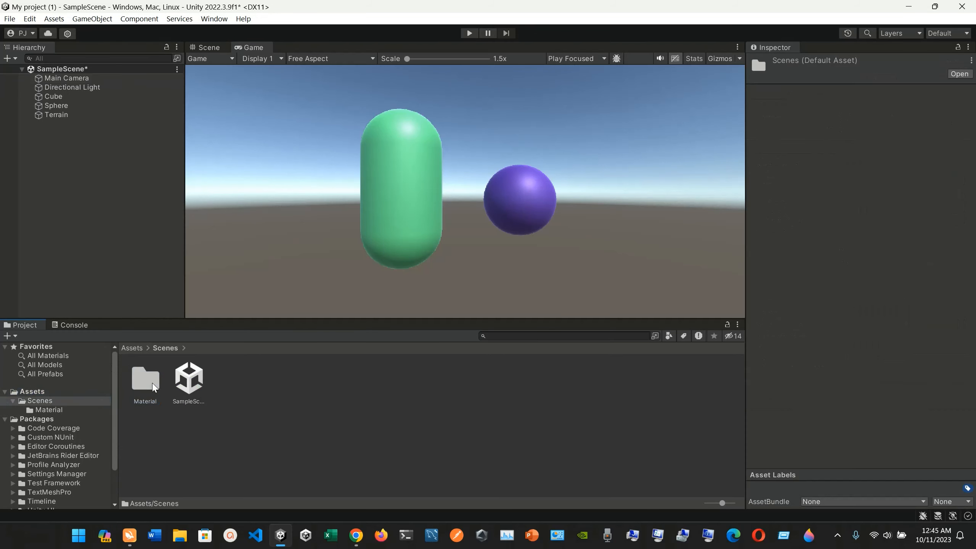
double_click(153, 386)
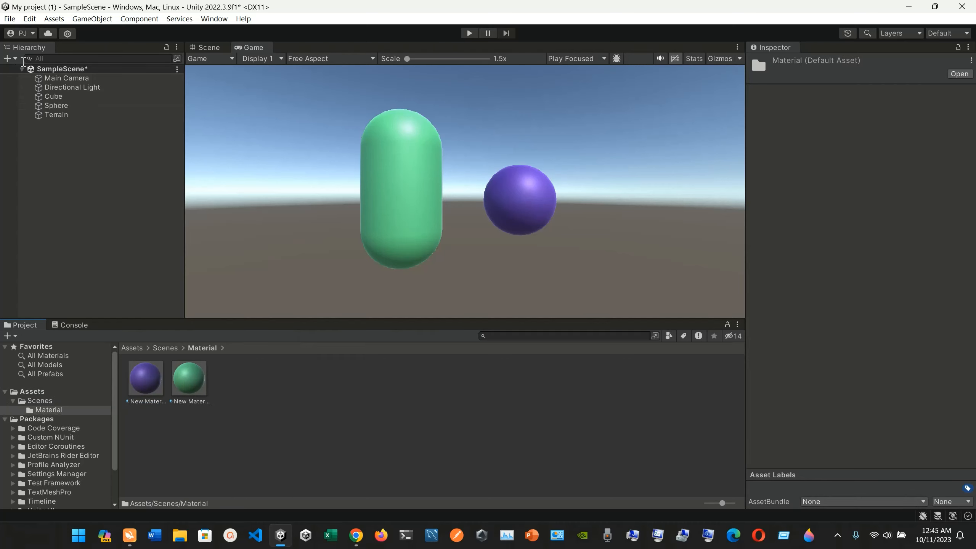
Add a 3D capsule to the scene with its default name and show it in the Scene view
click(9, 59)
mouse_move(92, 96)
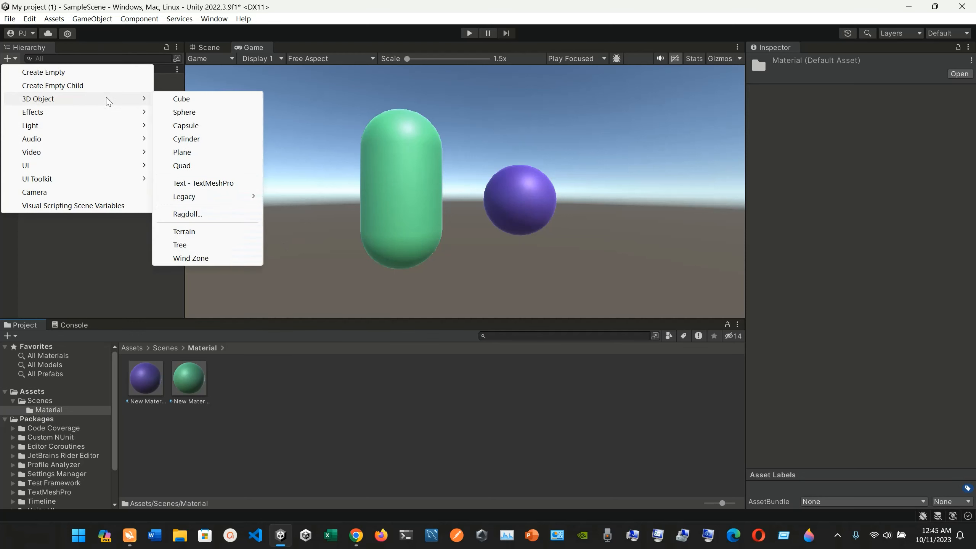
click(206, 129)
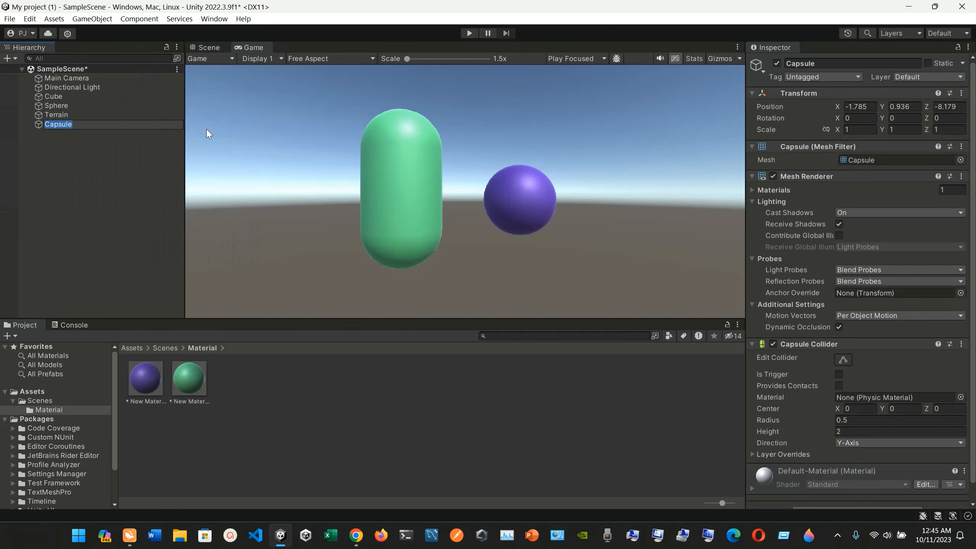
click(200, 48)
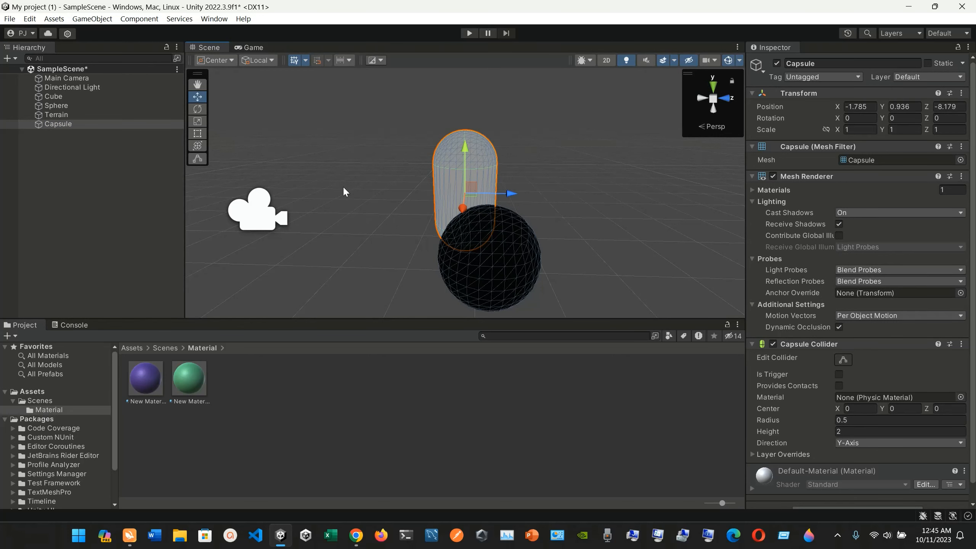
Move the Main Camera slightly up and back to about Y 1, Z -11.25
double_click(81, 80)
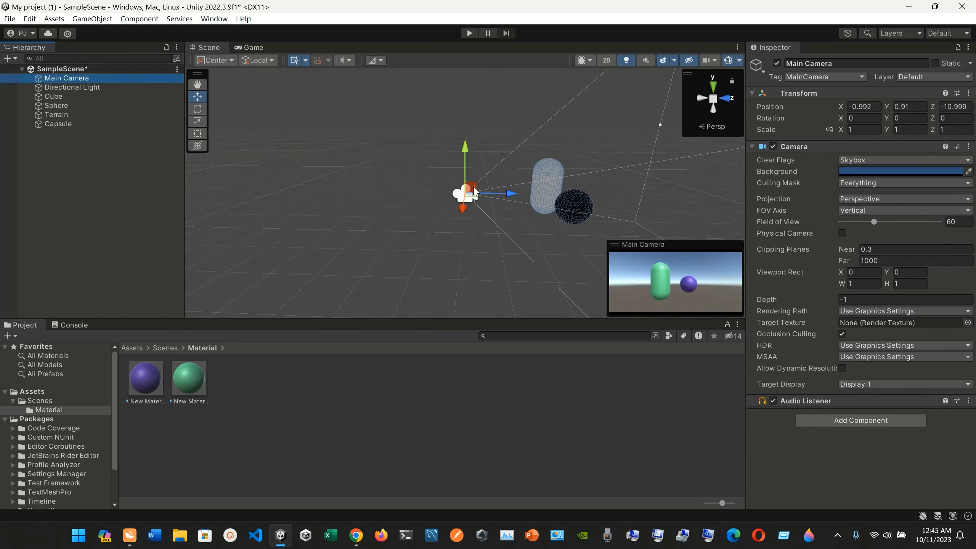
mouse_move(475, 191)
mouse_down()
mouse_move(351, 194)
mouse_move(489, 178)
mouse_move(530, 162)
mouse_move(471, 159)
mouse_move(451, 185)
mouse_move(455, 200)
mouse_move(468, 188)
mouse_up()
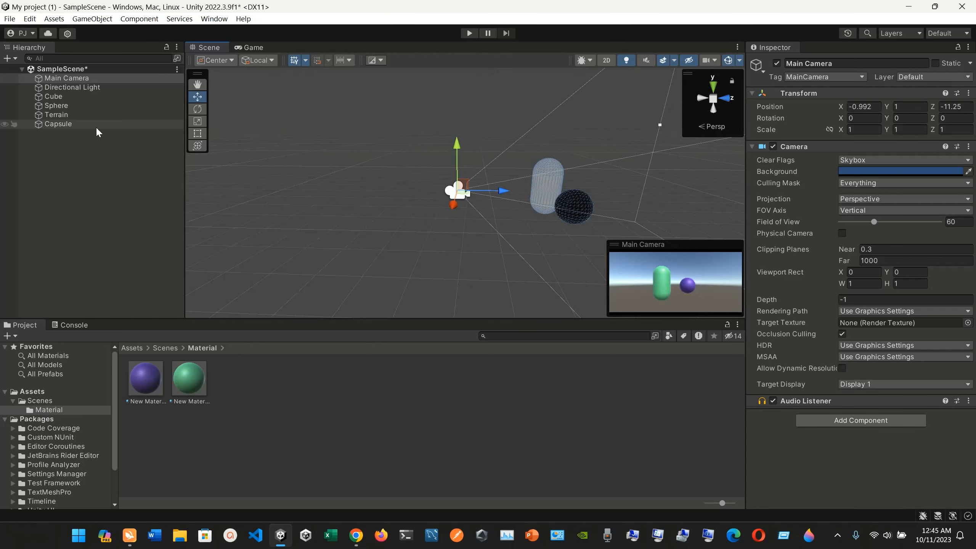
Delete the Capsule object from the scene
double_click(96, 125)
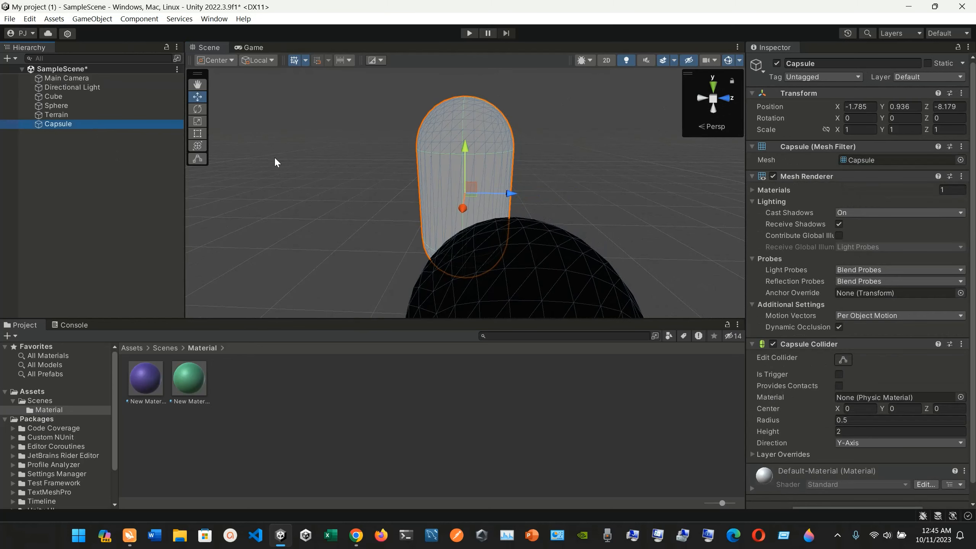
key(Delete)
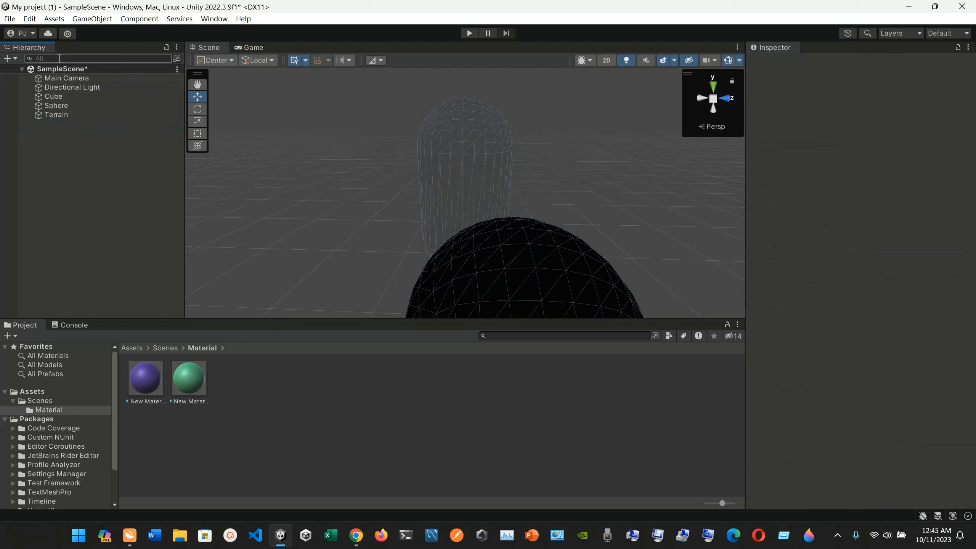
Create a new 3D capsule in the scene, keeping its default name
click(14, 59)
mouse_move(123, 99)
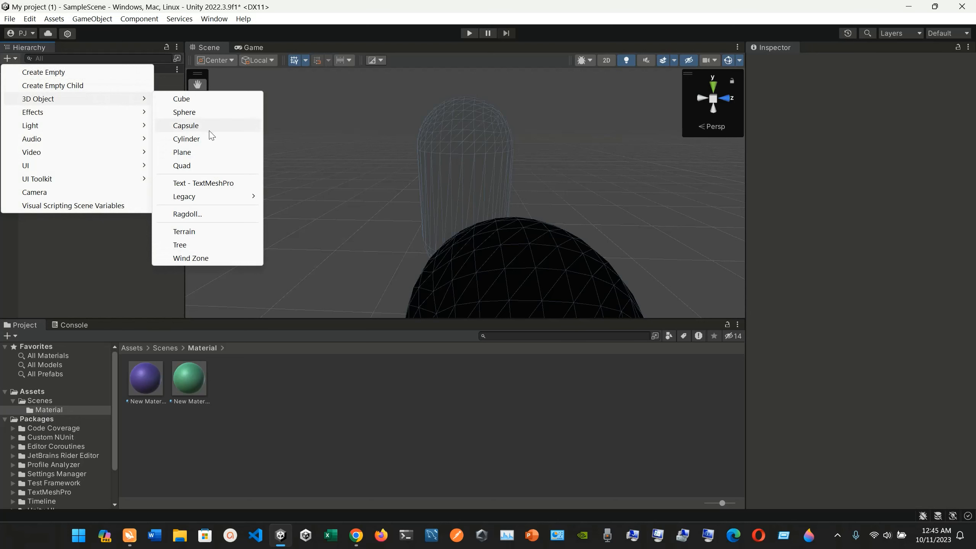
click(220, 126)
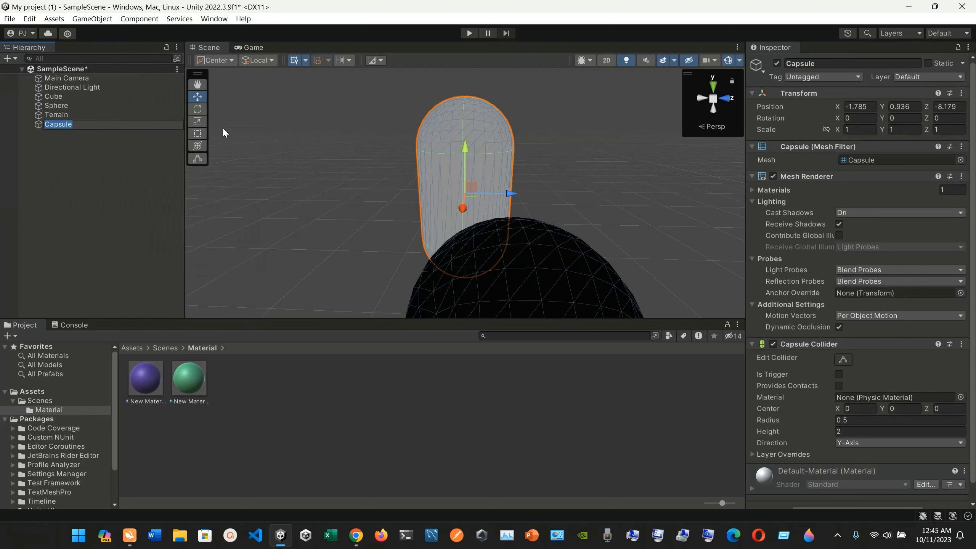
Move the Capsule down below the sphere to about Y -1.78, Z -7.73, and check its placement in the Main Camera preview
double_click(92, 79)
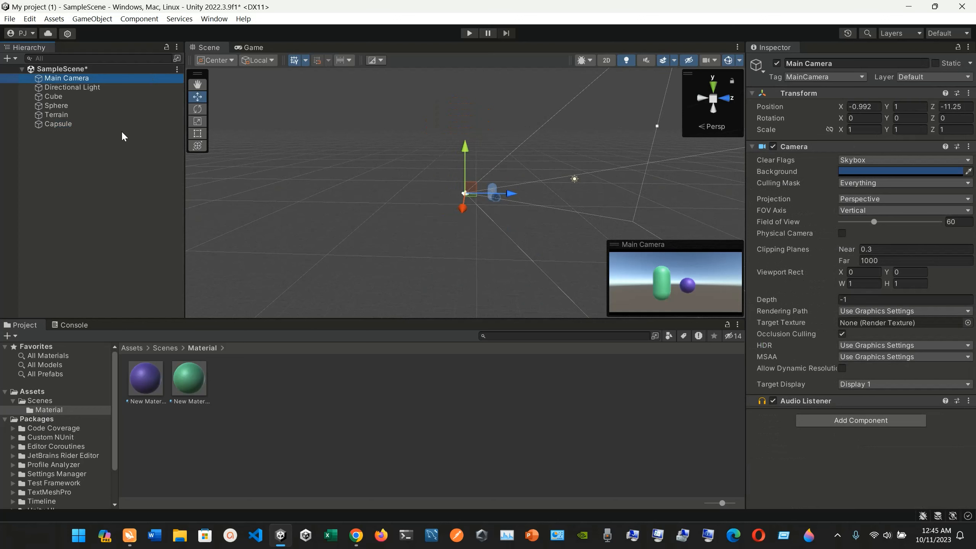
double_click(108, 125)
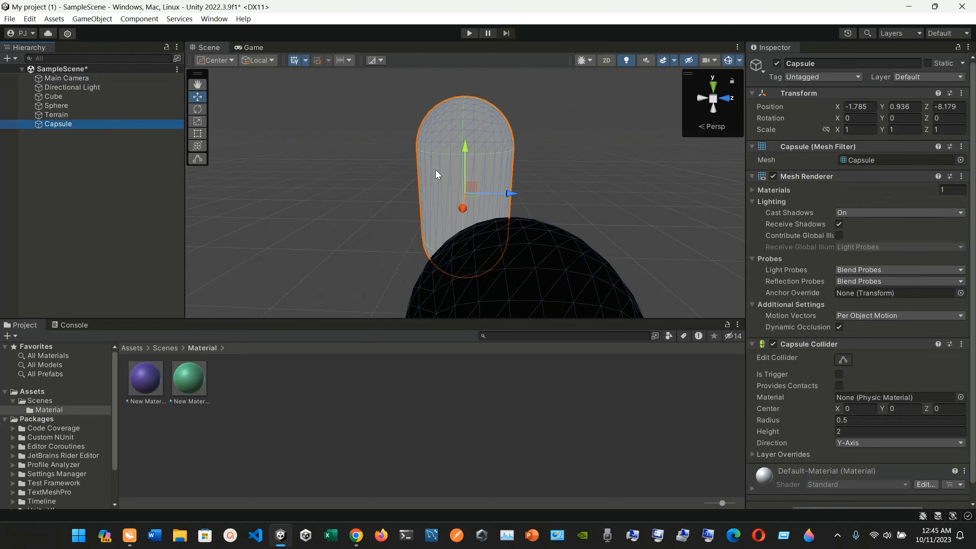
drag(471, 186, 317, 281)
scroll(367, 241, down, 5)
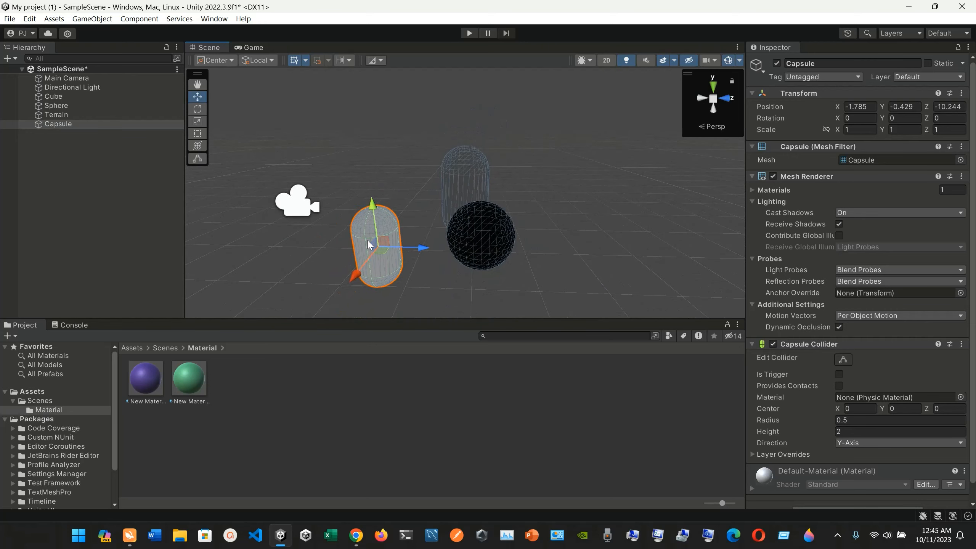
drag(378, 242, 483, 293)
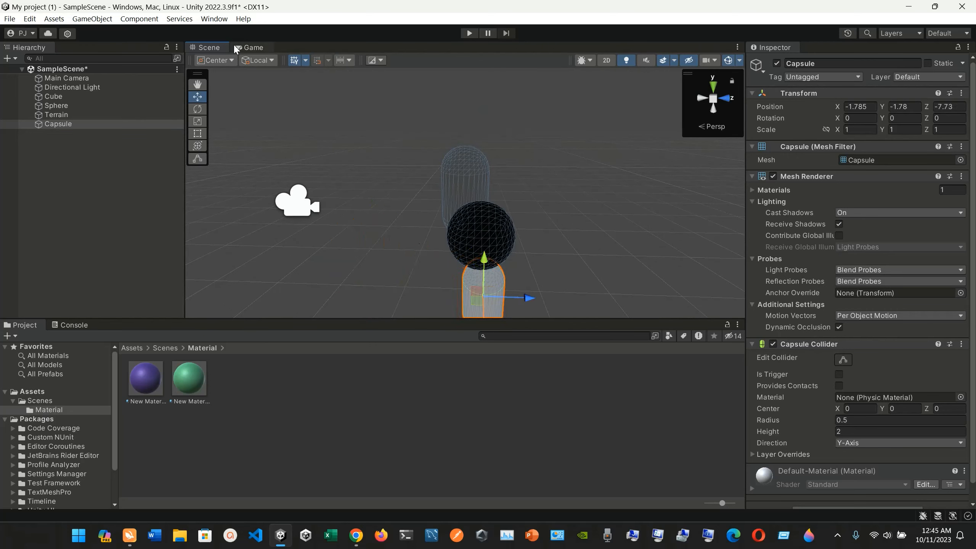
click(109, 79)
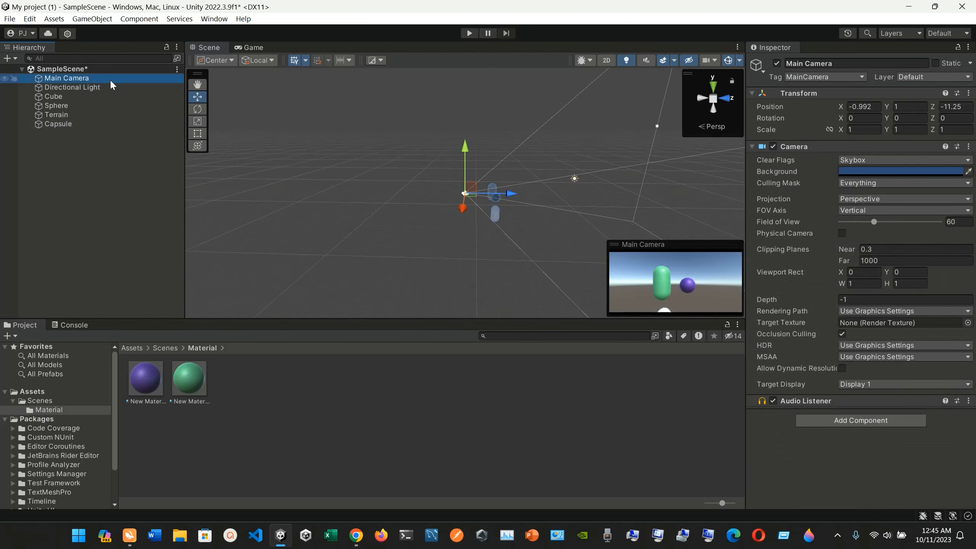
double_click(125, 124)
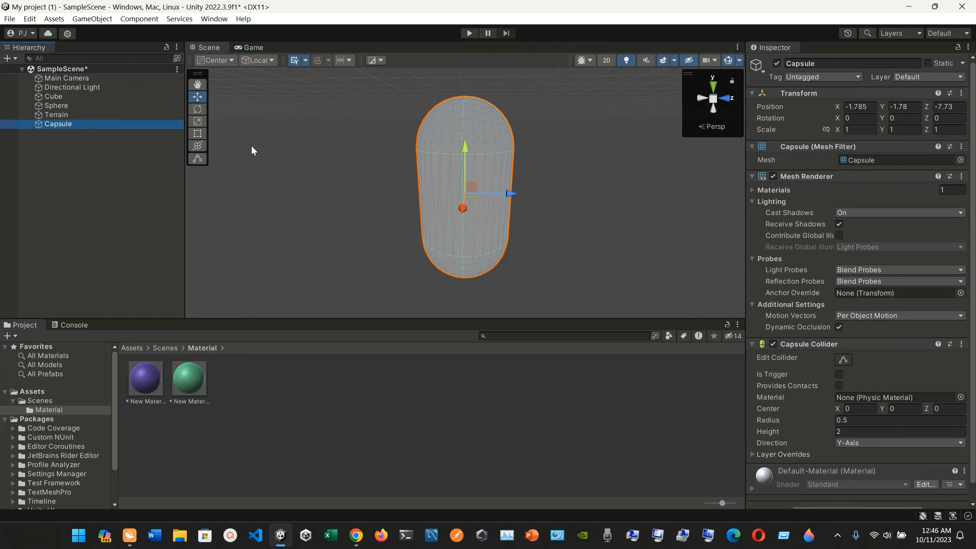
Raise the new Capsule into the Main Camera's field of view and move it farther away, to about Y 0.39, Z -5.6
double_click(79, 78)
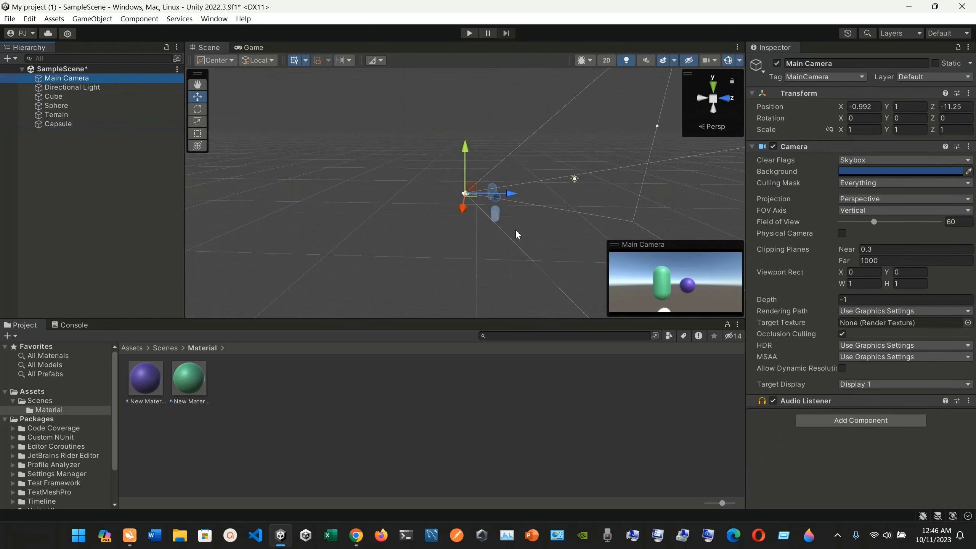
click(494, 215)
drag(504, 212, 520, 197)
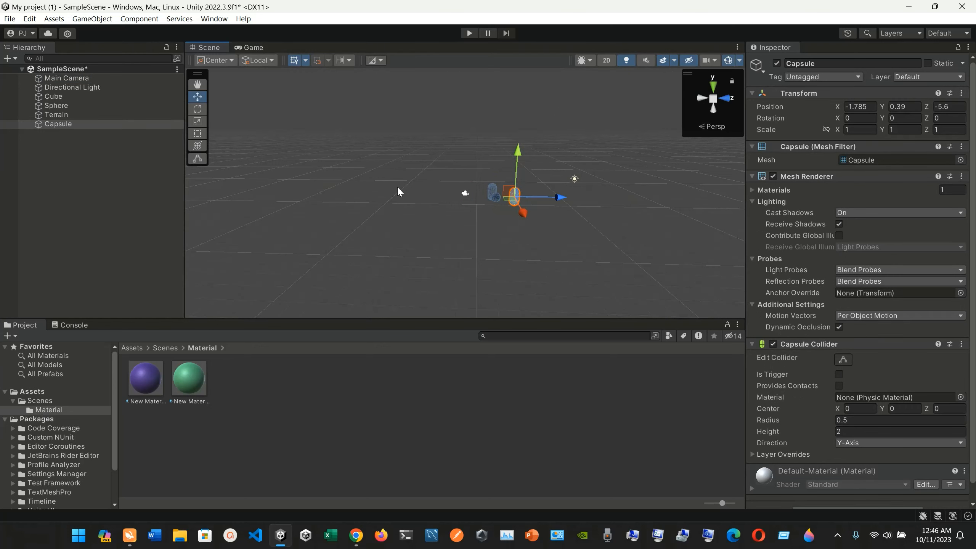
Move the Capsule closer to the camera, to about X 0.38, Z -8.07, and check its placement in the Game view
scroll(398, 188, up, 5)
click(469, 193)
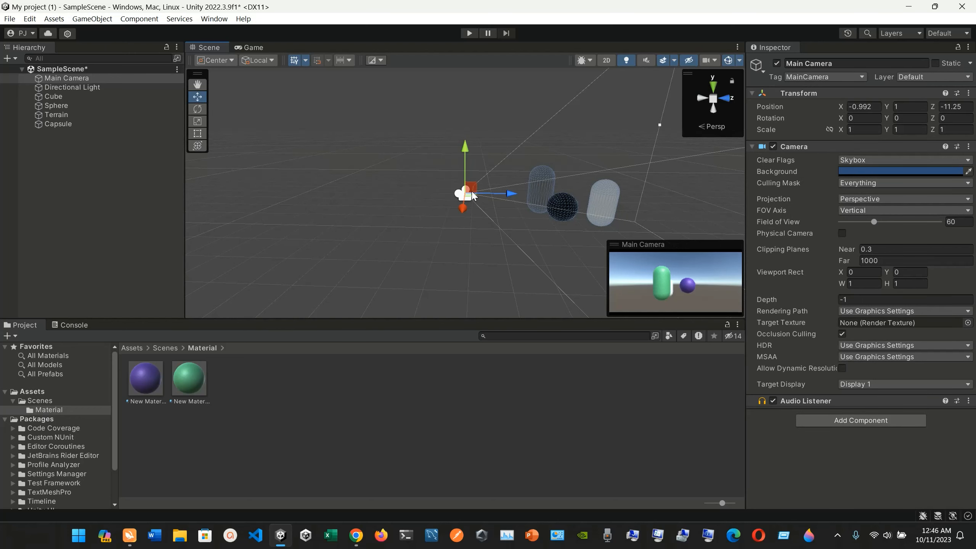
click(608, 212)
drag(608, 212, 566, 240)
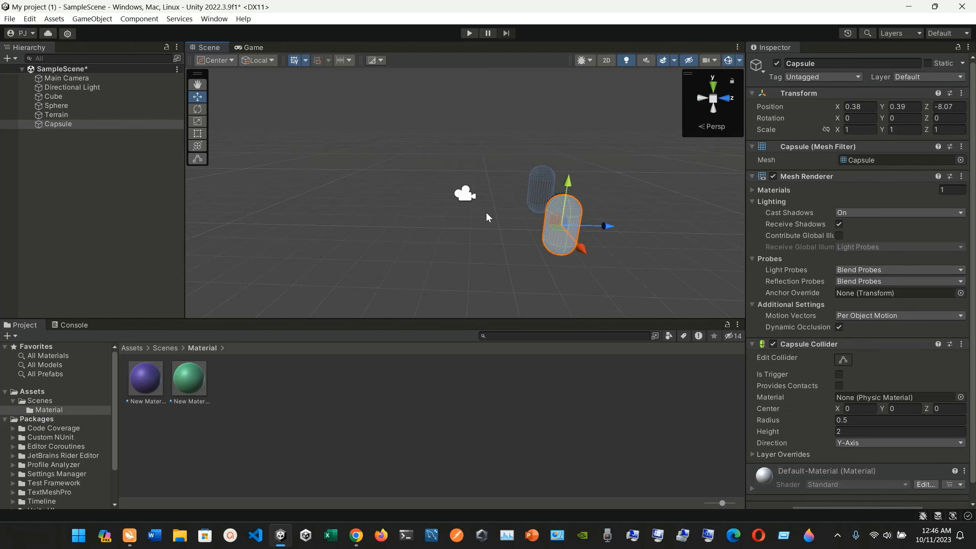
click(247, 48)
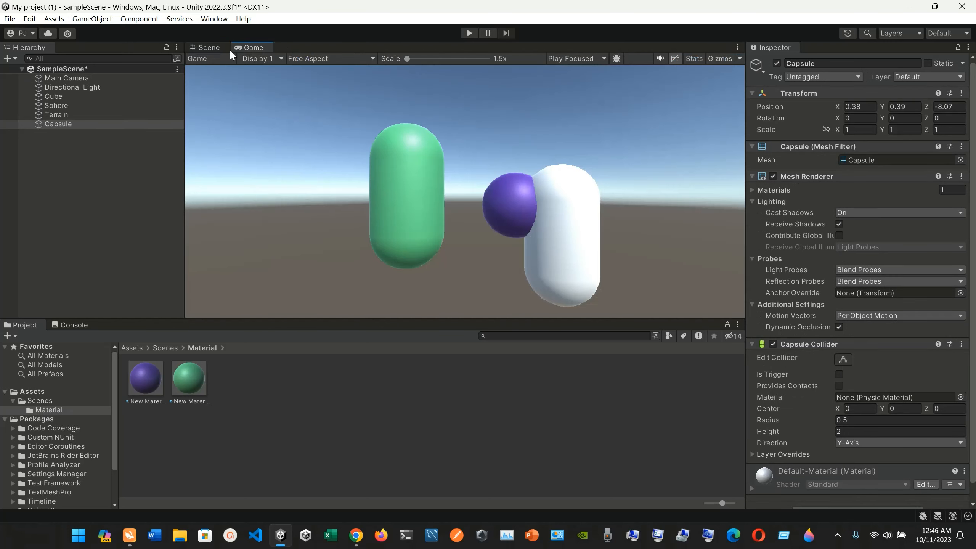
Shift the Capsule clear of the purple sphere to about X 1.04, Y 0.34, checking its placement in the Game view
click(216, 50)
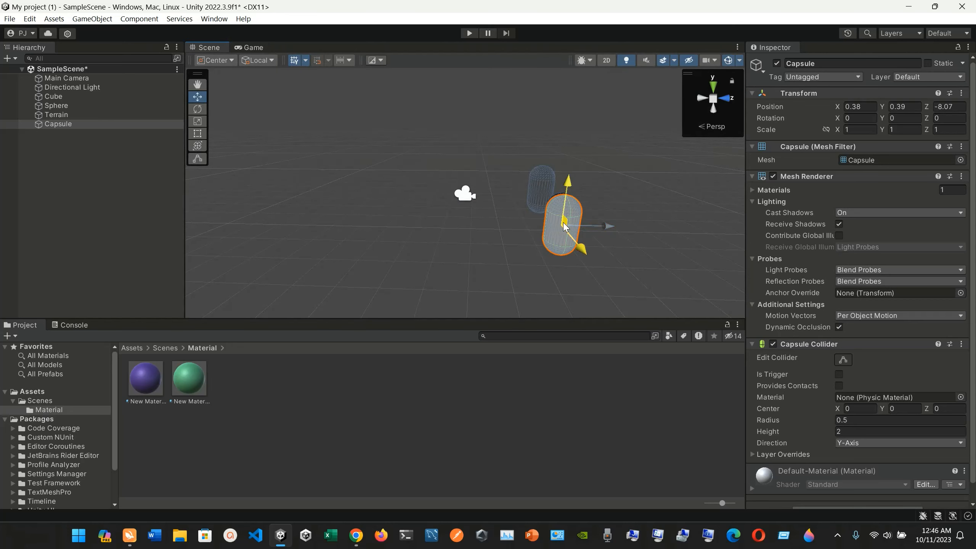
drag(563, 225, 571, 252)
click(250, 47)
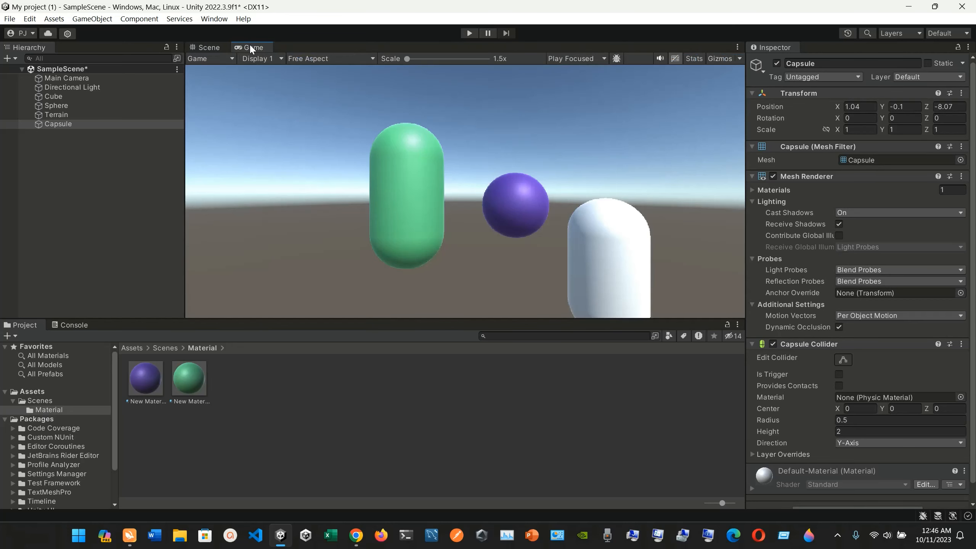
click(209, 47)
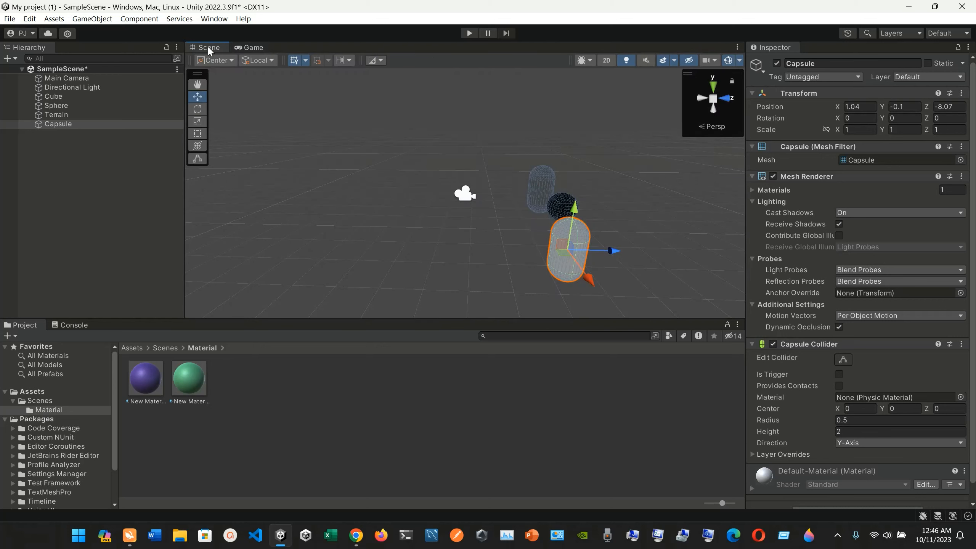
drag(574, 230, 575, 217)
click(254, 47)
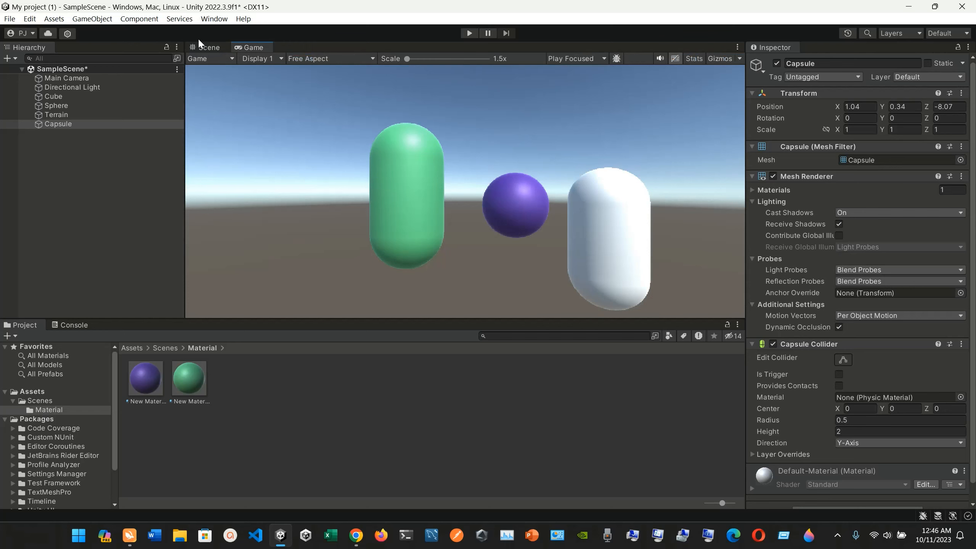
Examine the Capsule's placement beside the sphere in the Scene view from another angle and in the Game view
click(85, 127)
click(202, 48)
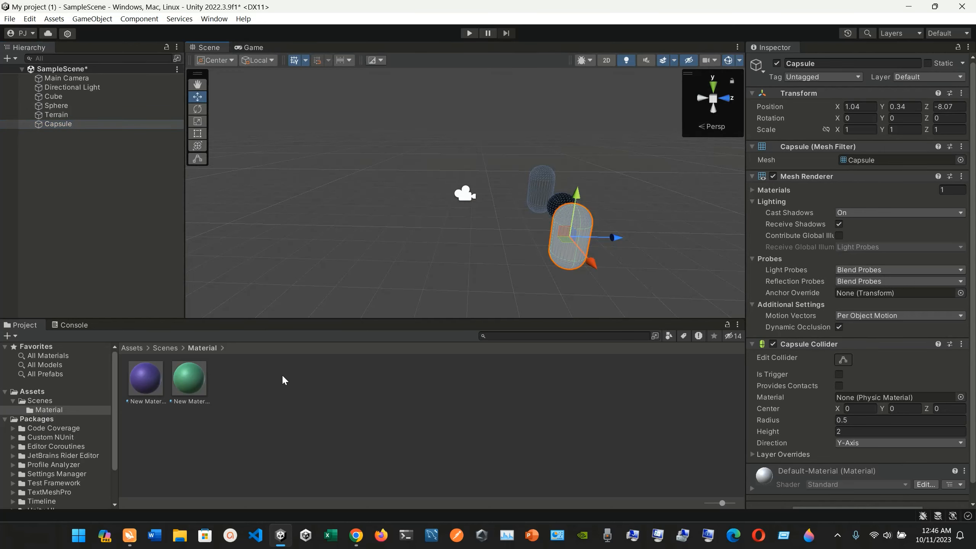
click(489, 239)
mouse_move(489, 235)
alt+mouse_down()
mouse_move(427, 227)
mouse_move(586, 203)
mouse_move(489, 229)
alt+mouse_up()
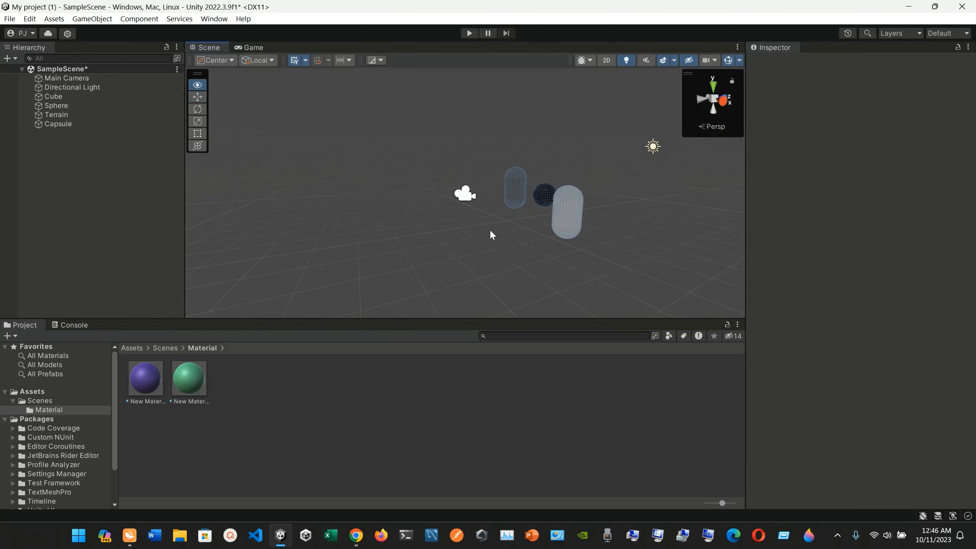
scroll(470, 245, up, 5)
scroll(545, 255, up, 3)
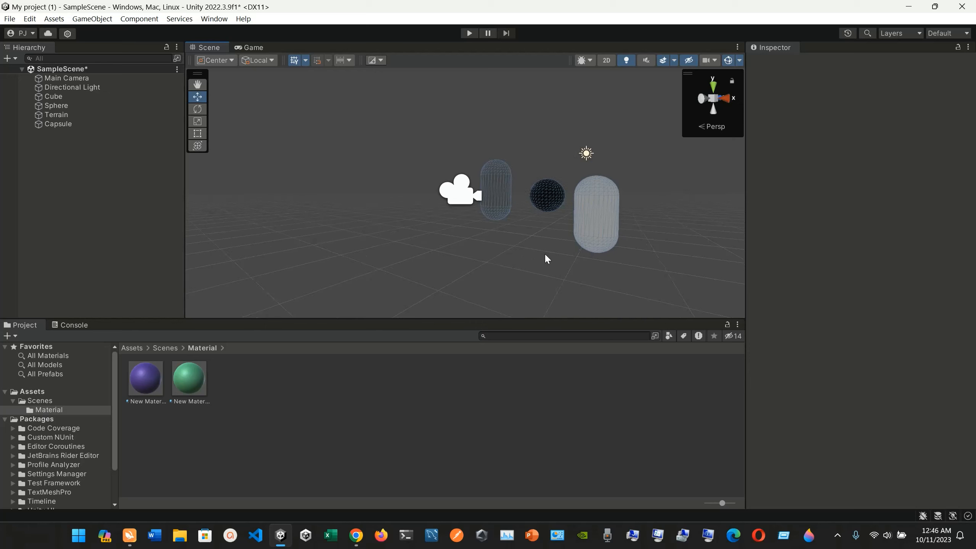
click(600, 221)
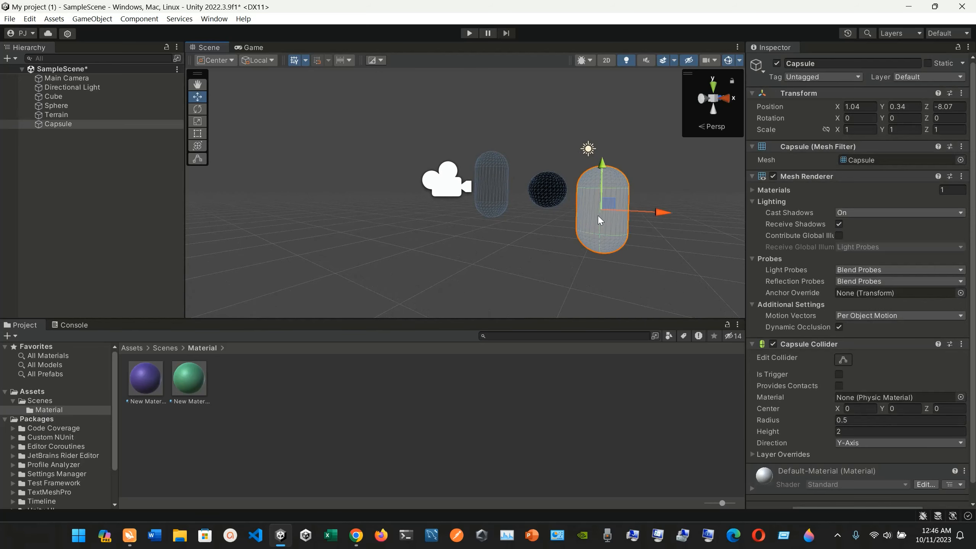
click(249, 47)
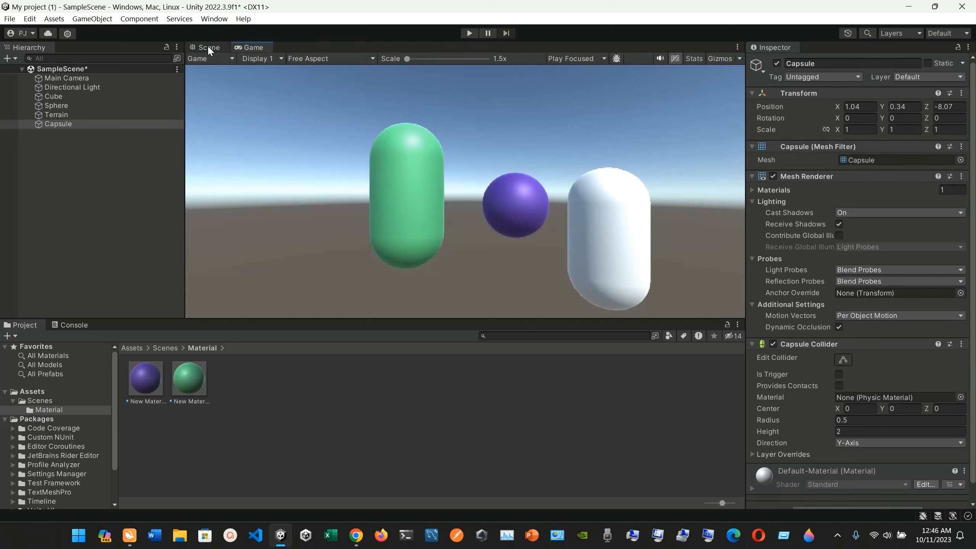
Create a new material in the Material folder under Scenes, keeping its default name
click(224, 387)
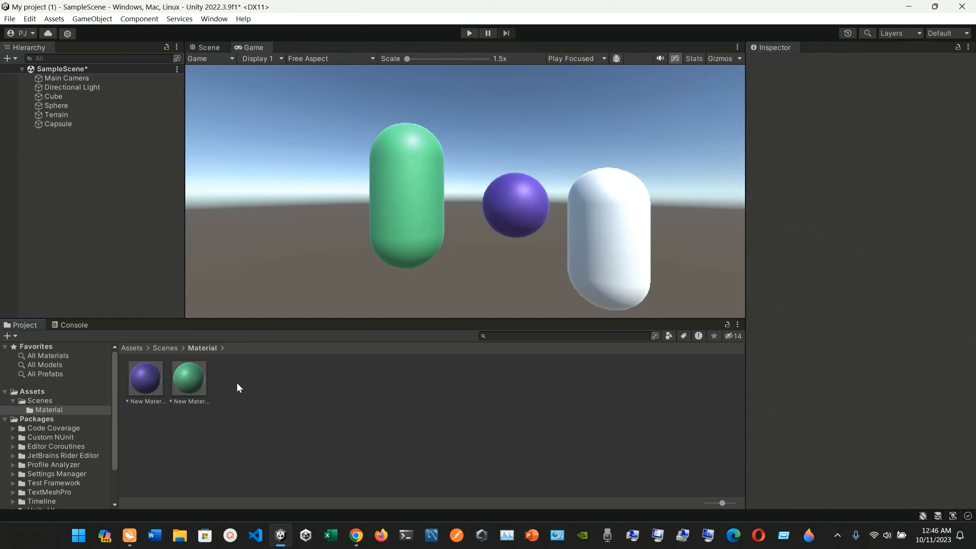
right_click(236, 383)
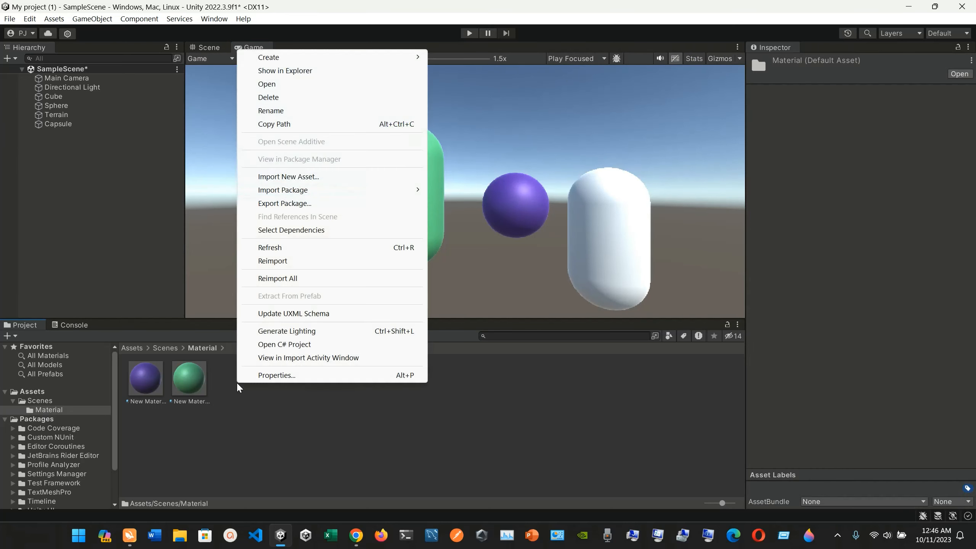
click(58, 399)
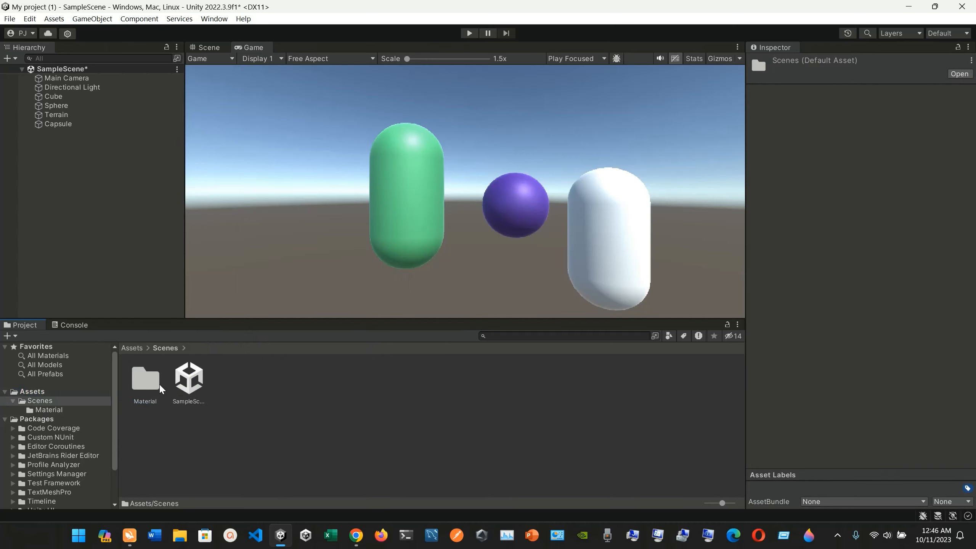
double_click(146, 380)
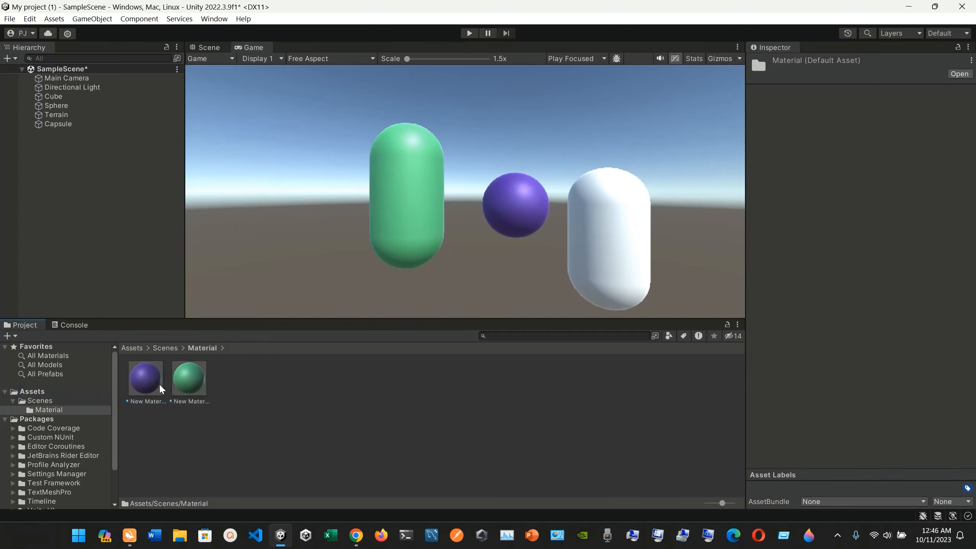
right_click(246, 392)
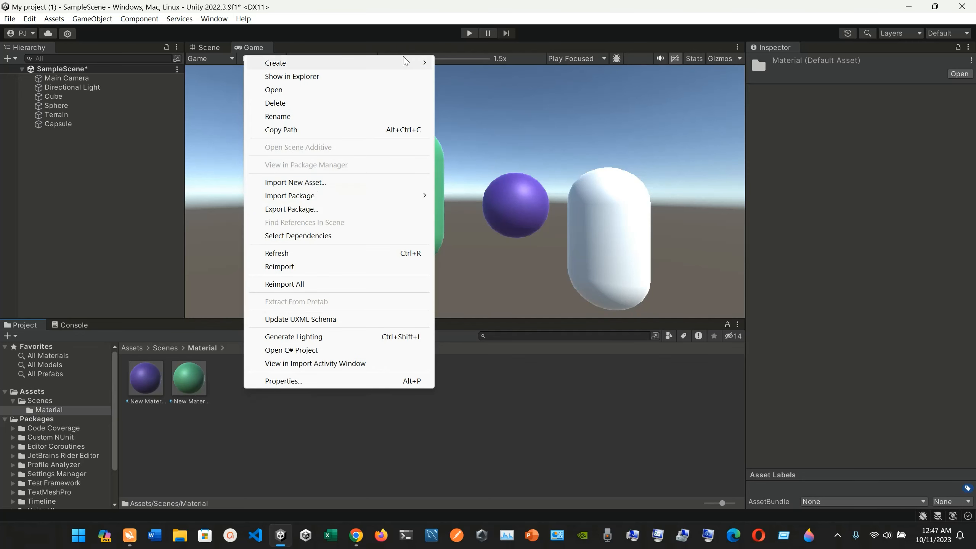
mouse_move(405, 61)
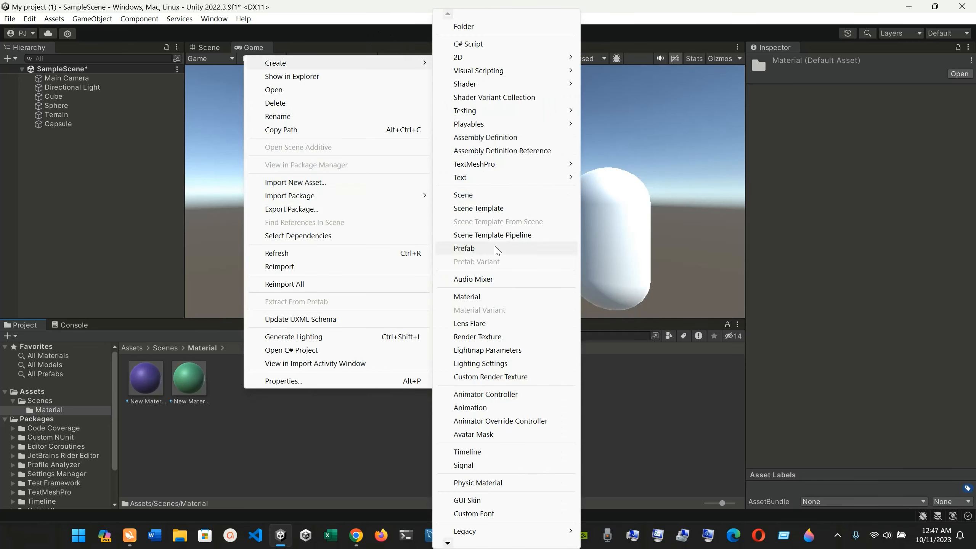
click(500, 296)
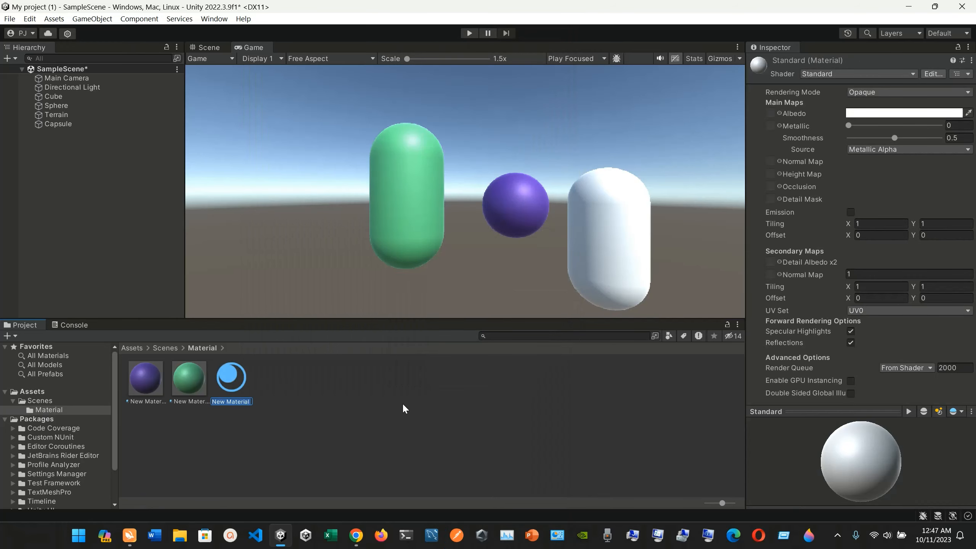
key(Return)
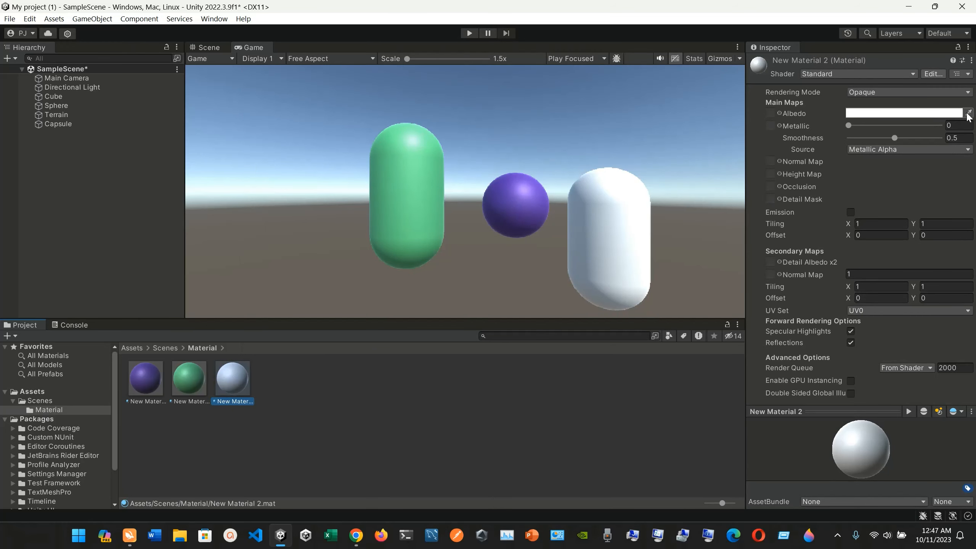
Set the new material's Albedo colour to a bright yellow, about hex F2FD10
click(968, 114)
click(948, 116)
click(965, 115)
click(956, 114)
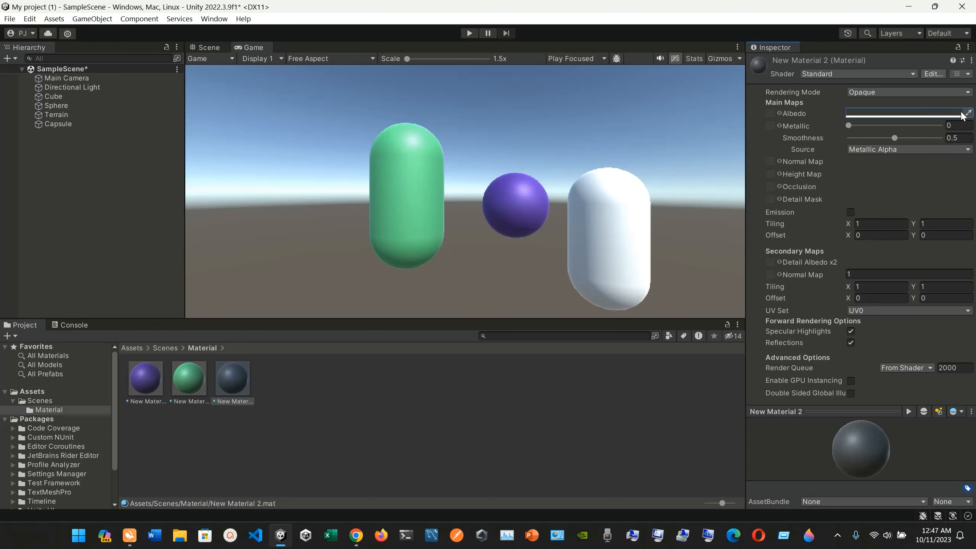
click(965, 113)
click(856, 117)
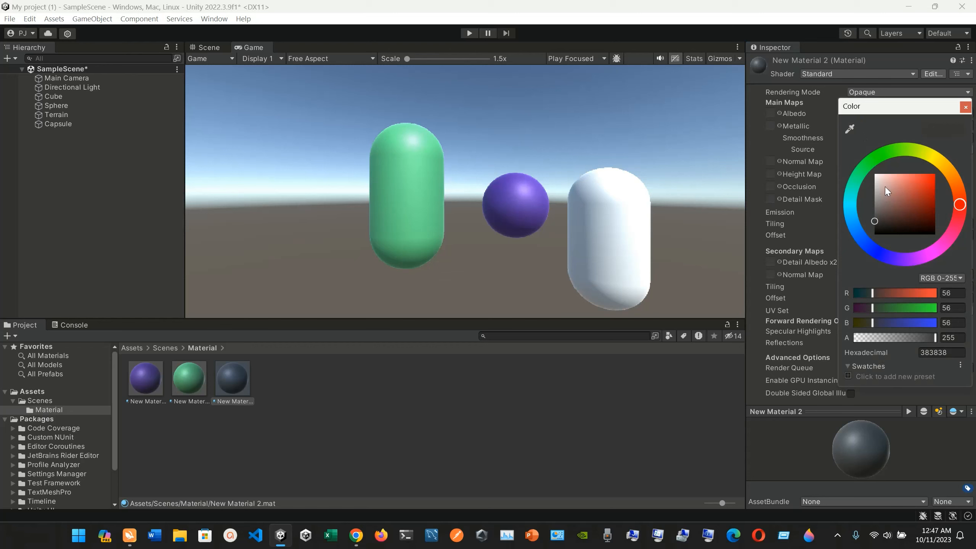
click(927, 153)
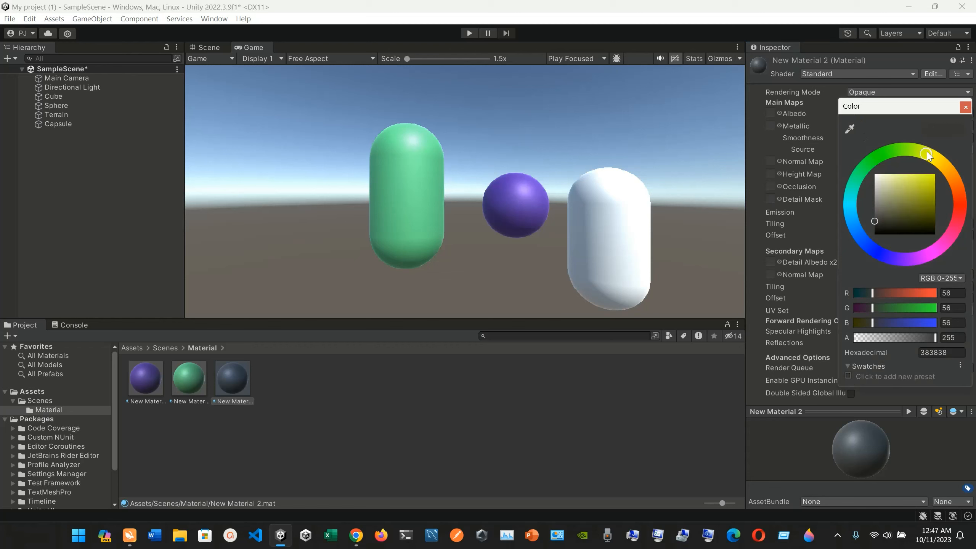
click(930, 155)
click(932, 174)
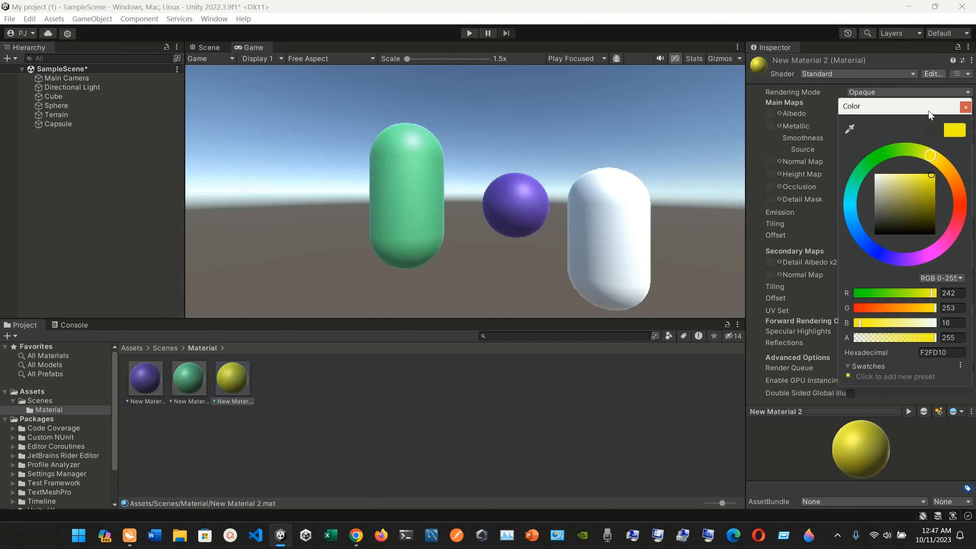
click(965, 107)
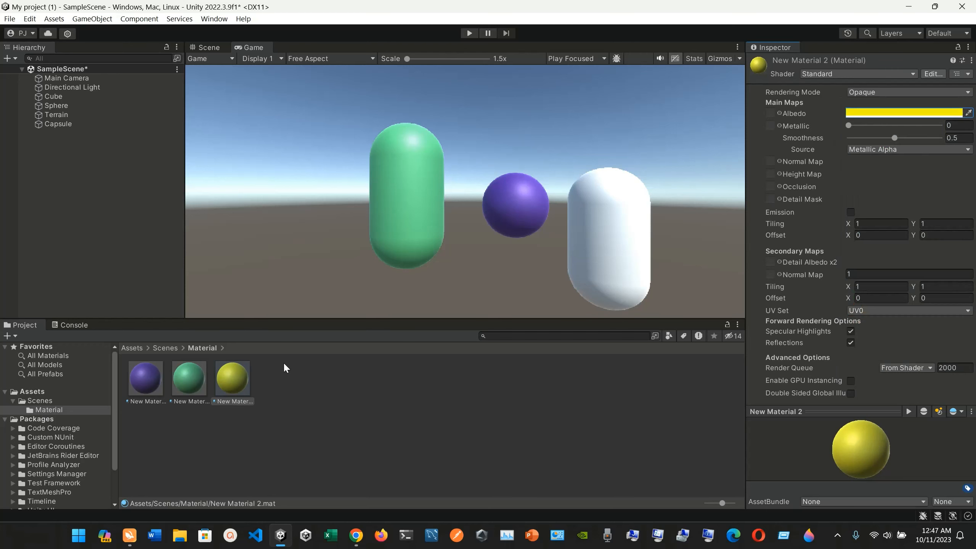
Apply the yellow material to the Capsule in the Scene view and check the result in the Game view
click(209, 47)
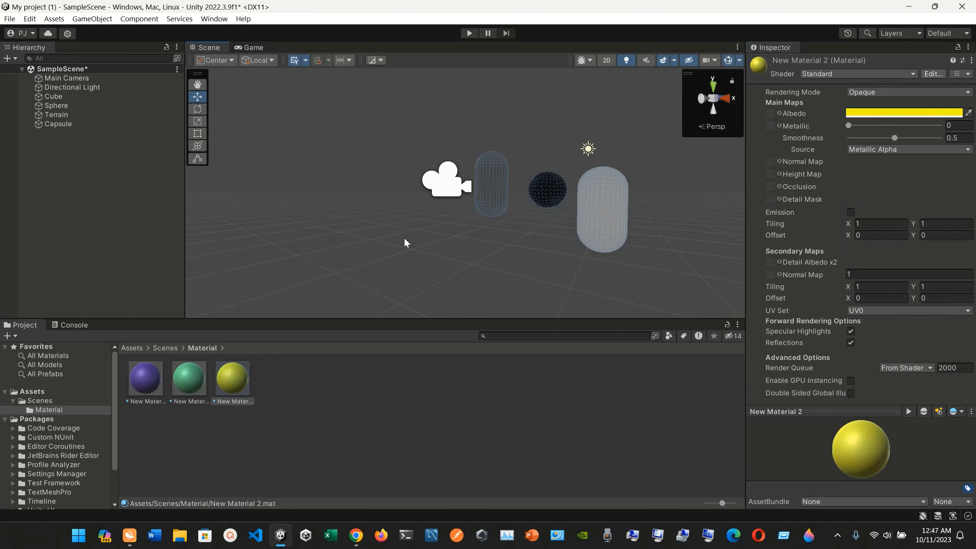
double_click(96, 123)
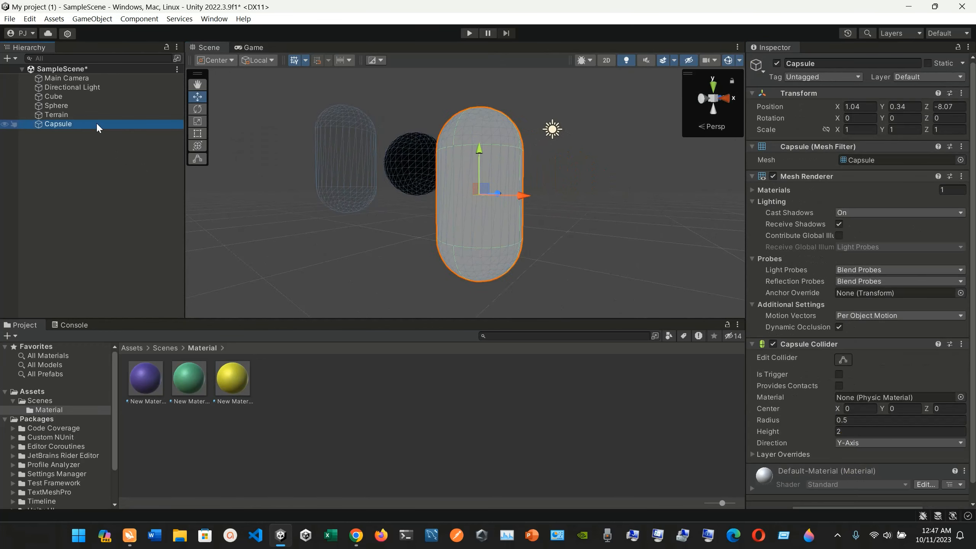
drag(240, 389, 466, 241)
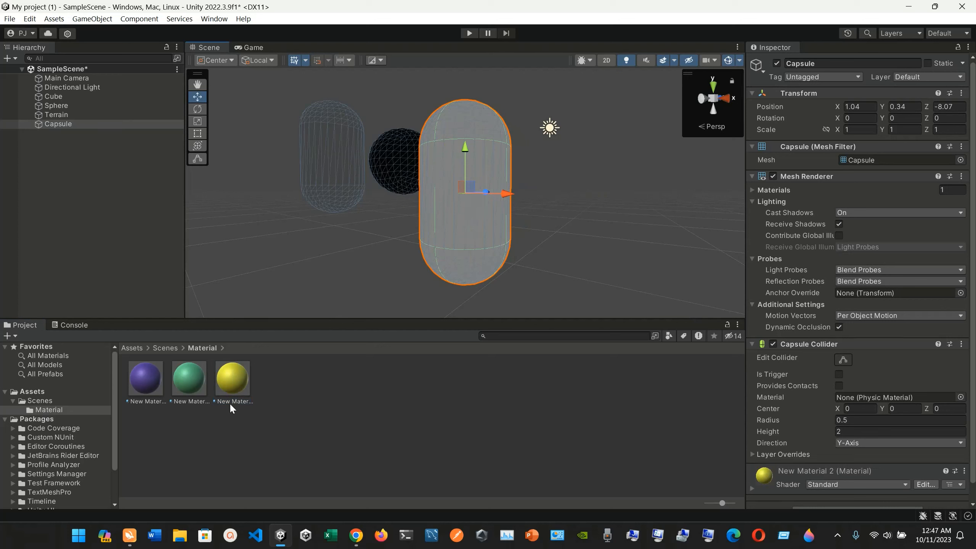
click(250, 47)
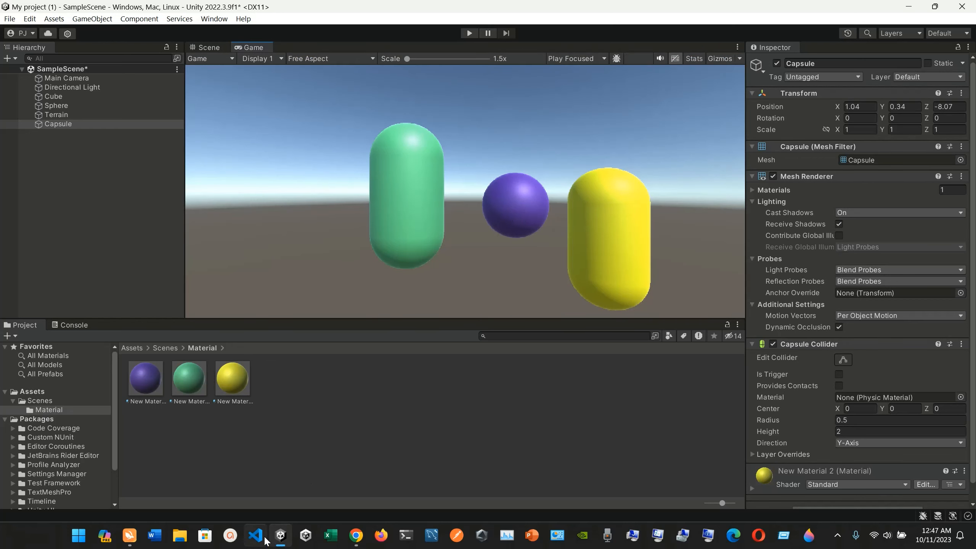
Switch to Chrome and read the Unity Manual's Asset workflow page down to the Import, Create, Build, Distribute, Load diagram
click(355, 535)
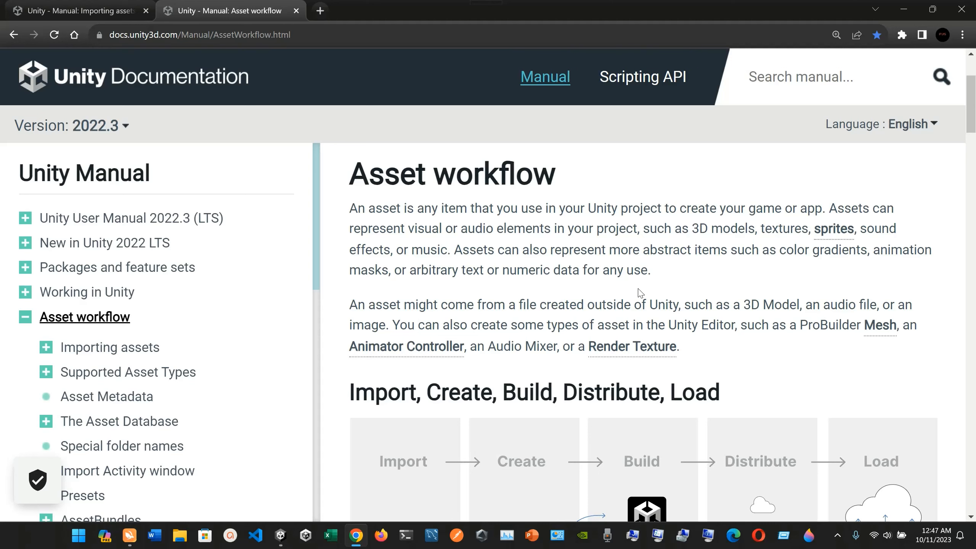
scroll(639, 293, down, 3)
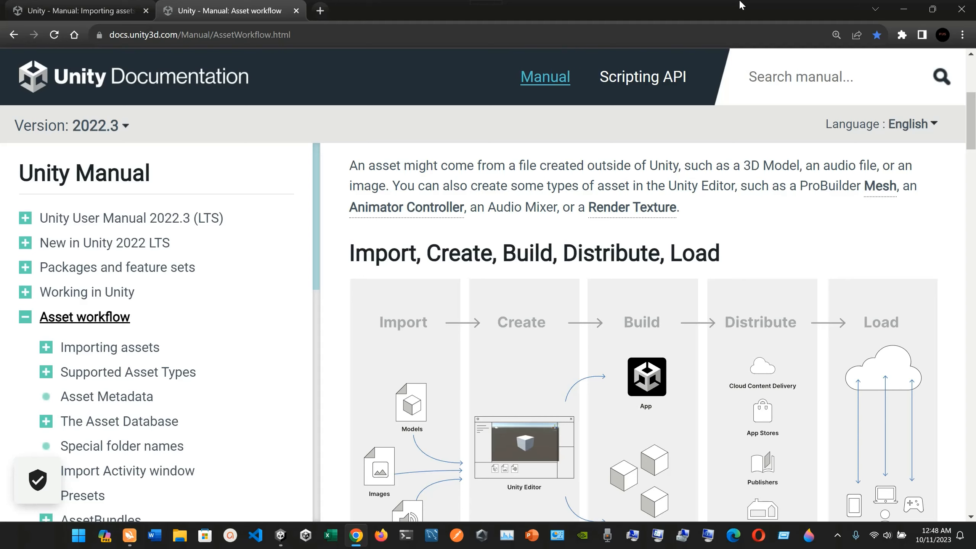
scroll(605, 294, down, 1)
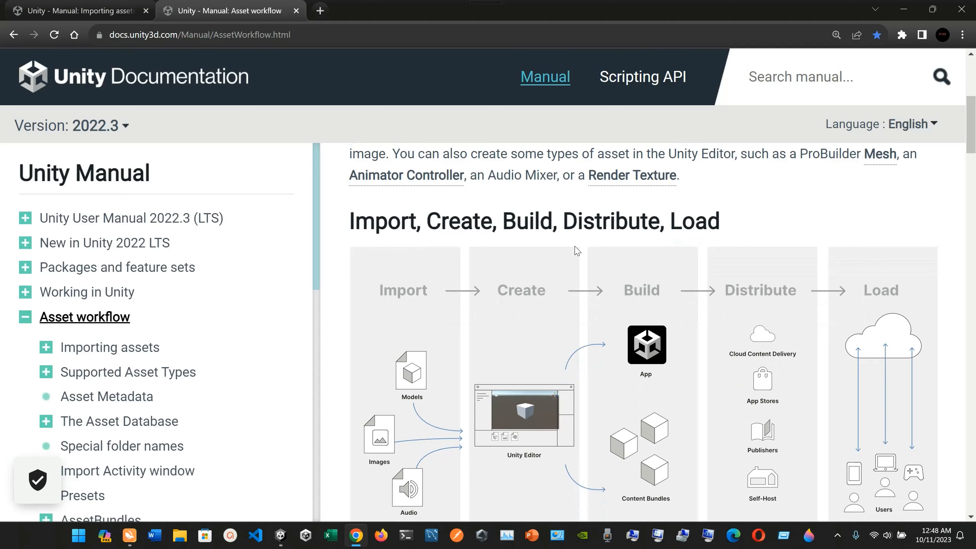
scroll(429, 262, down, 2)
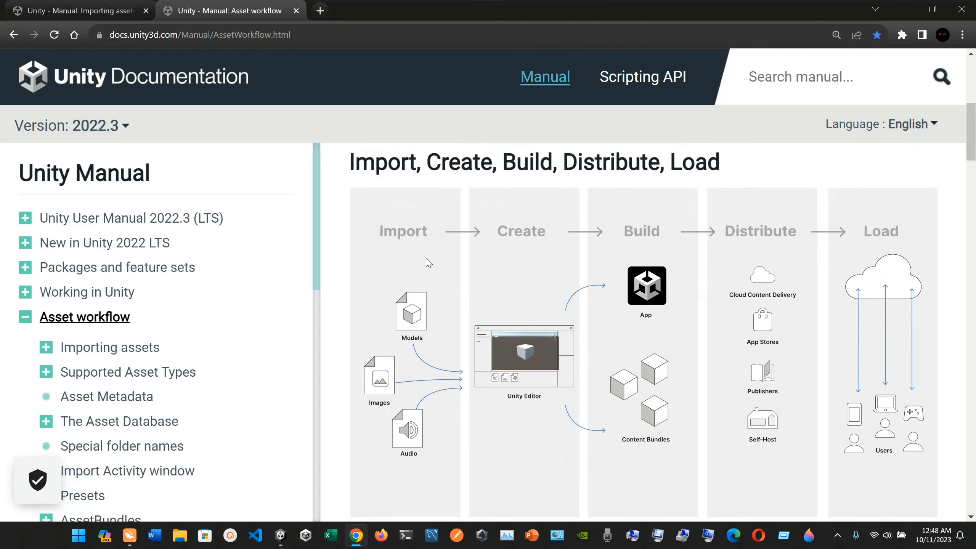
Examine the manual's asset workflow diagram, switch to Unity to compare it with the scene, and return to Chrome
scroll(656, 230, down, 1)
scroll(533, 398, up, 1)
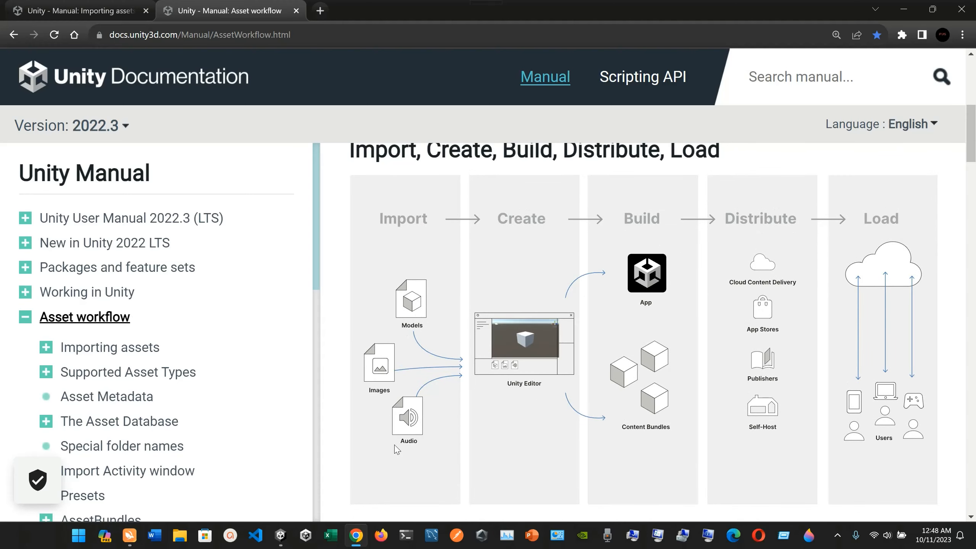
click(289, 539)
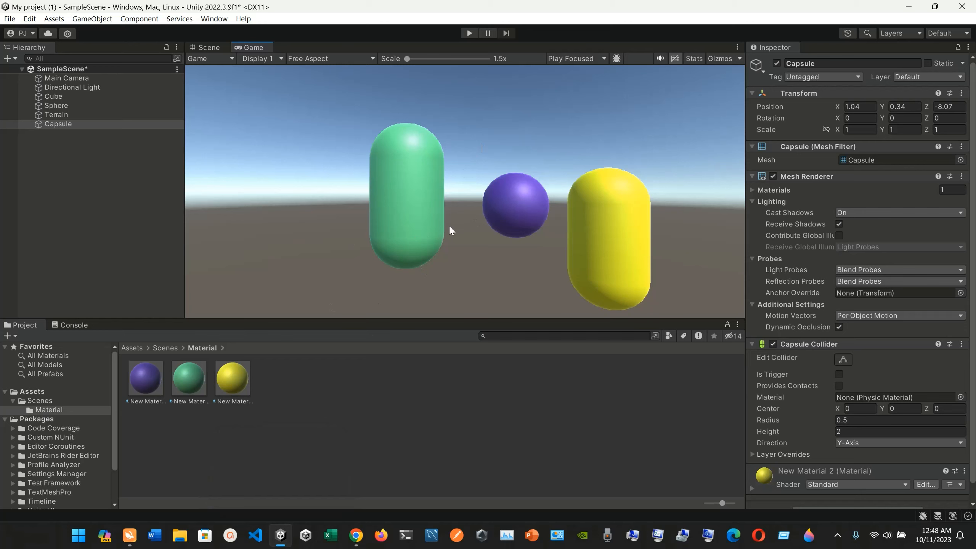
click(355, 535)
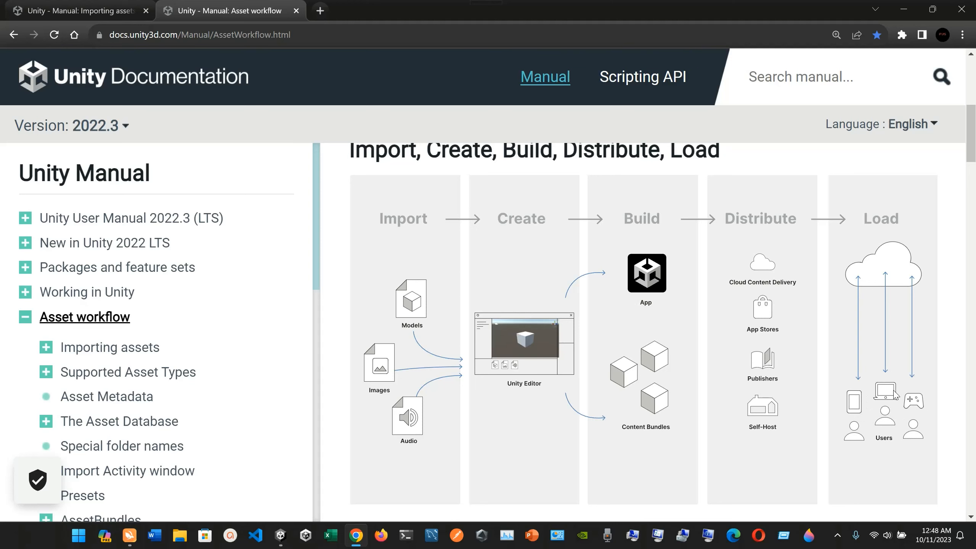
Read the explanation of the five workflow stages, Import through Load, below the diagram on the Asset workflow page
scroll(880, 398, down, 3)
scroll(880, 398, down, 4)
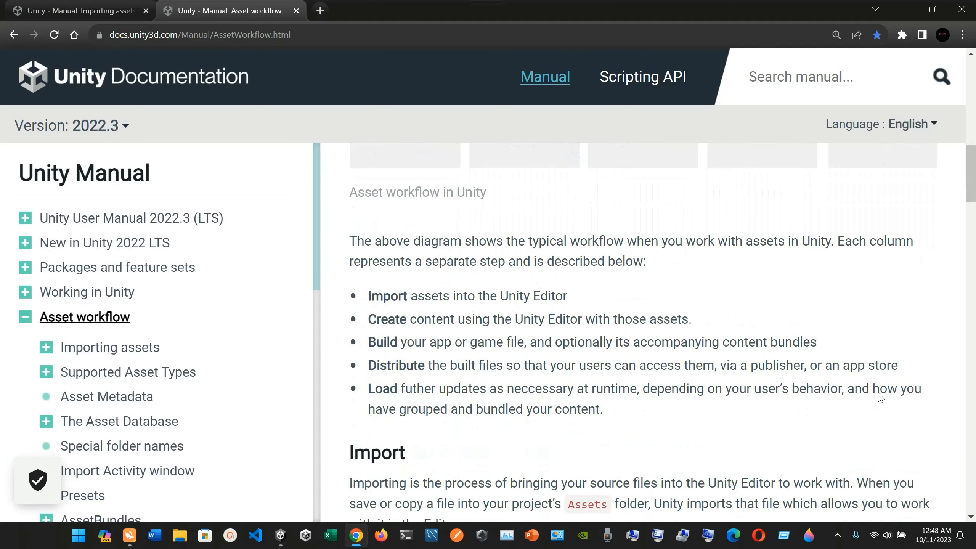
scroll(569, 286, up, 3)
scroll(480, 305, up, 3)
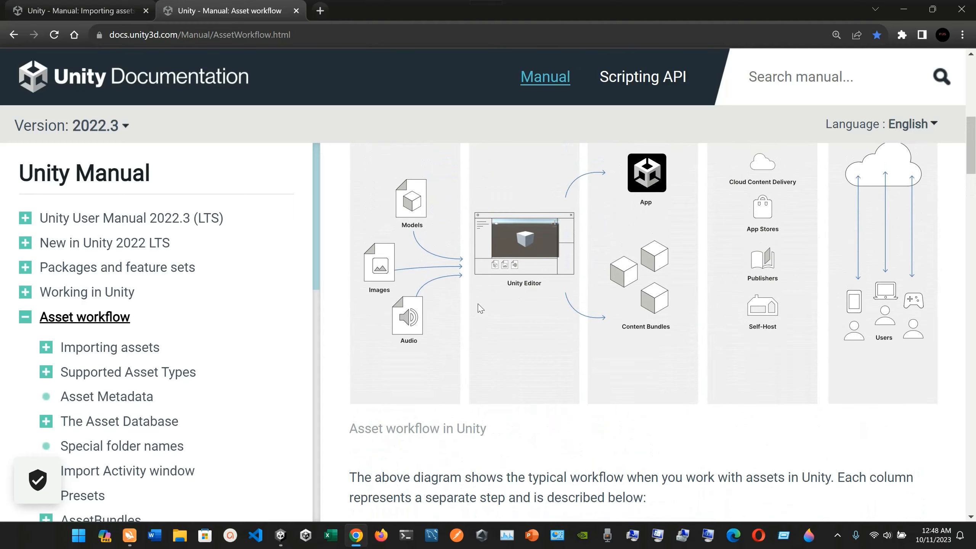
scroll(479, 307, down, 4)
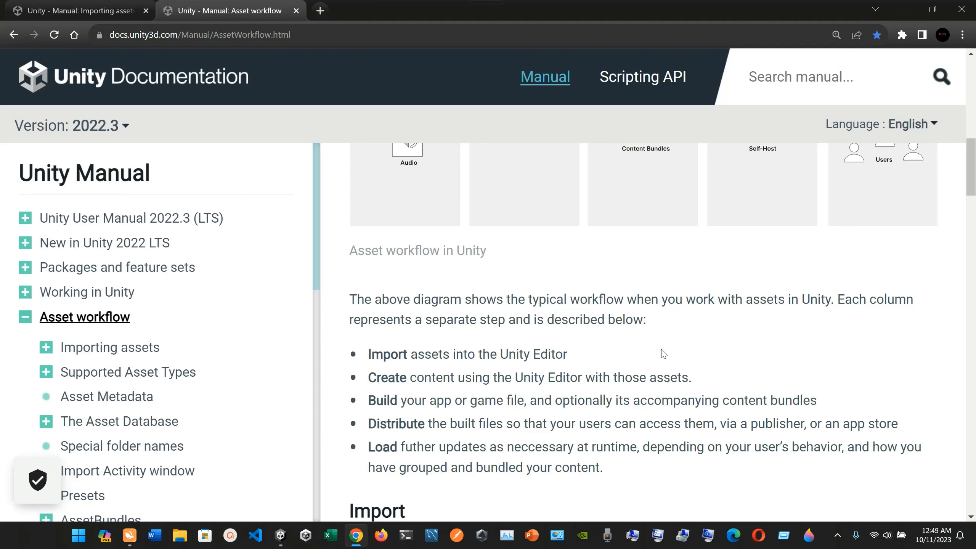
scroll(663, 353, down, 1)
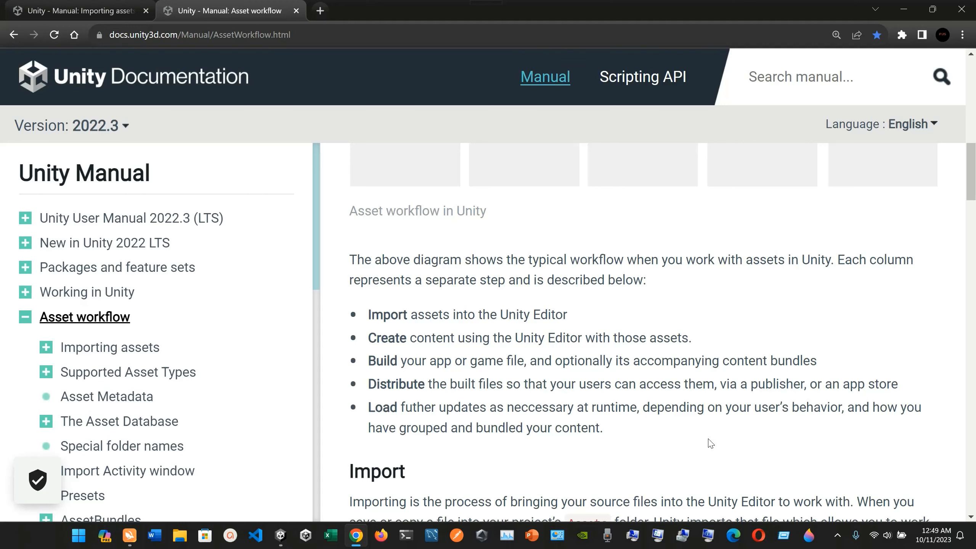
scroll(709, 444, down, 2)
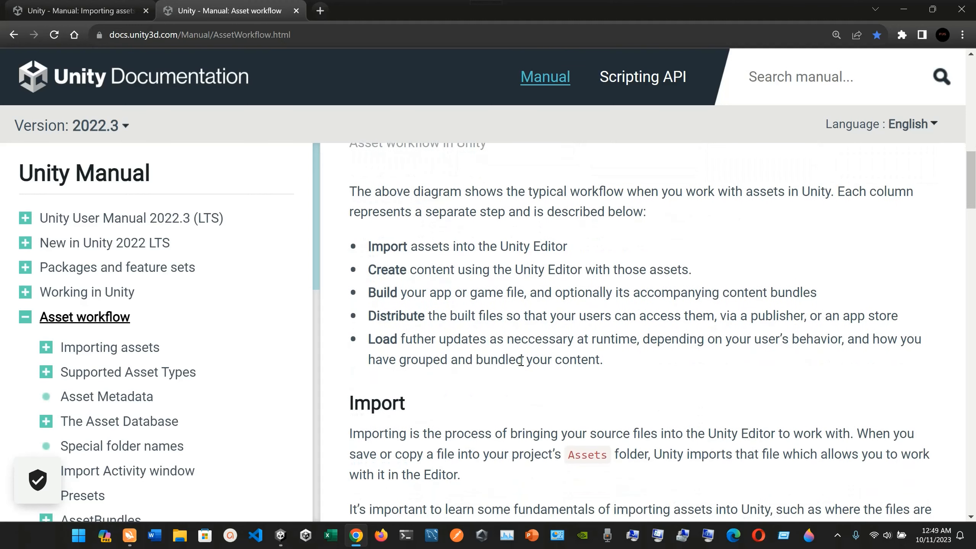
scroll(483, 368, down, 2)
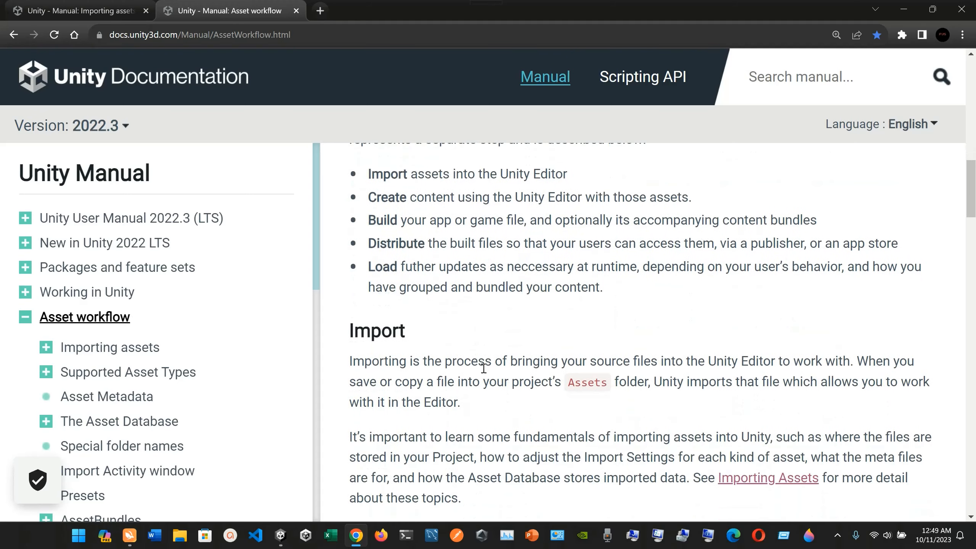
Skim the rest of the Asset workflow page, from the Import section through Platform considerations to the page end
scroll(483, 368, down, 15)
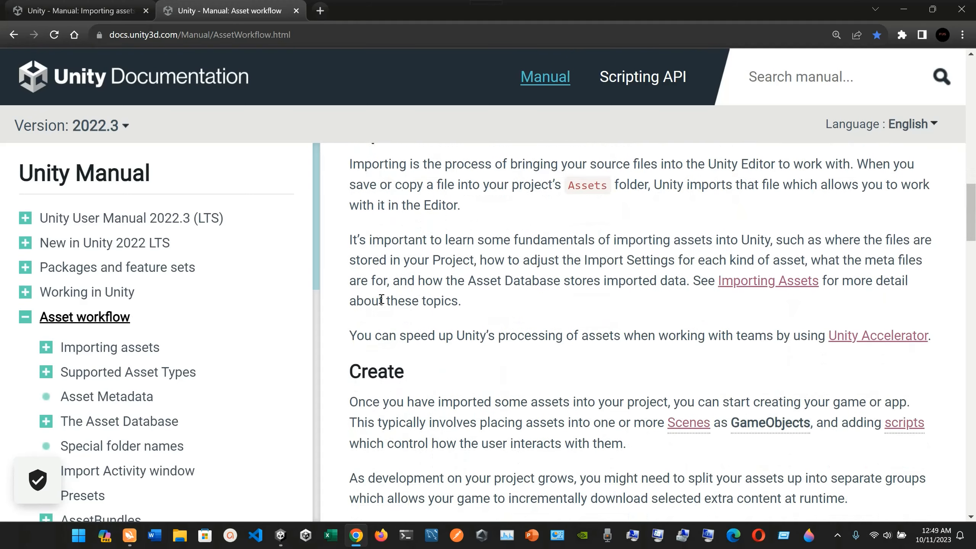
scroll(382, 344, down, 16)
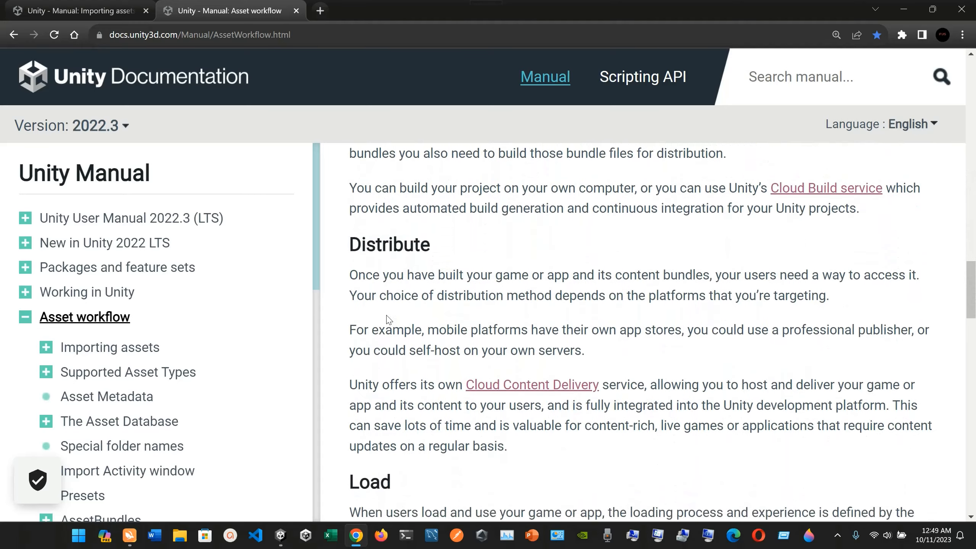
scroll(356, 343, down, 4)
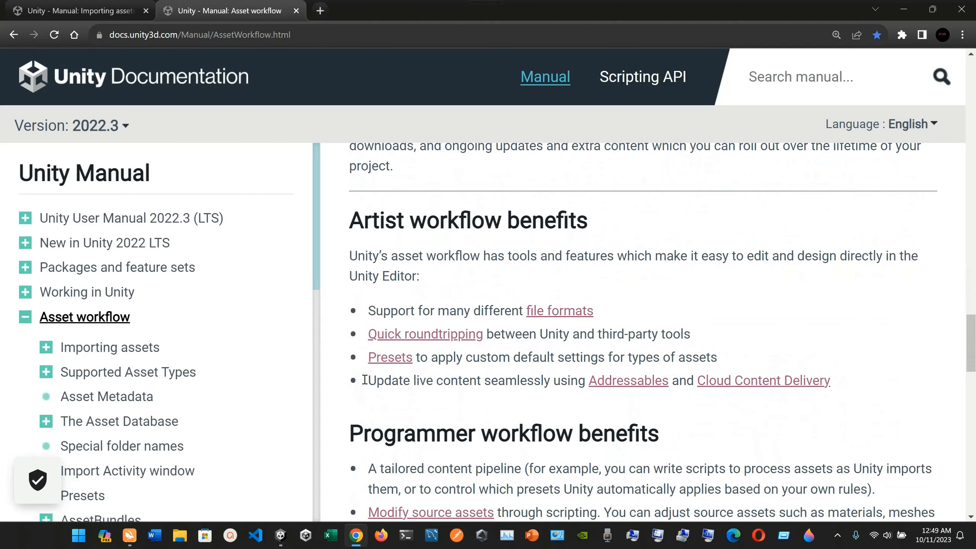
scroll(457, 256, down, 8)
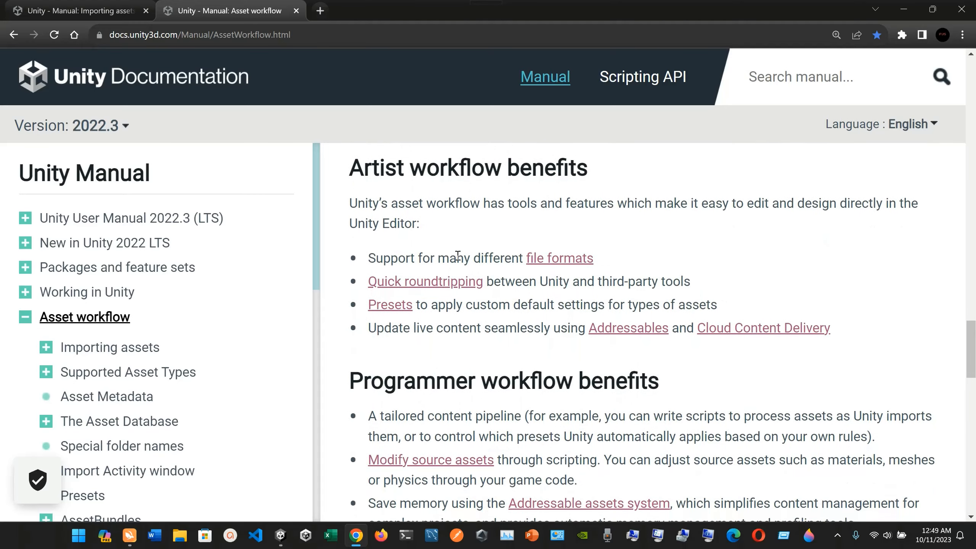
scroll(555, 239, down, 20)
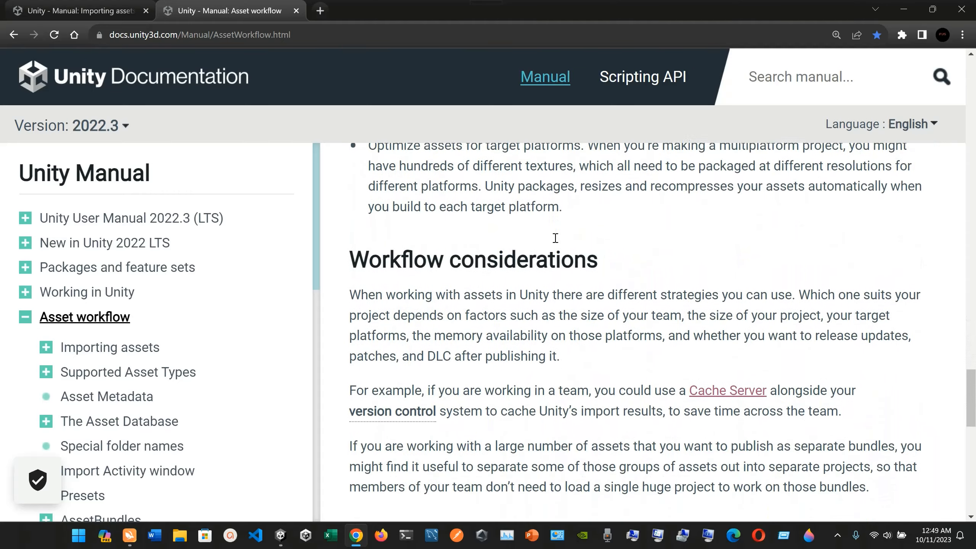
scroll(488, 260, up, 4)
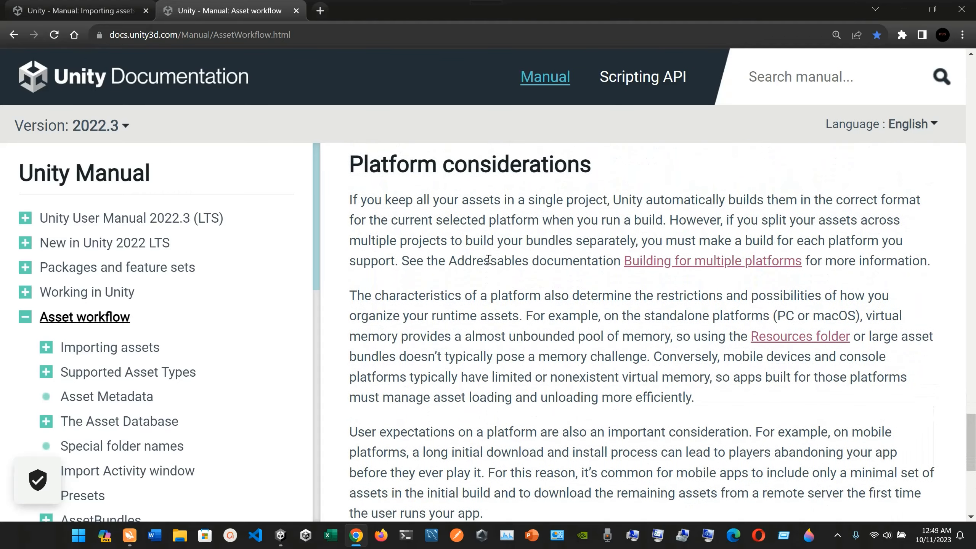
scroll(493, 263, down, 9)
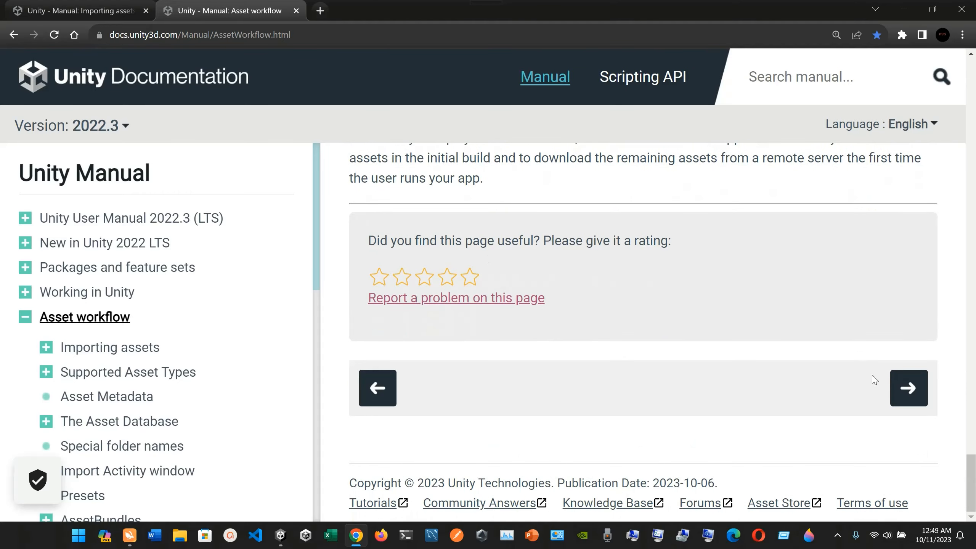
Open the manual's following page, Importing assets, and read its introduction and list of project subfolders
click(908, 387)
scroll(594, 334, down, 3)
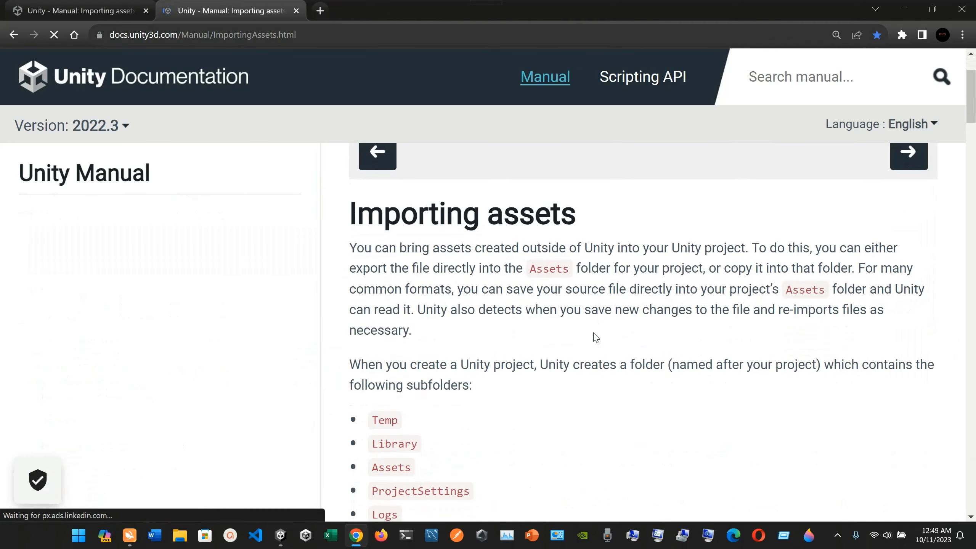
scroll(548, 294, down, 1)
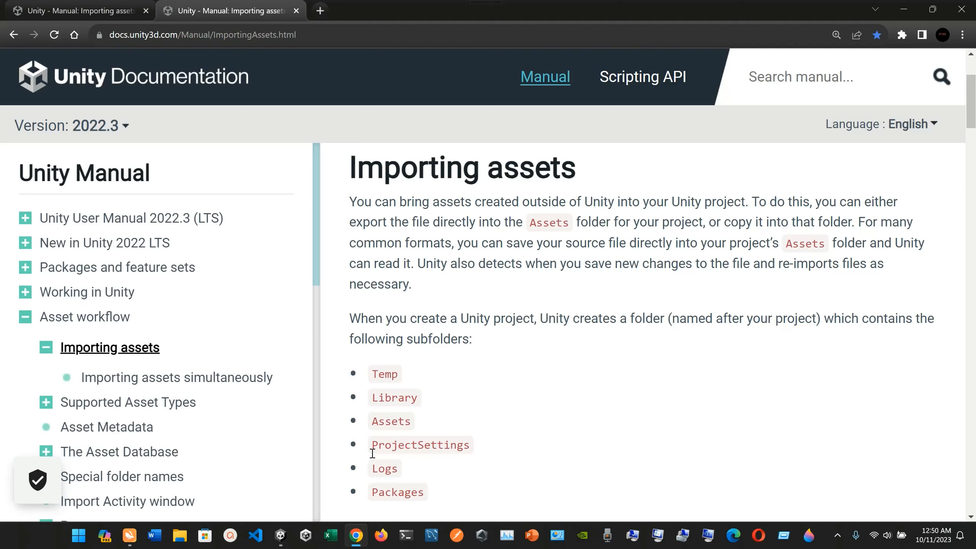
Switch to Unity and inspect the New Terrain asset in the project's Assets folder
click(281, 538)
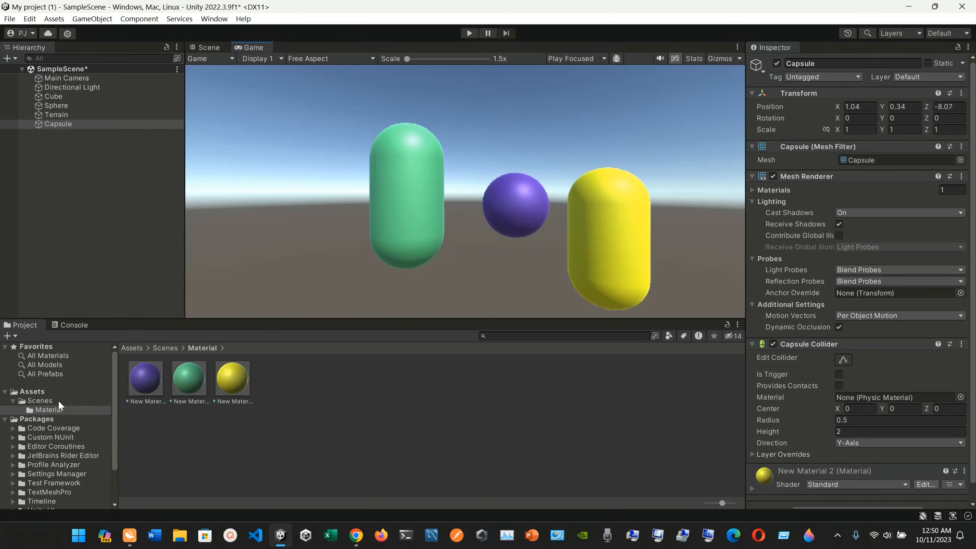
click(44, 392)
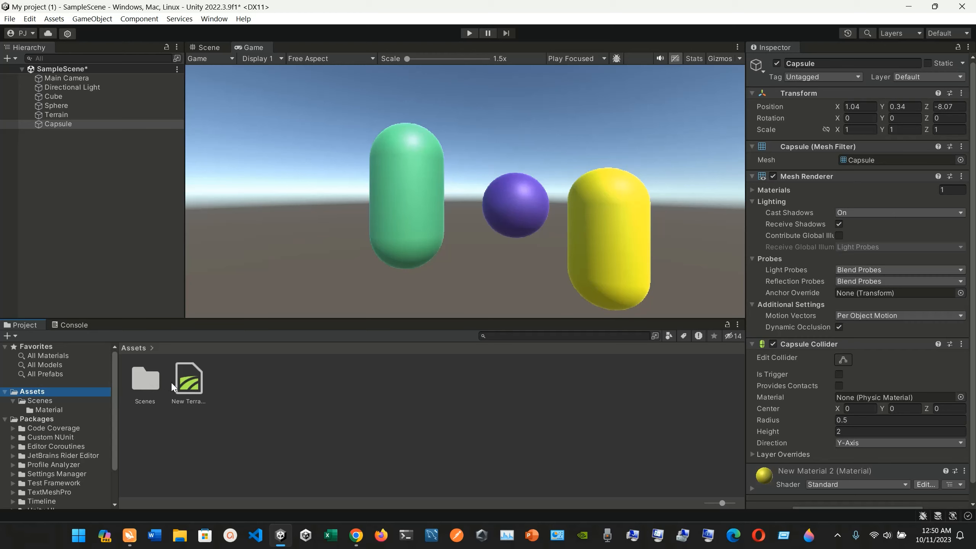
click(186, 393)
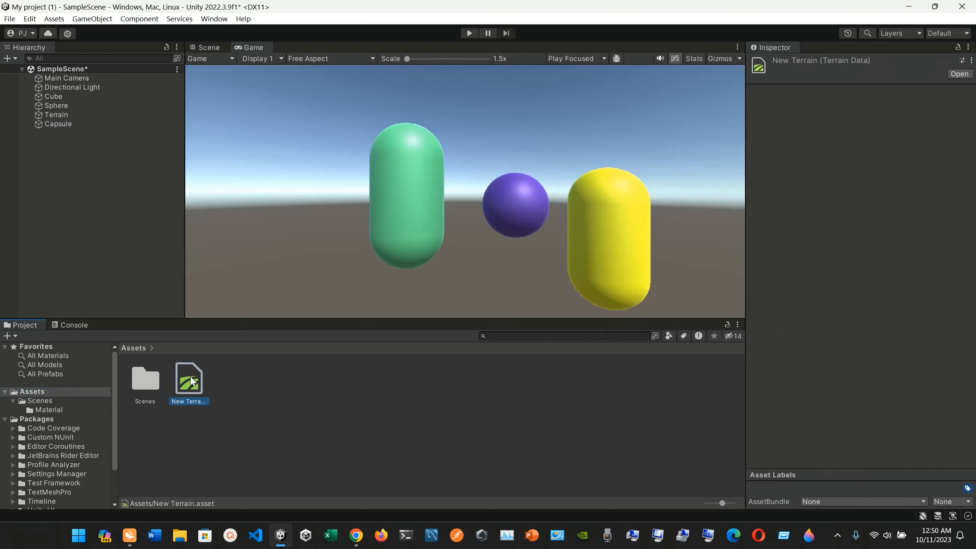
Add the New Terrain asset to the SampleScene hierarchy below the Capsule and check it in the Game view
click(136, 201)
click(208, 48)
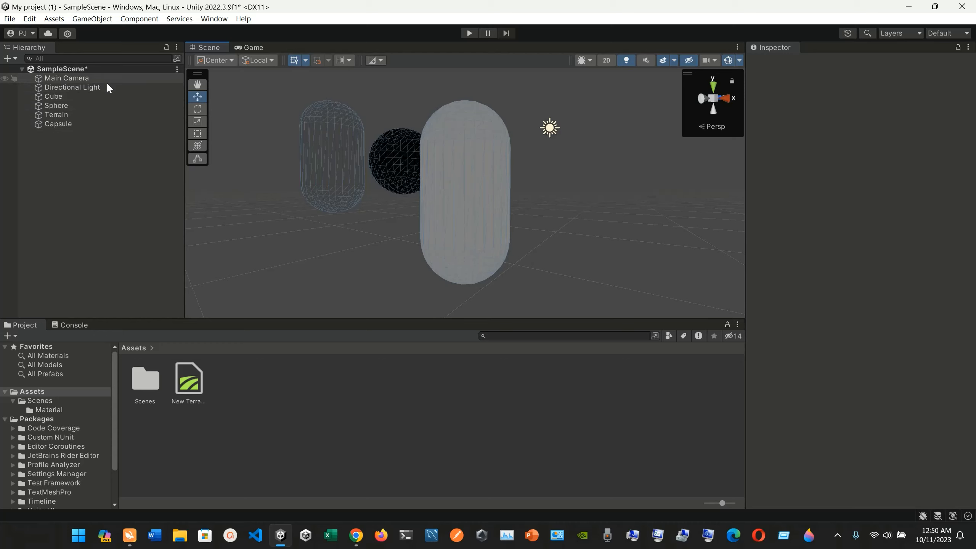
click(189, 390)
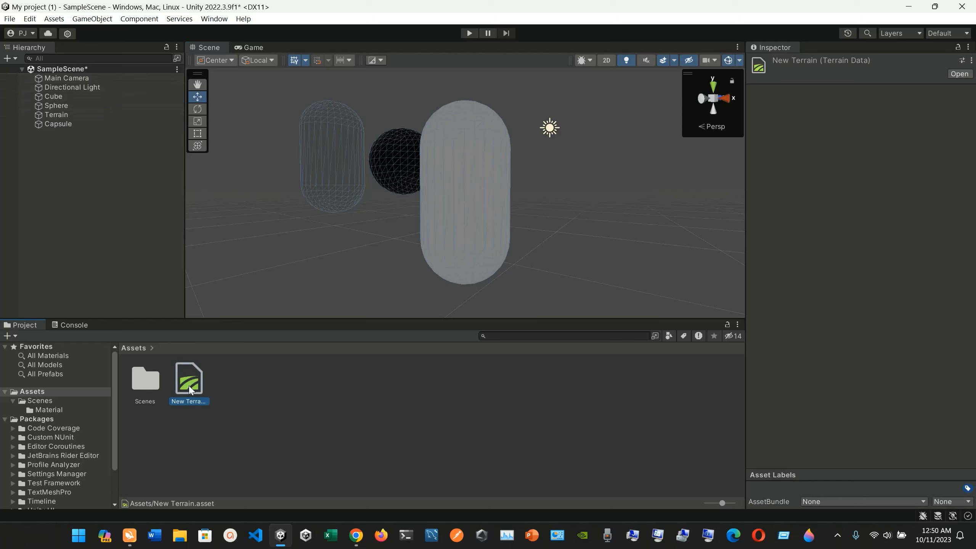
drag(189, 390, 72, 142)
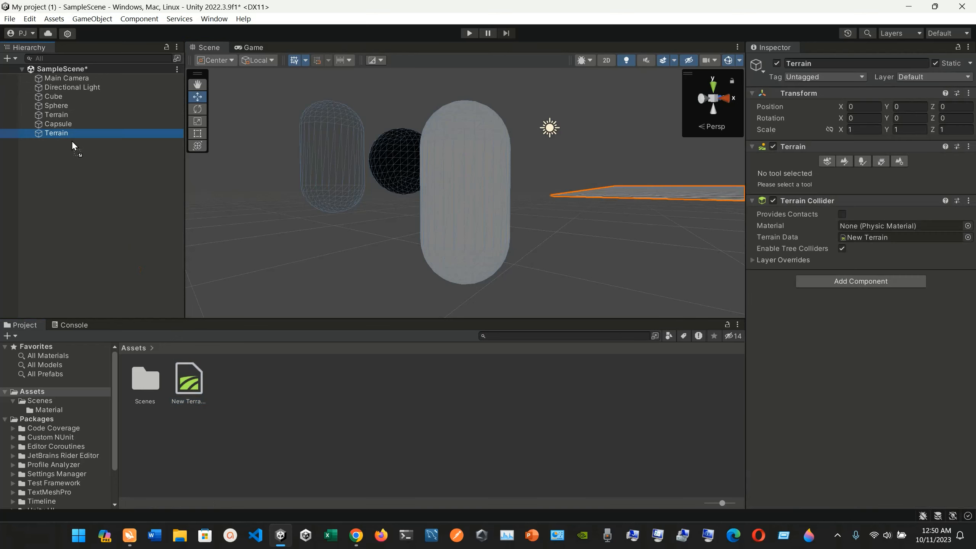
click(345, 260)
click(255, 47)
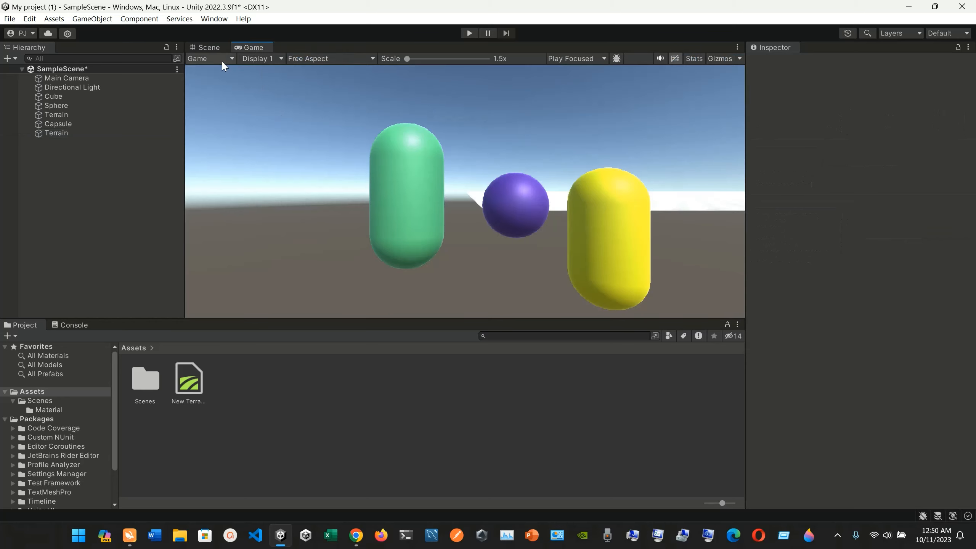
Move the Main Camera up and back in the Scene view to about Y 2.2, Z -11.62
click(207, 48)
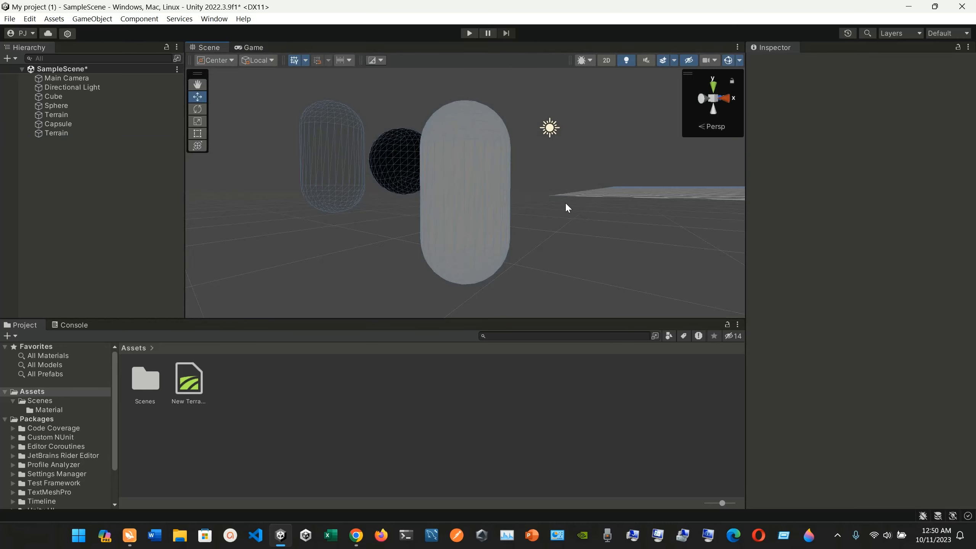
scroll(366, 262, down, 5)
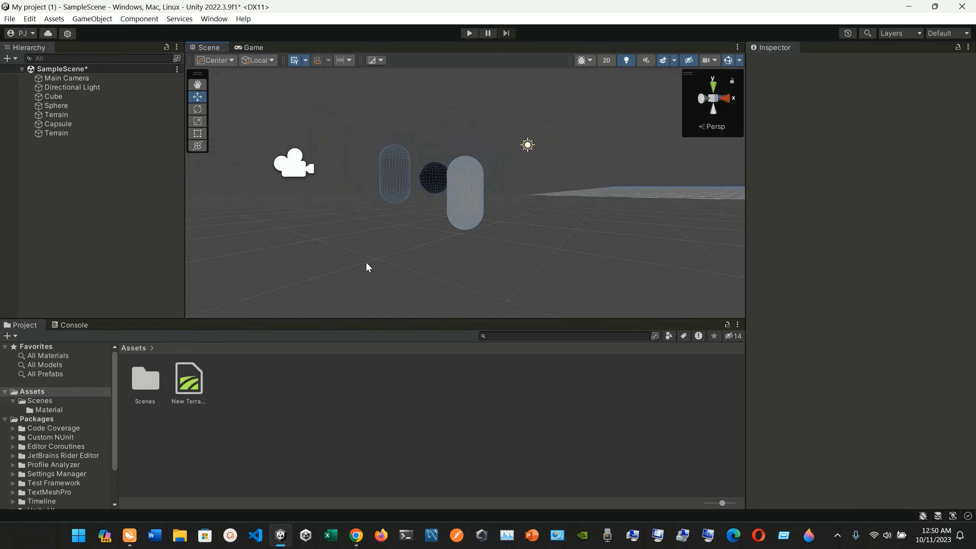
click(301, 164)
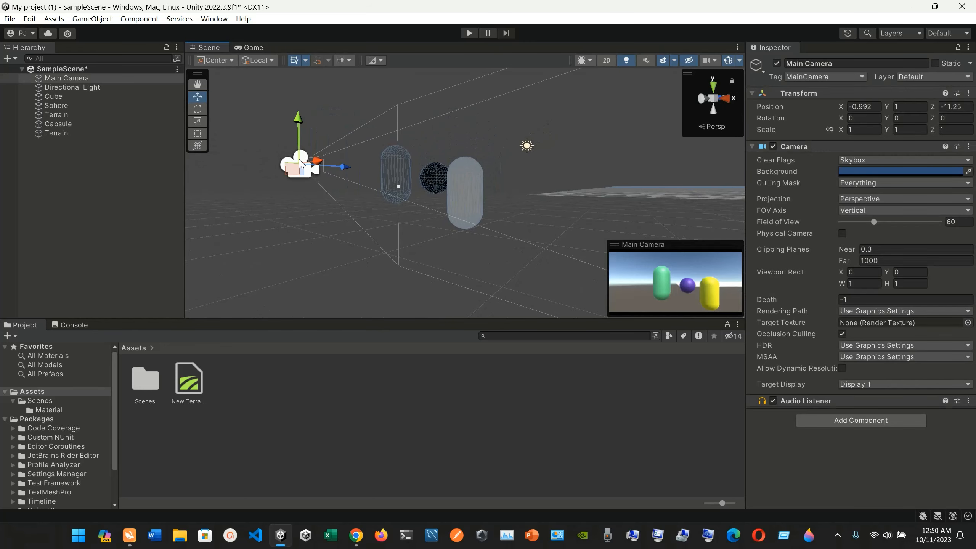
drag(301, 164, 274, 106)
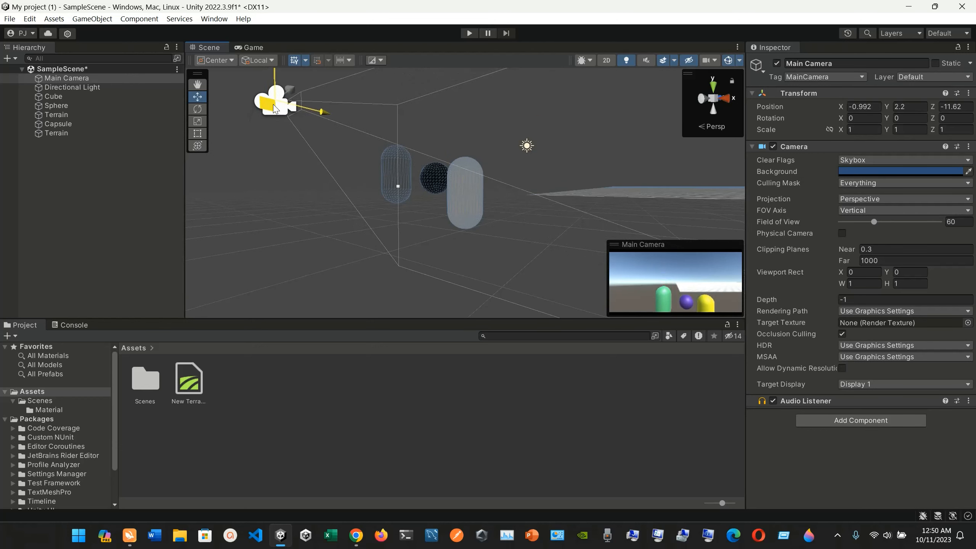
Select the newly added Terrain below the Capsule and frame it in the Scene view to examine its whole extent
click(467, 204)
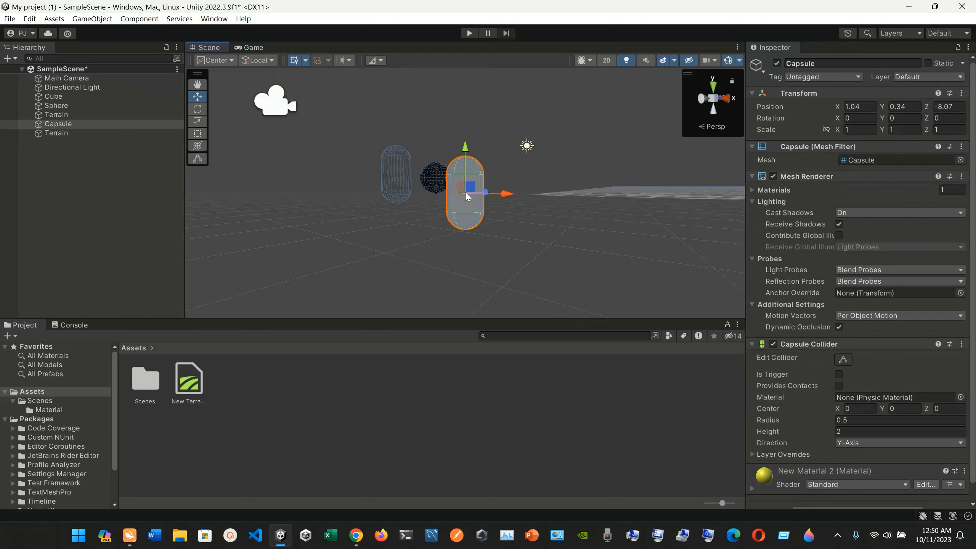
click(637, 191)
scroll(635, 194, down, 2)
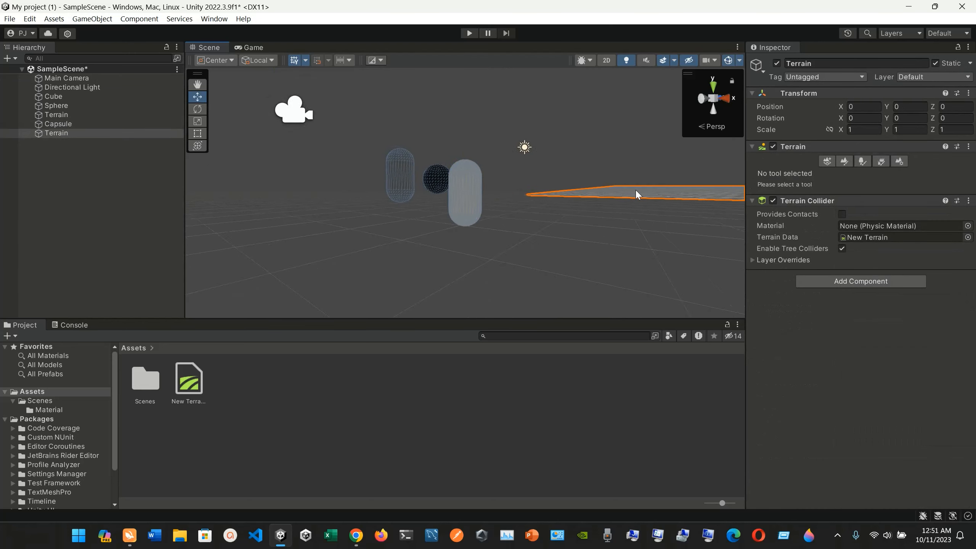
click(596, 214)
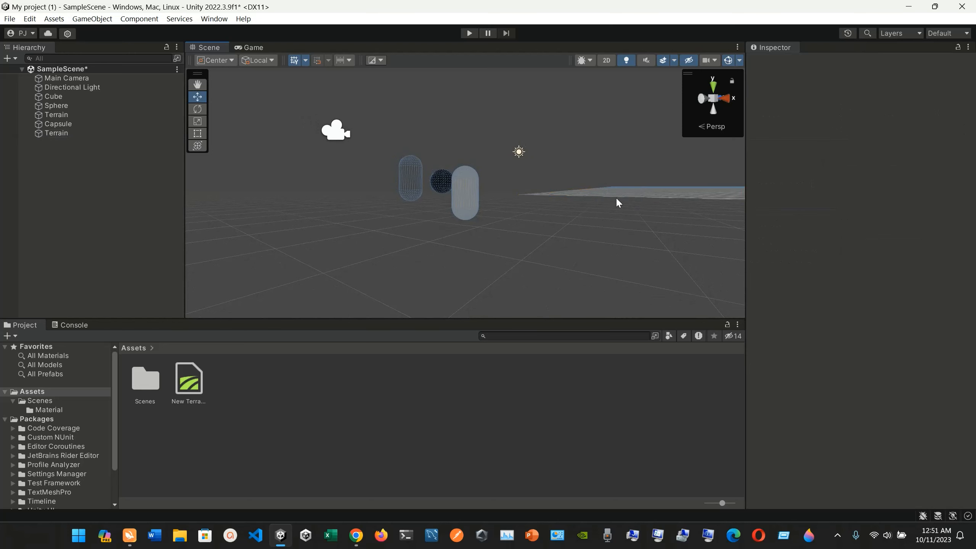
click(644, 192)
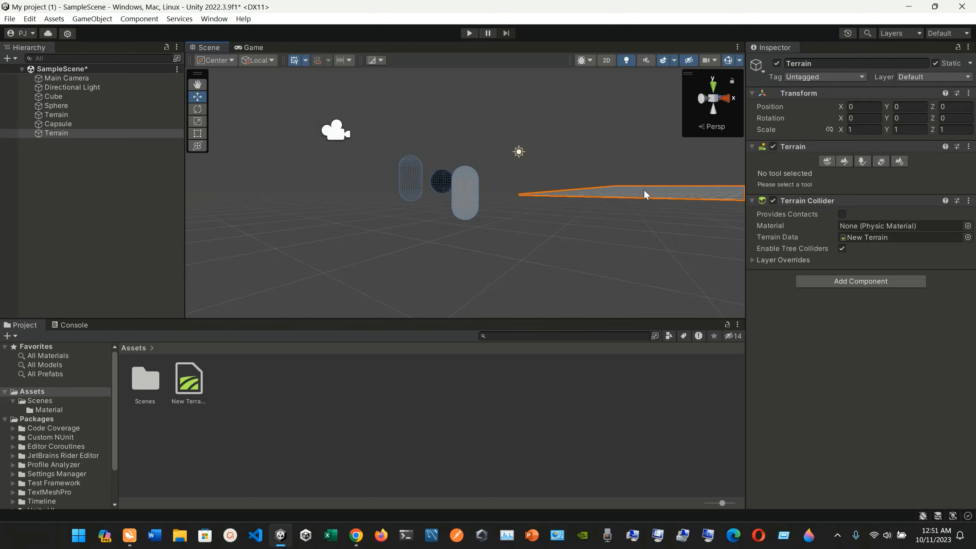
double_click(169, 133)
scroll(462, 219, down, 5)
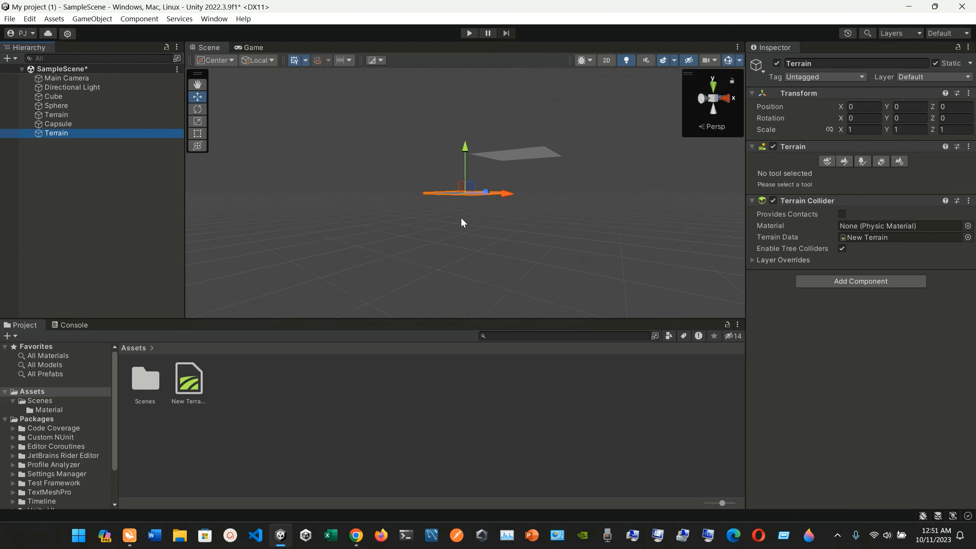
scroll(461, 219, up, 3)
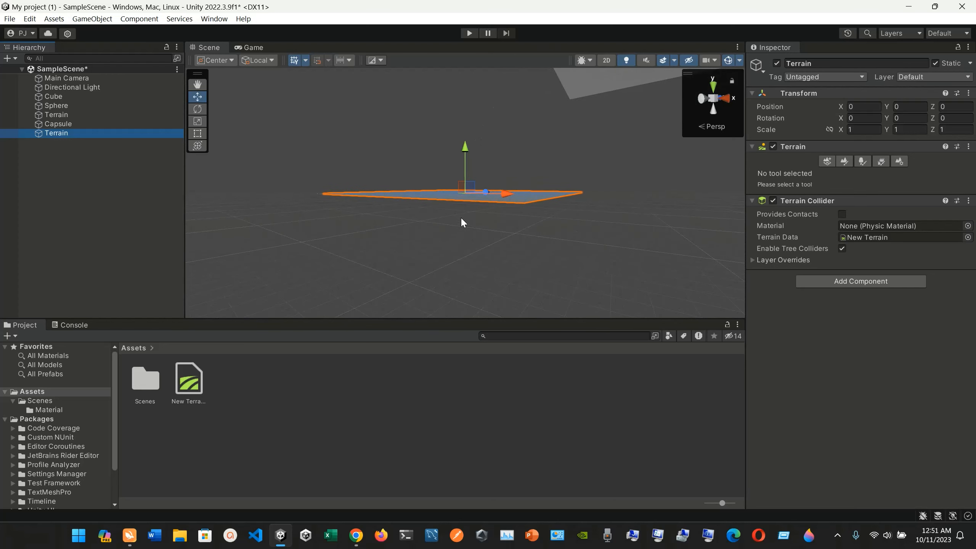
Select the Main Camera and examine its view frustum relative to the terrain at different distances
click(99, 78)
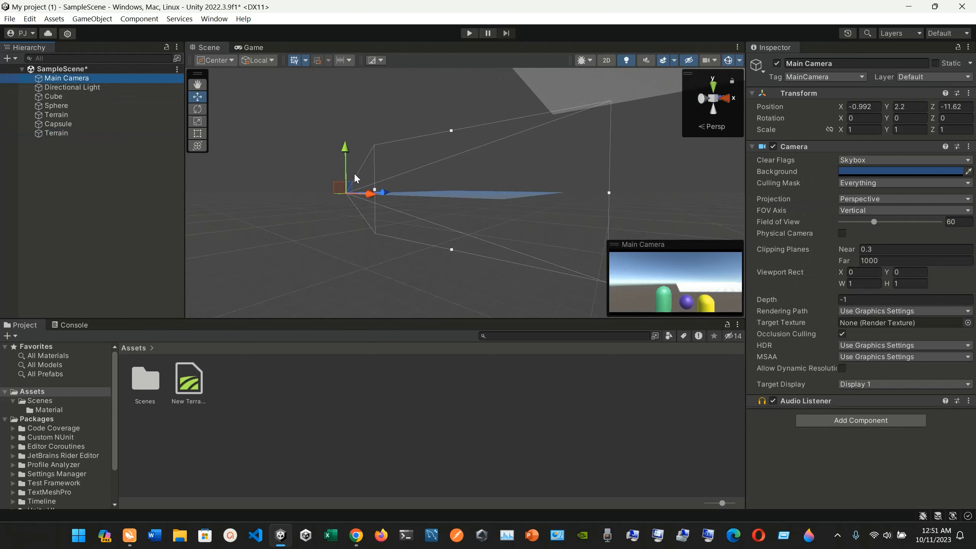
scroll(354, 172, up, 2)
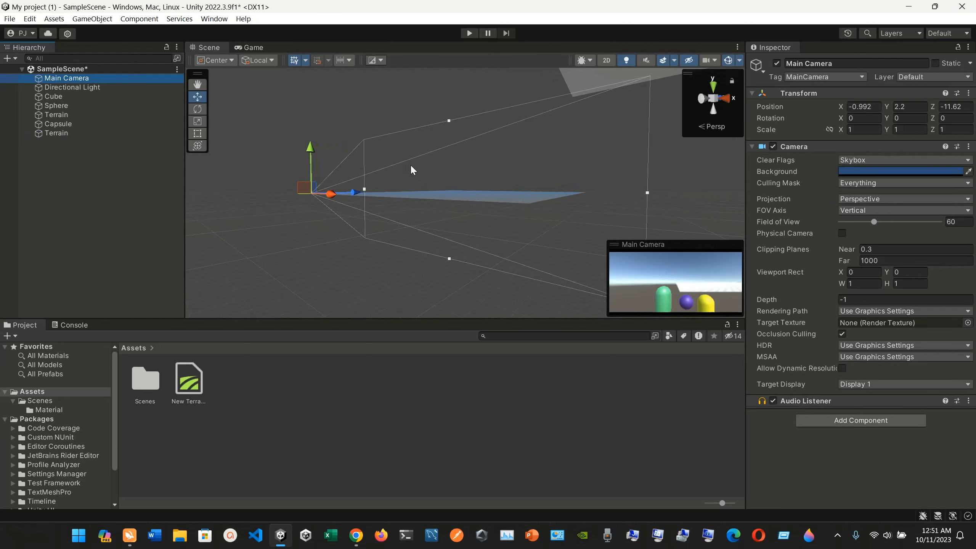
scroll(410, 164, up, 2)
scroll(410, 164, down, 3)
scroll(411, 170, up, 3)
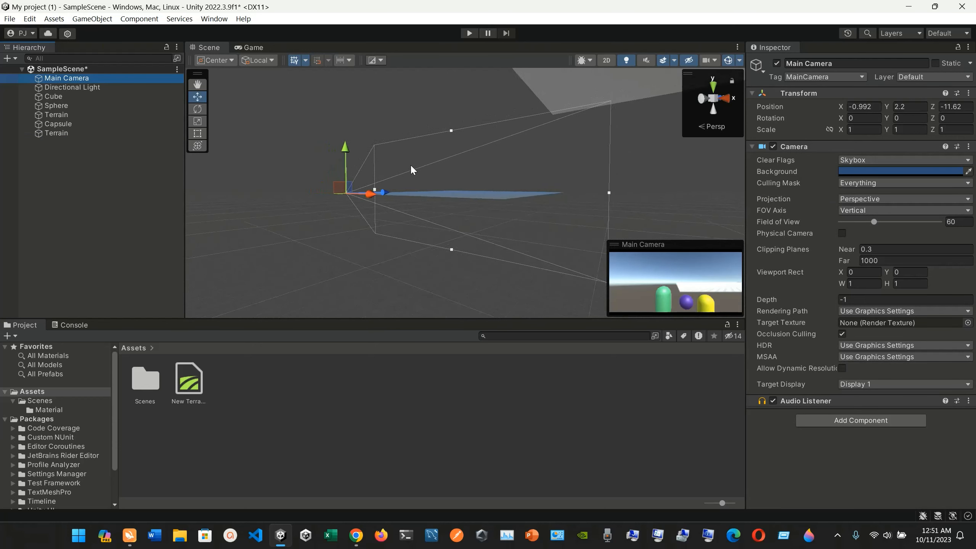
scroll(411, 170, down, 3)
scroll(410, 164, up, 3)
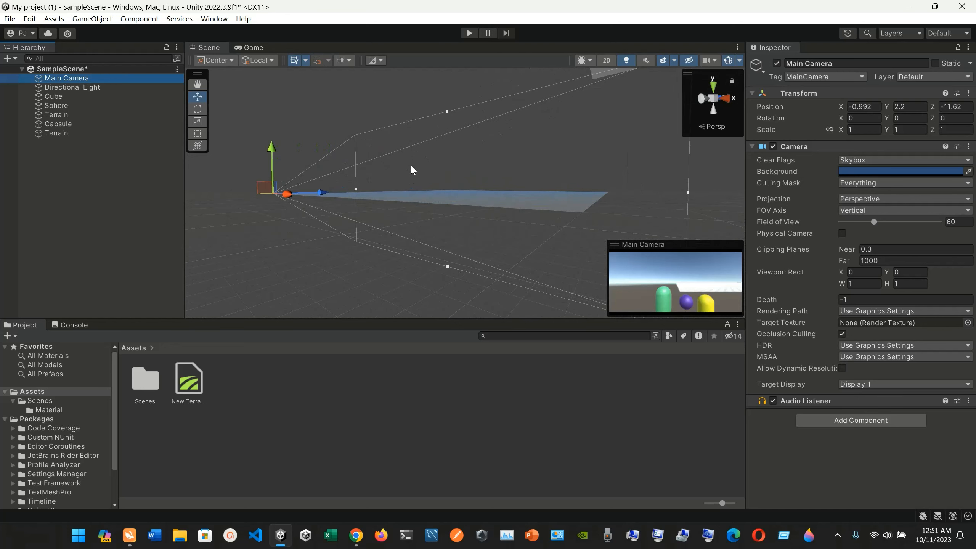
Try to move the Main Camera beside the terrain, undo the attempt and clear the selection
drag(243, 191, 324, 212)
key(ctrl+z)
key(ctrl+z)
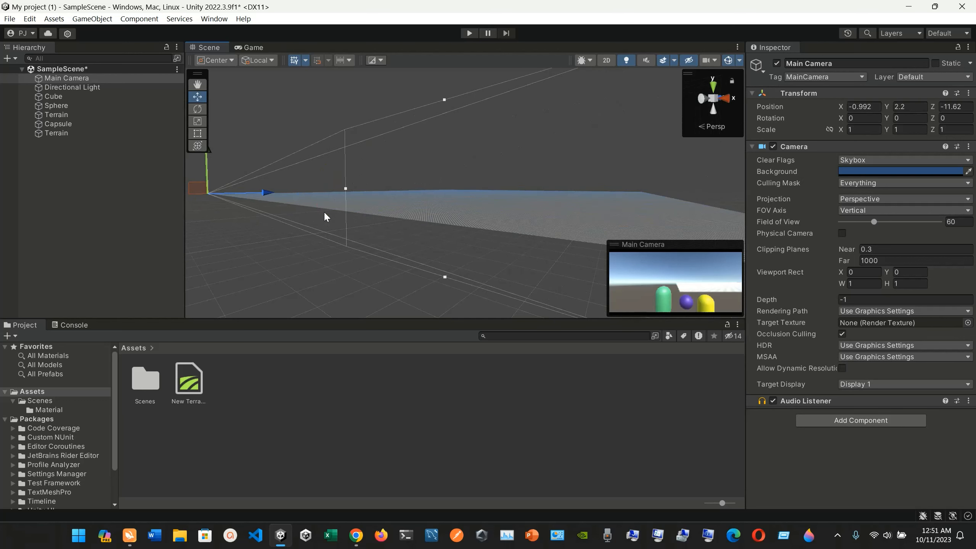
click(281, 228)
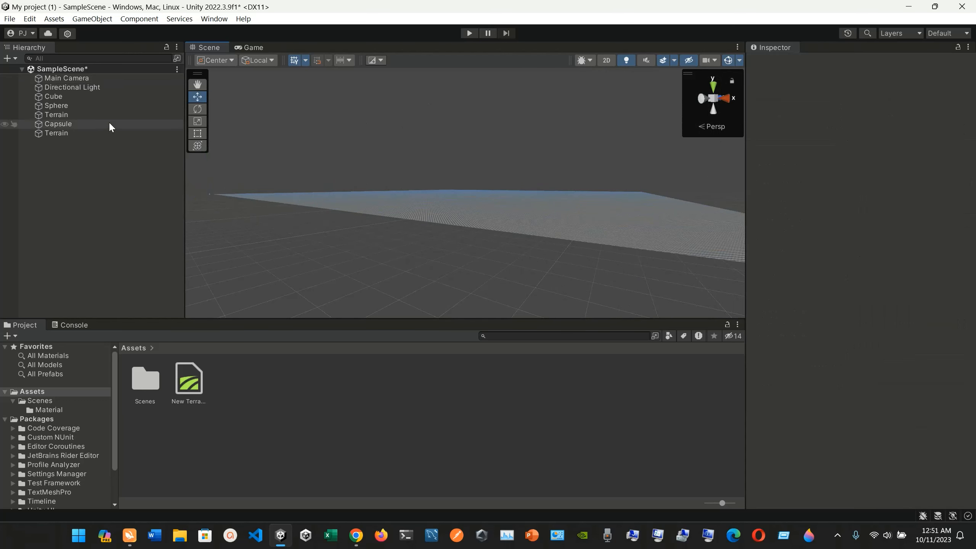
Move the Main Camera to about X -1.3, Y 2.52 and check its framing in the Game view
double_click(81, 78)
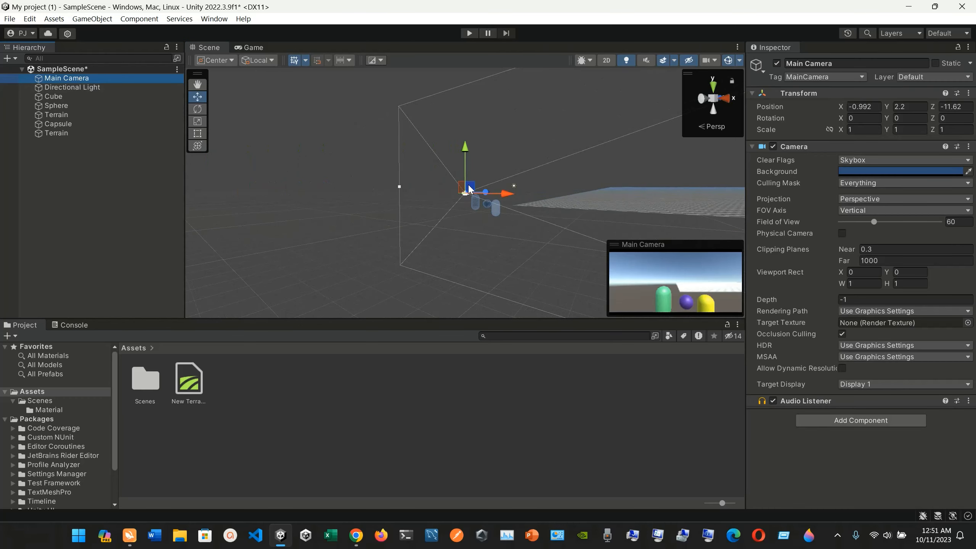
mouse_move(469, 187)
mouse_down()
mouse_move(491, 198)
mouse_move(511, 192)
mouse_move(497, 200)
mouse_move(467, 186)
mouse_up()
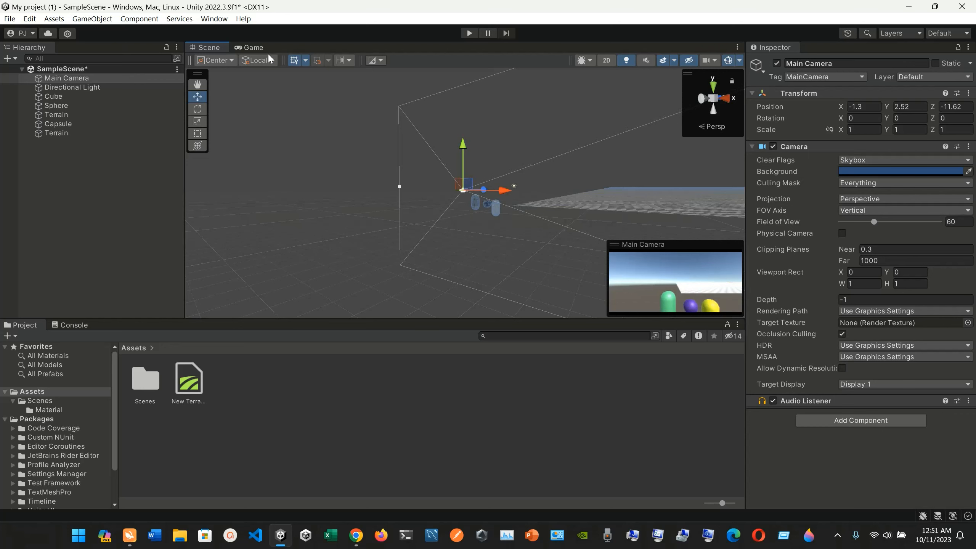
click(254, 48)
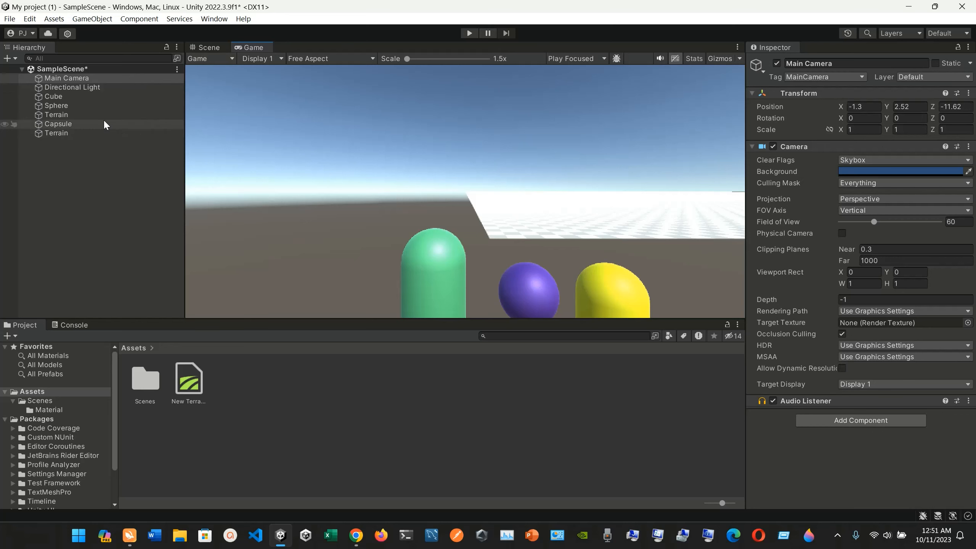
Delete the Terrain positioned at X 925, Y 561, and make the Capsule, Sphere and Cube children of the other Terrain
drag(87, 125, 87, 133)
click(77, 116)
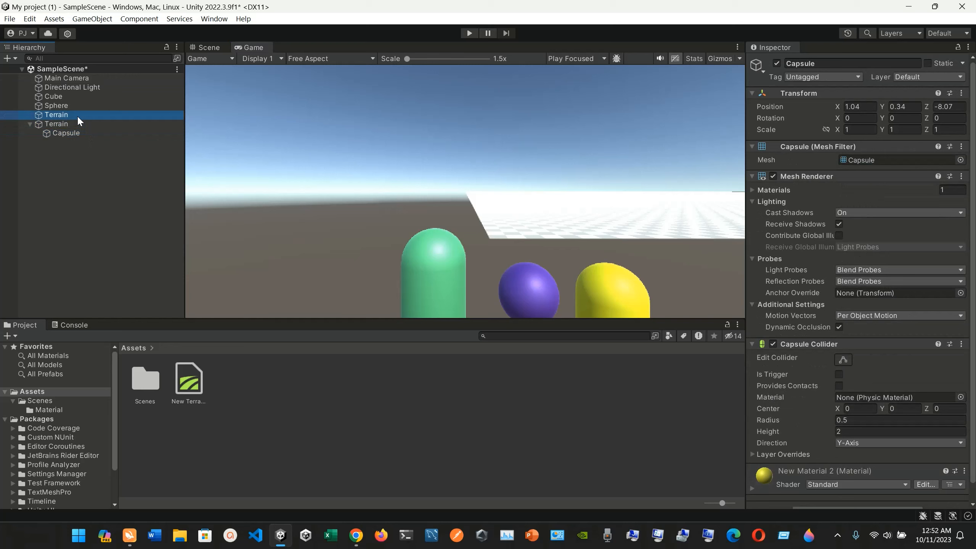
click(64, 114)
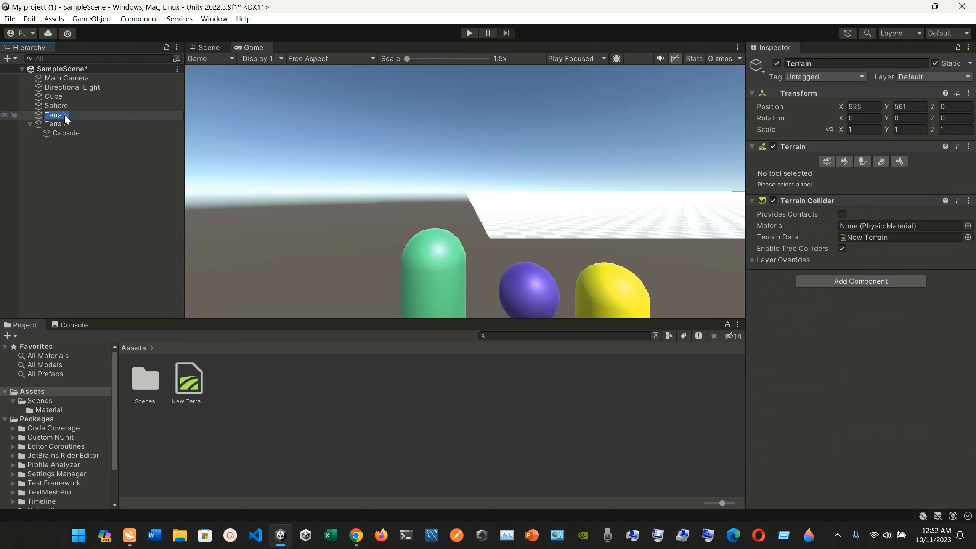
click(80, 131)
click(73, 114)
key(Delete)
mouse_move(72, 105)
mouse_down()
mouse_move(81, 121)
mouse_move(70, 96)
mouse_move(77, 120)
mouse_up()
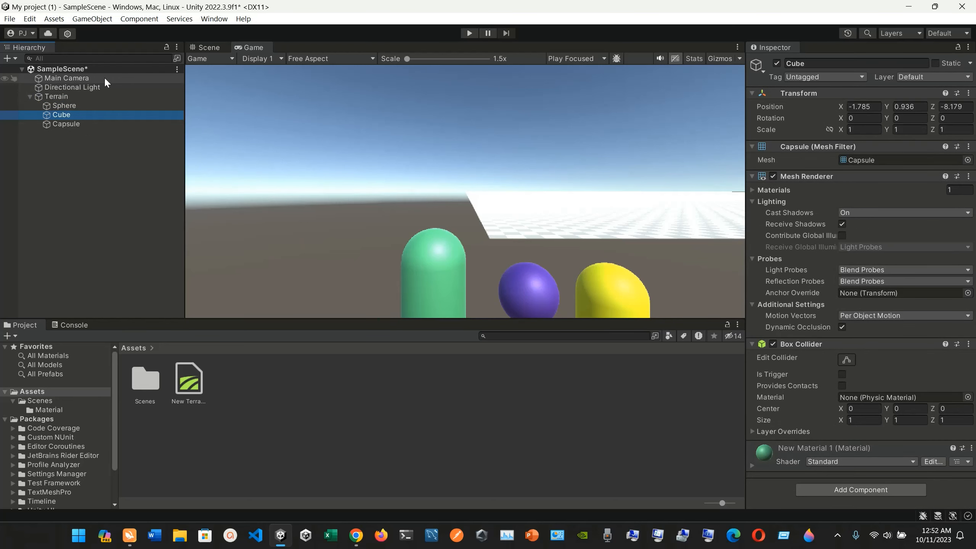
Move the Cube in the Scene view to about Y 0.76, Z -12.81
click(210, 46)
scroll(359, 139, up, 3)
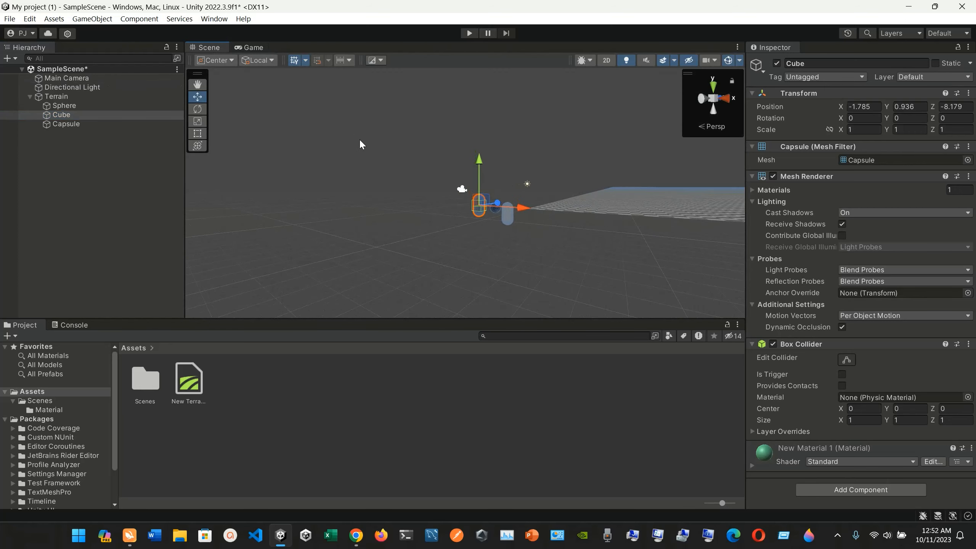
drag(484, 211, 439, 222)
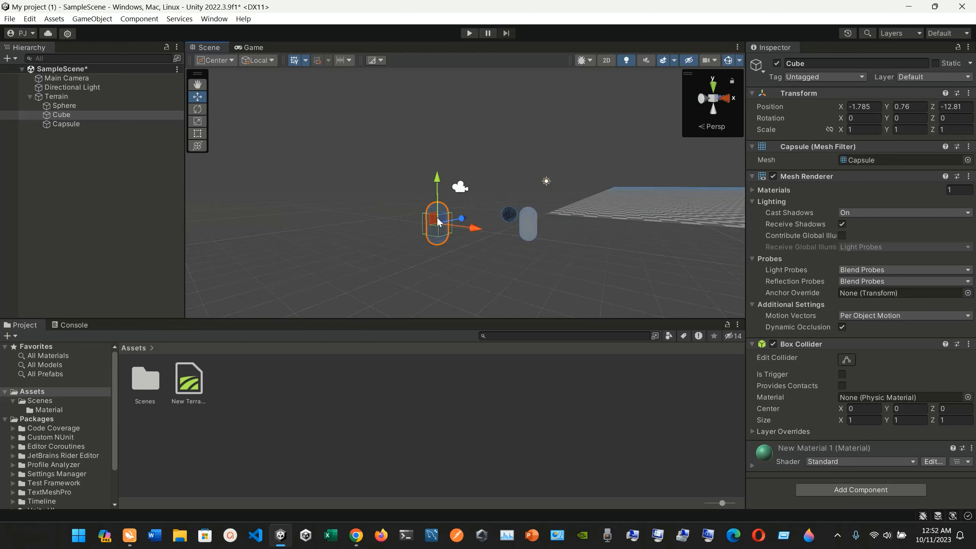
Reorder the Main Camera to the end of the SampleScene hierarchy, below the Terrain and its children
double_click(66, 78)
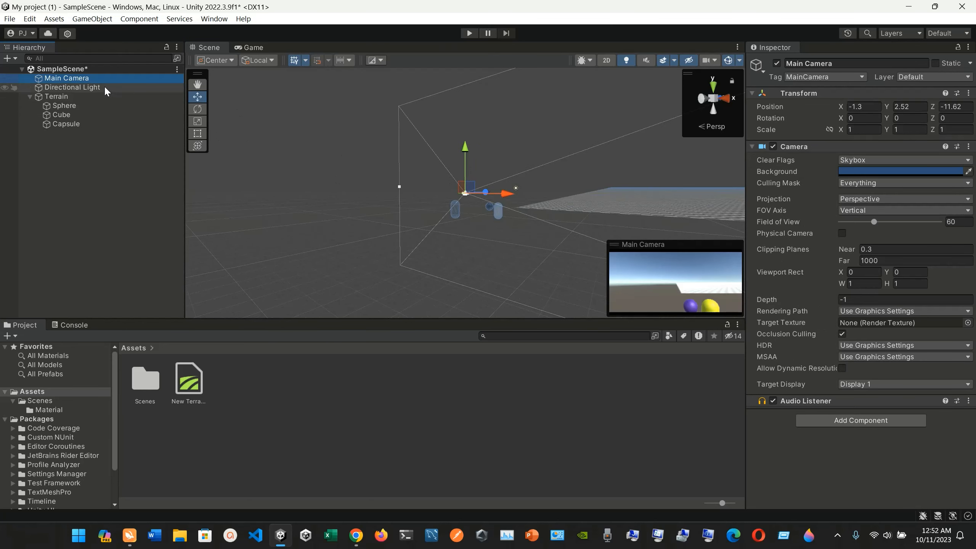
drag(97, 77, 98, 136)
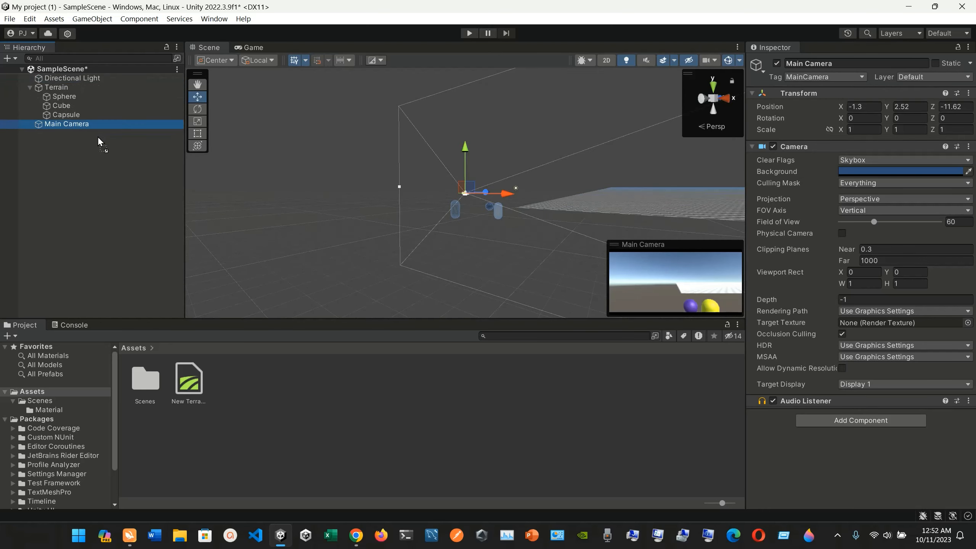
click(97, 135)
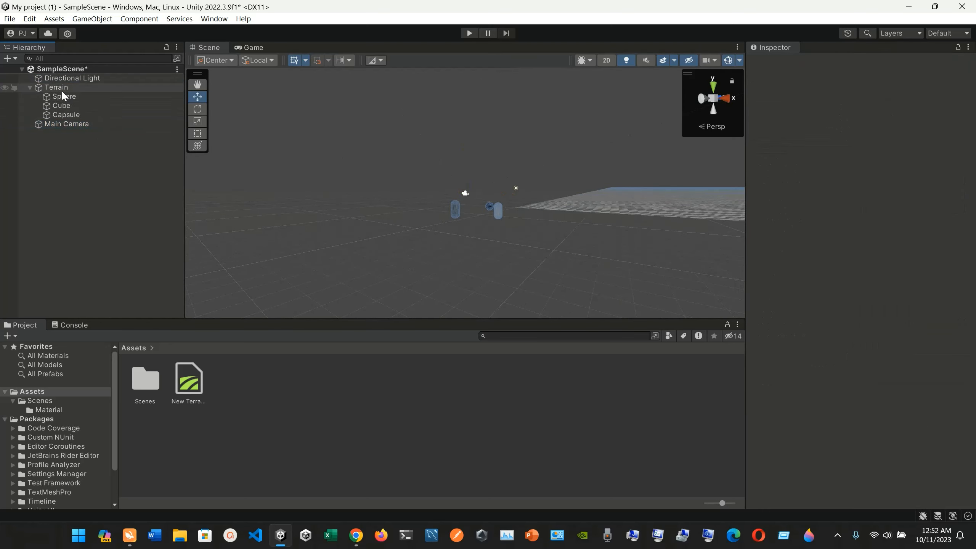
Move the Main Camera toward the terrain in the Scene view, to about X 17.05, Y 5.32
click(69, 123)
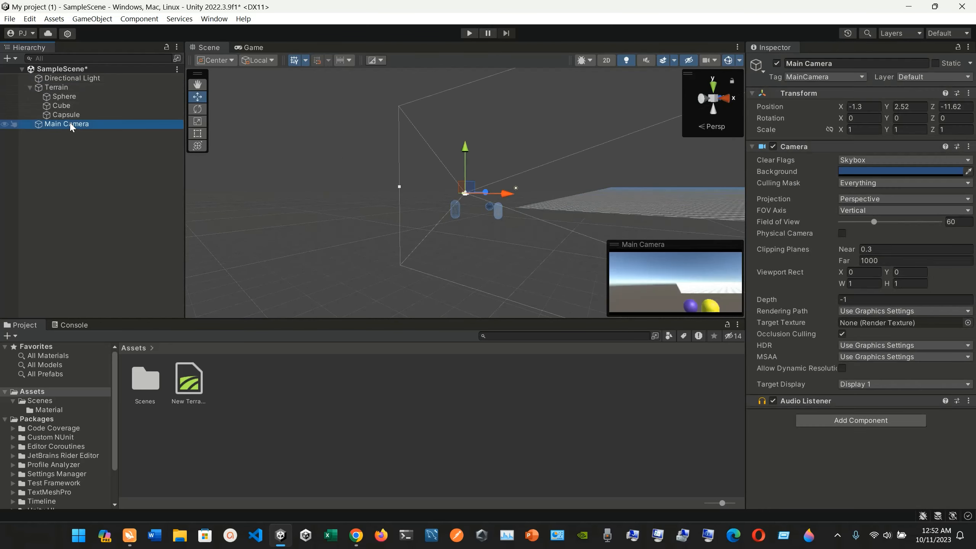
drag(475, 192, 634, 176)
scroll(520, 232, up, 3)
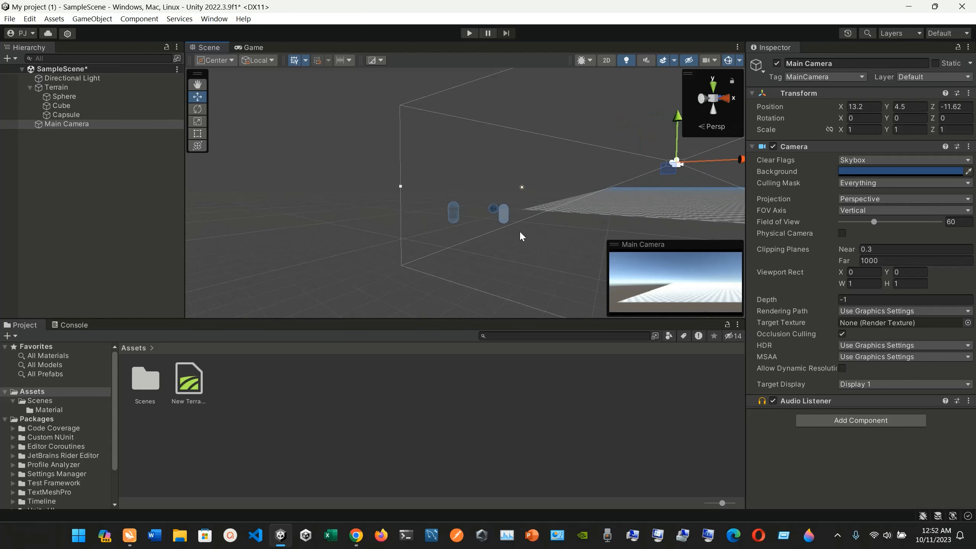
alt+drag(520, 232, 614, 261)
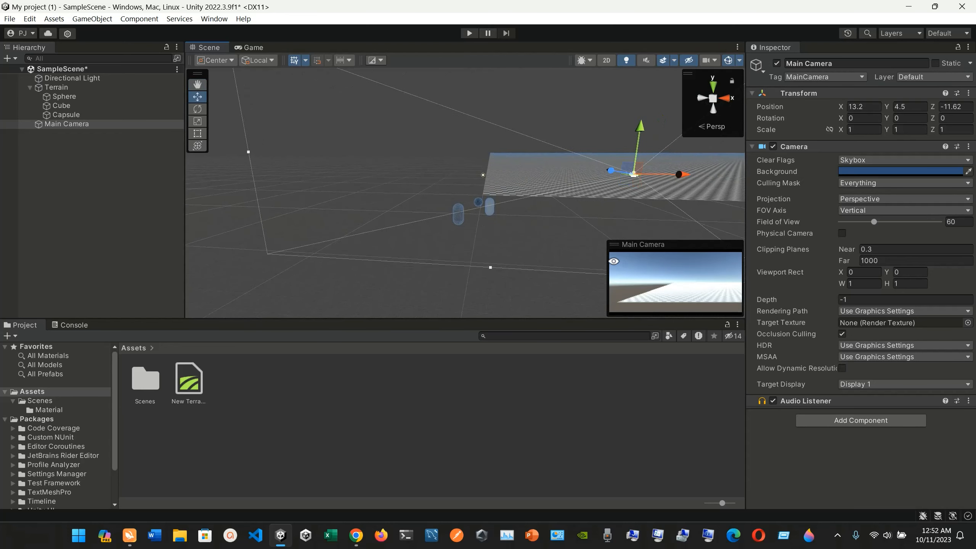
alt+drag(573, 235, 613, 237)
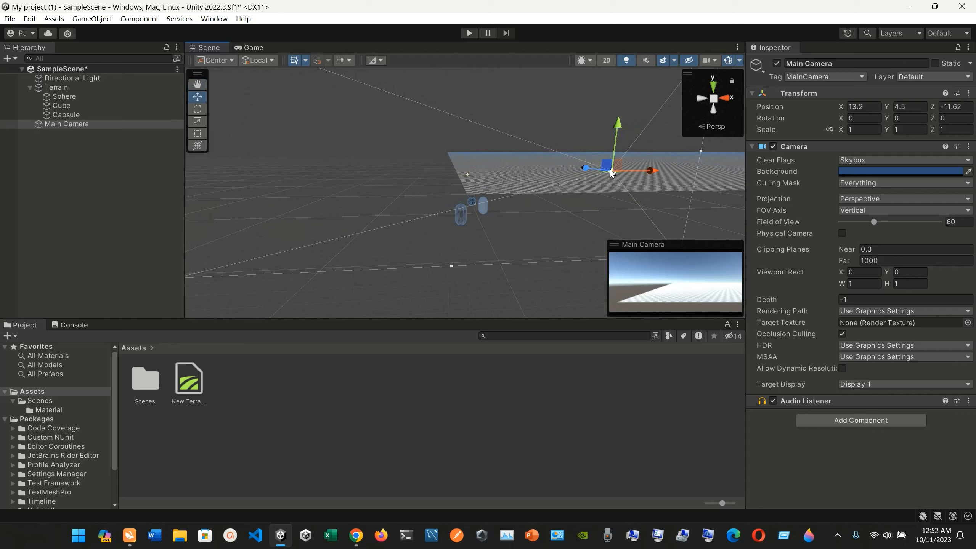
drag(611, 172, 646, 163)
Move the Cube up toward the terrain, to about X 1.36, Y 4.9
click(460, 221)
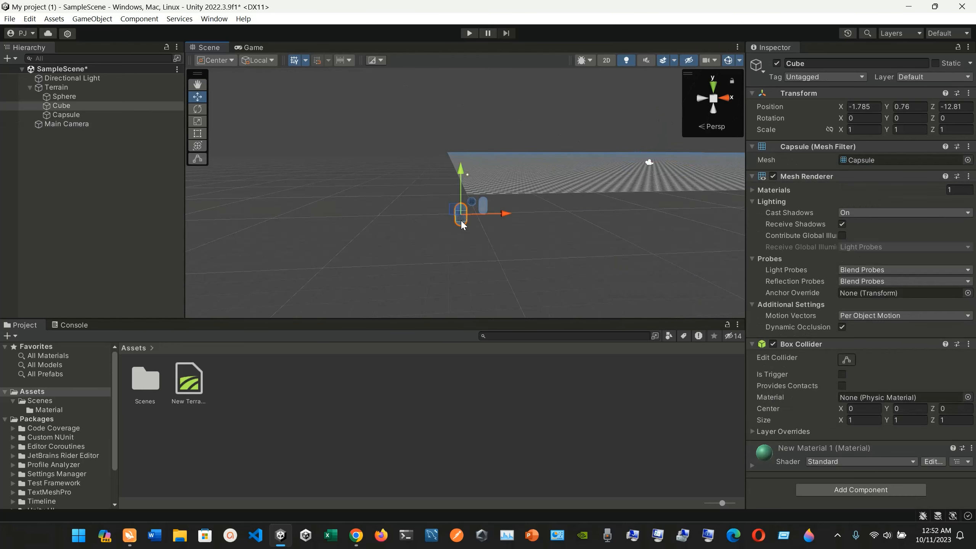
drag(464, 219, 495, 185)
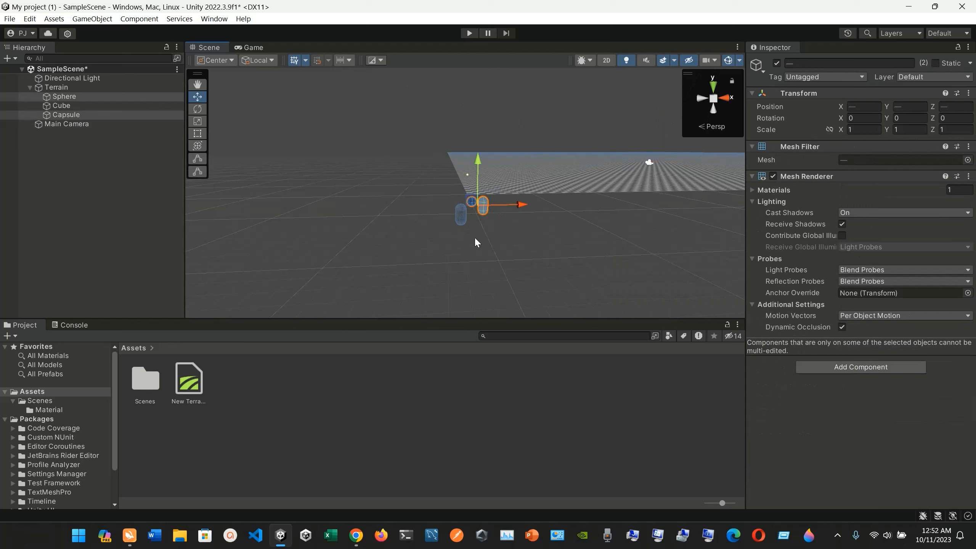
click(457, 202)
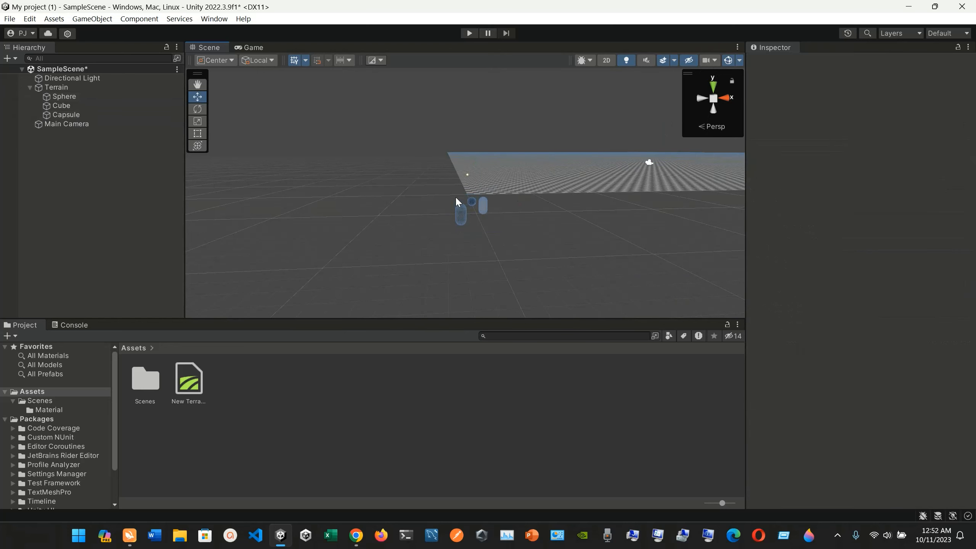
click(460, 219)
drag(460, 215, 491, 168)
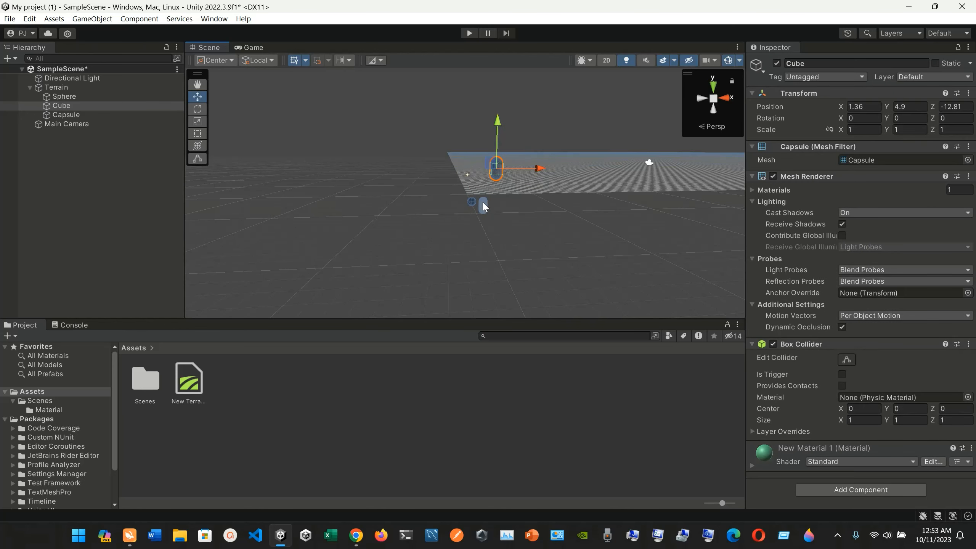
Move the Capsule to about X 8.21, Y 5.06 and raise the Sphere to about Y 5.3
click(483, 205)
drag(483, 203, 548, 162)
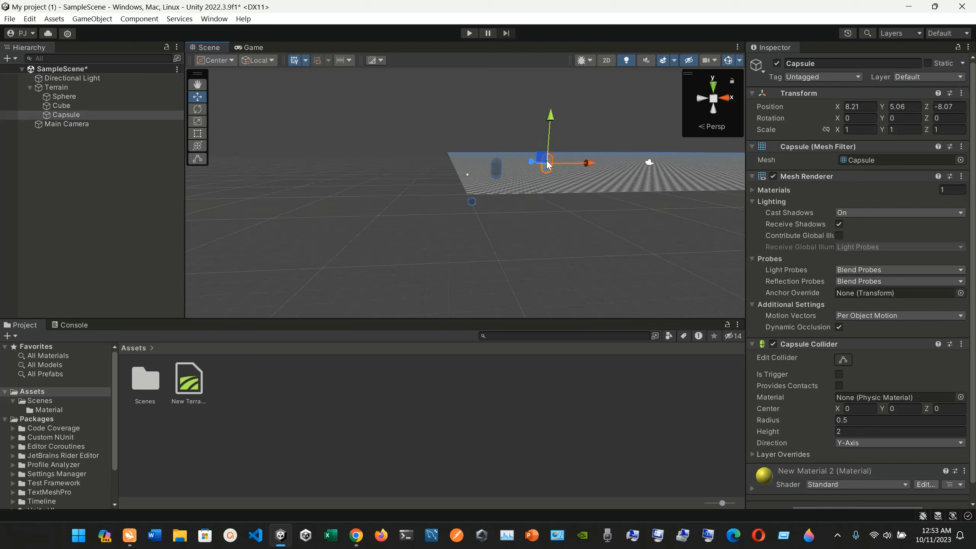
click(473, 200)
drag(472, 199, 472, 163)
drag(581, 165, 588, 164)
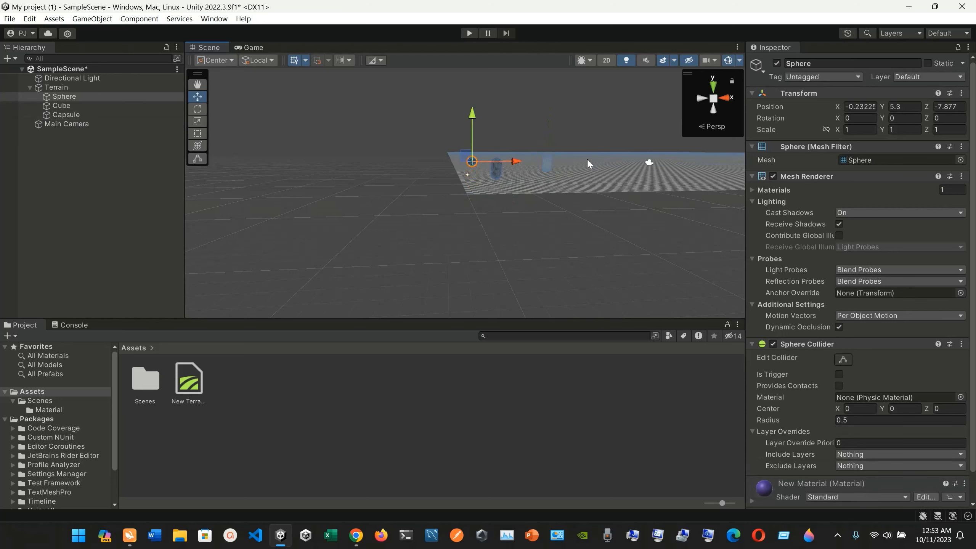
Frame the Main Camera and move the Capsule to about X 38.21, Y 7.8 and the Cube to about X 29.11, Y 7.65
double_click(113, 124)
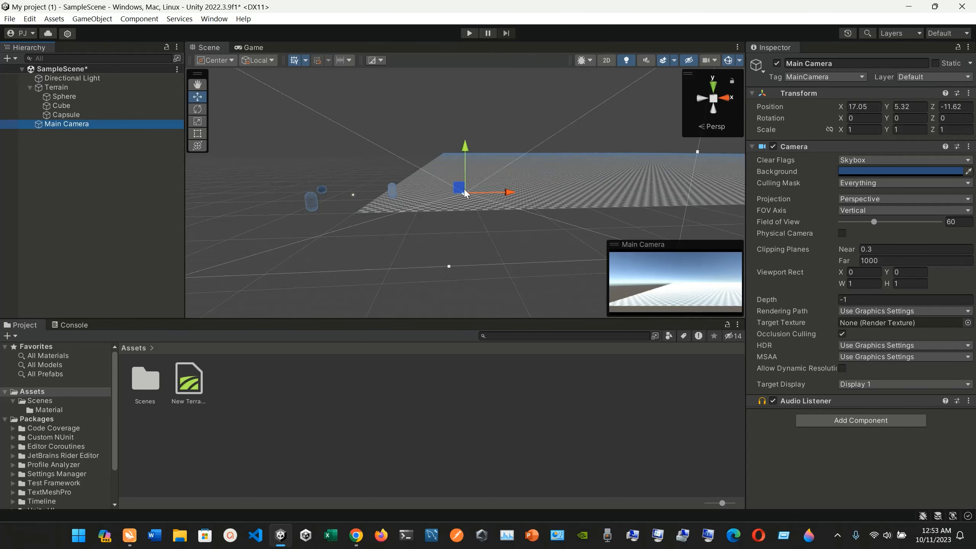
click(391, 192)
drag(394, 188, 622, 170)
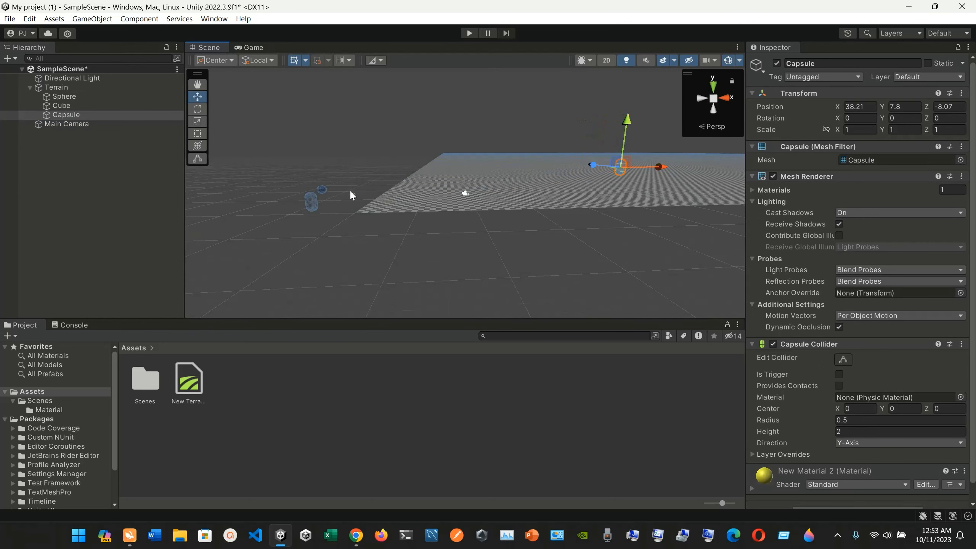
click(327, 187)
click(312, 202)
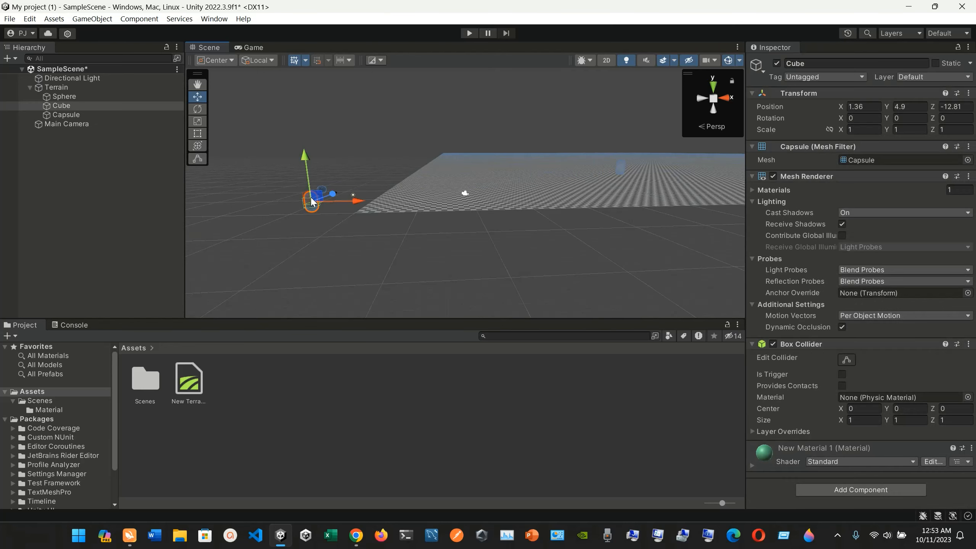
drag(322, 194, 578, 173)
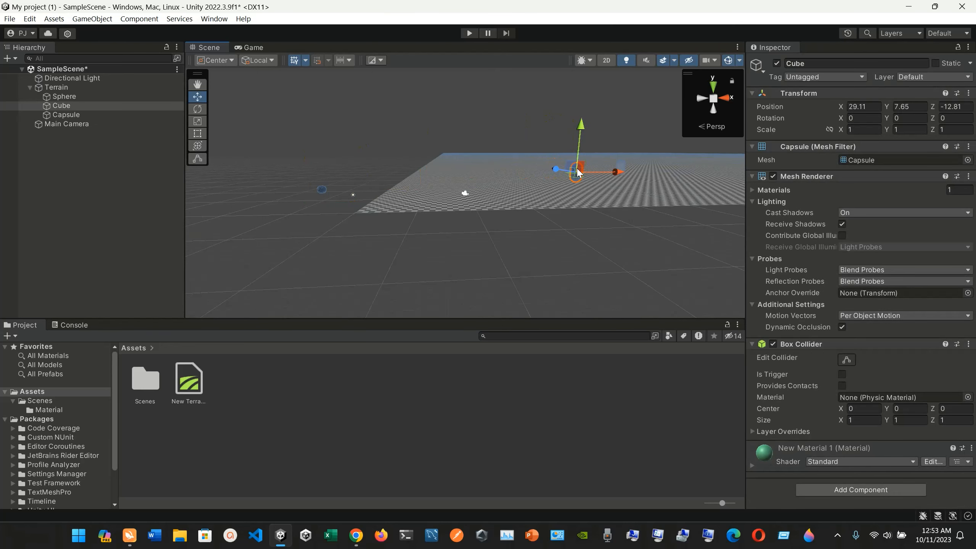
Move the Sphere far back across the terrain, to about Y -150, Z 3437
click(321, 190)
drag(322, 189, 504, 171)
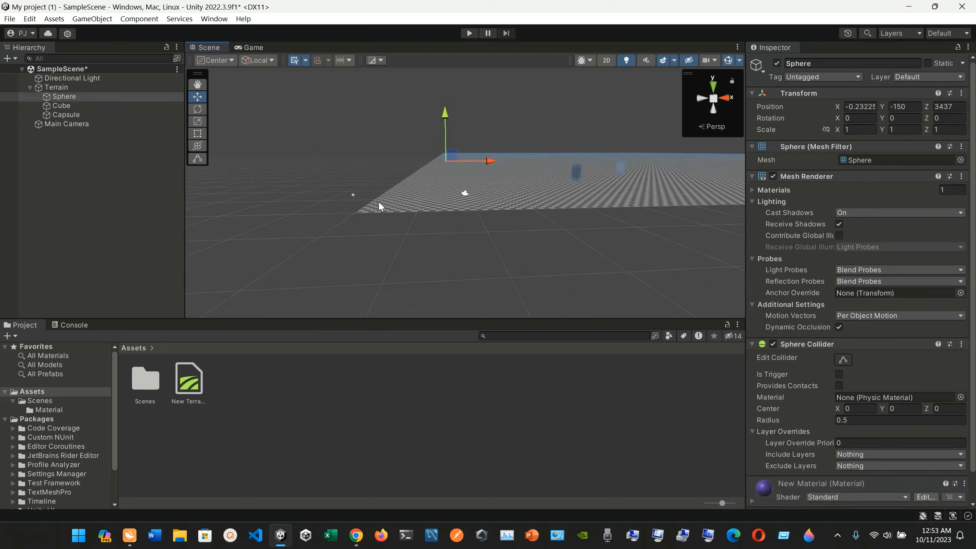
scroll(348, 213, up, 2)
Move the Main Camera in the Scene view to about X 28.85, Y 4.7
click(333, 196)
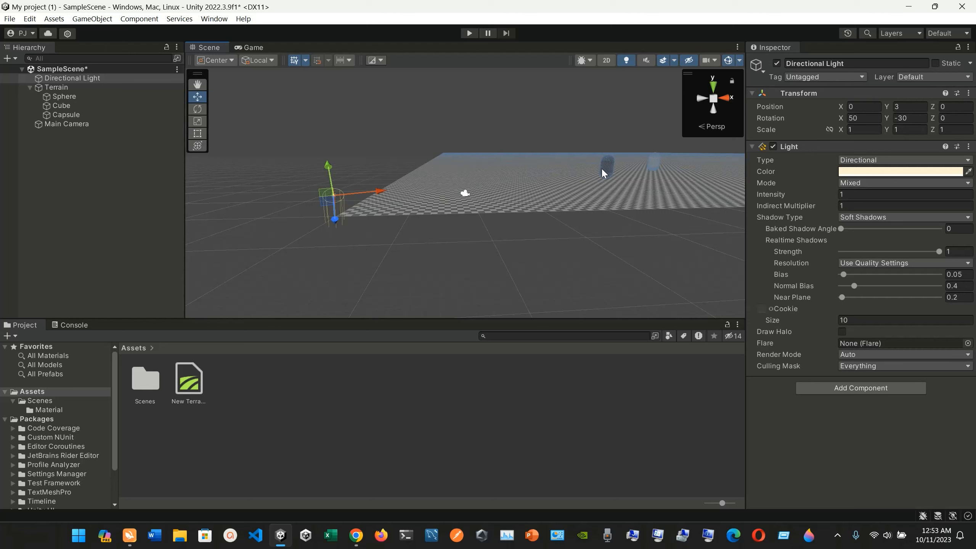
click(465, 195)
drag(465, 196, 576, 198)
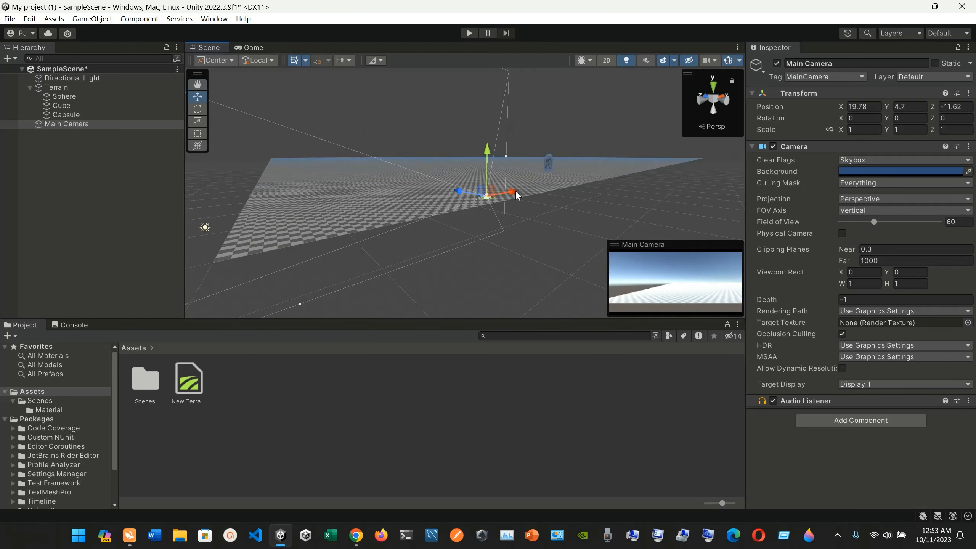
drag(516, 192, 574, 267)
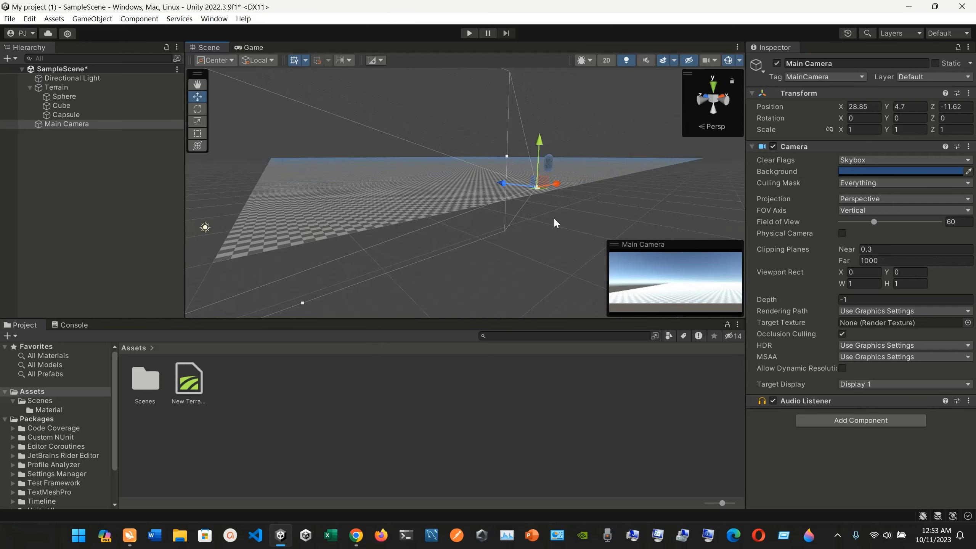
Raise the Main Camera and pull it back to about Y 7.13, Z -18.47
drag(542, 184, 612, 179)
alt+drag(604, 216, 489, 230)
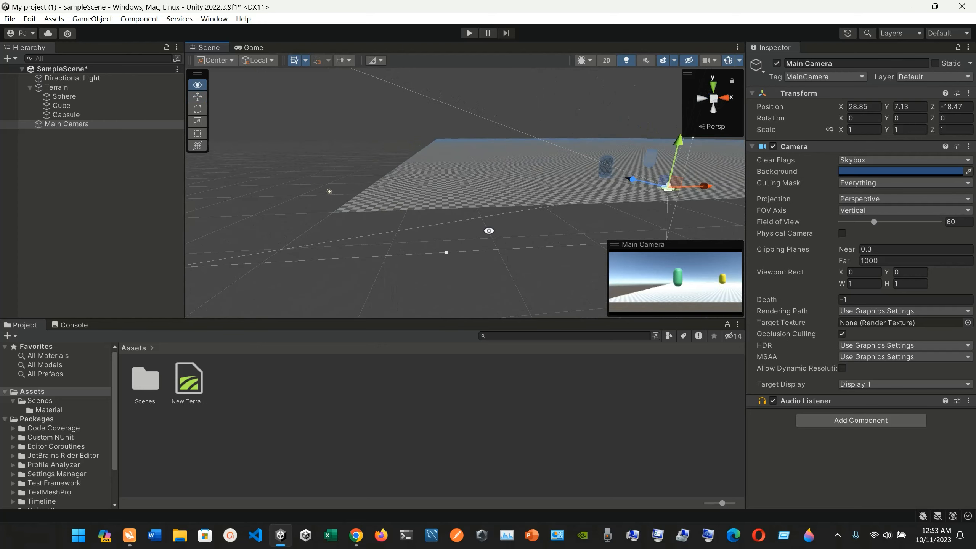
alt+drag(551, 215, 508, 223)
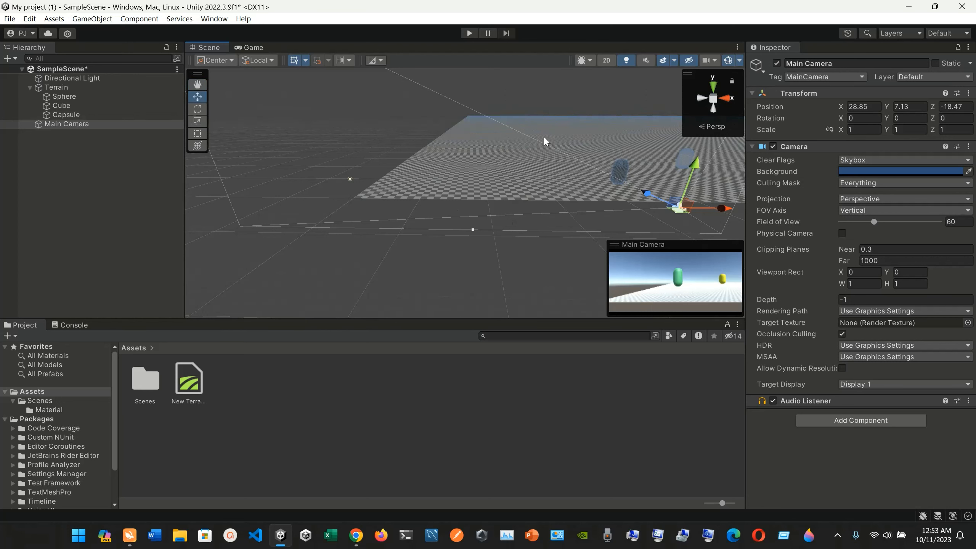
Set the Capsule's X position to 29 to line it up with the Cube
click(616, 172)
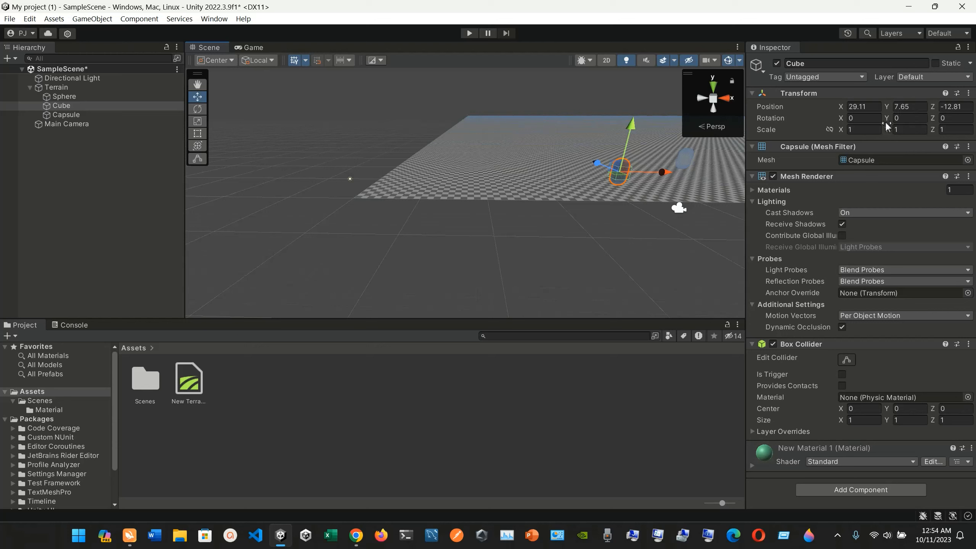
click(688, 162)
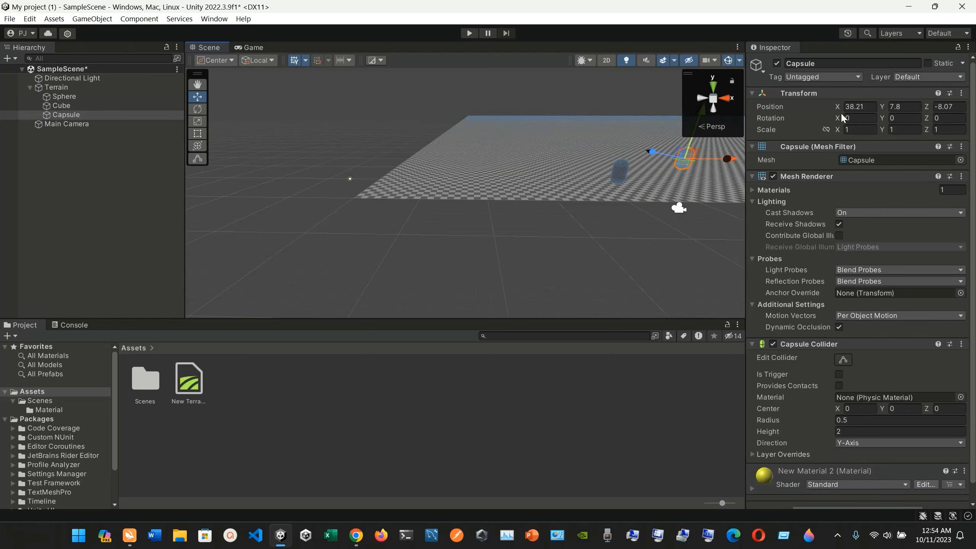
click(855, 107)
text(29)
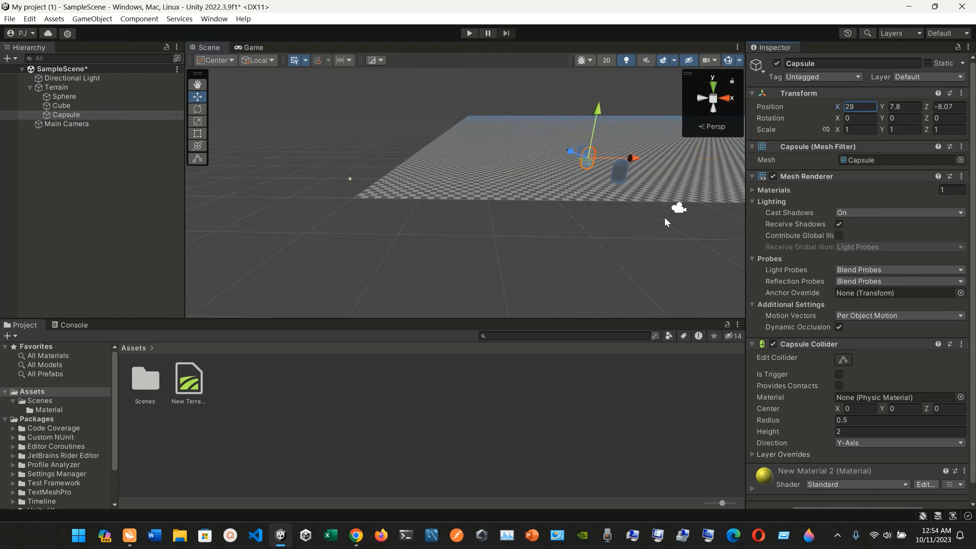
Inspect the Capsule and the Cube in turn to compare their placement in the scene
click(622, 171)
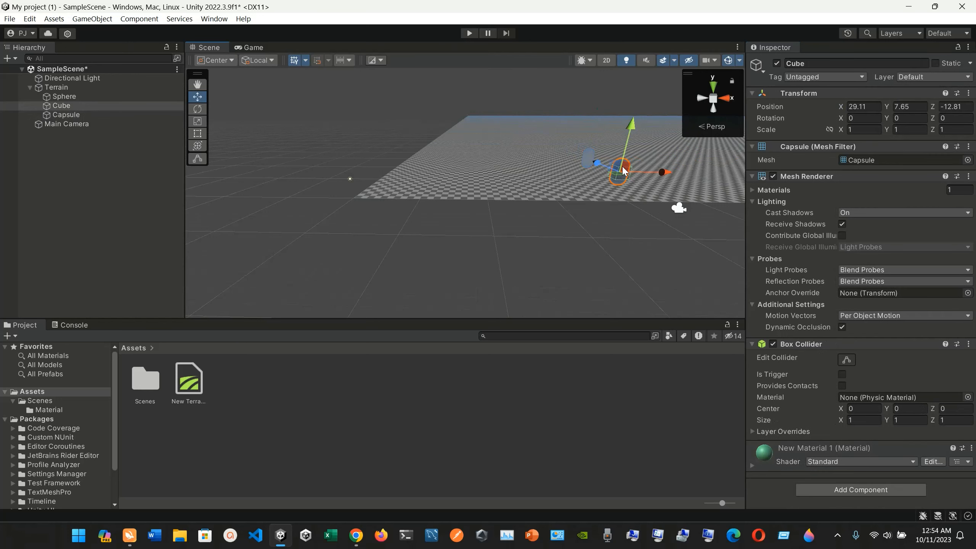
click(588, 159)
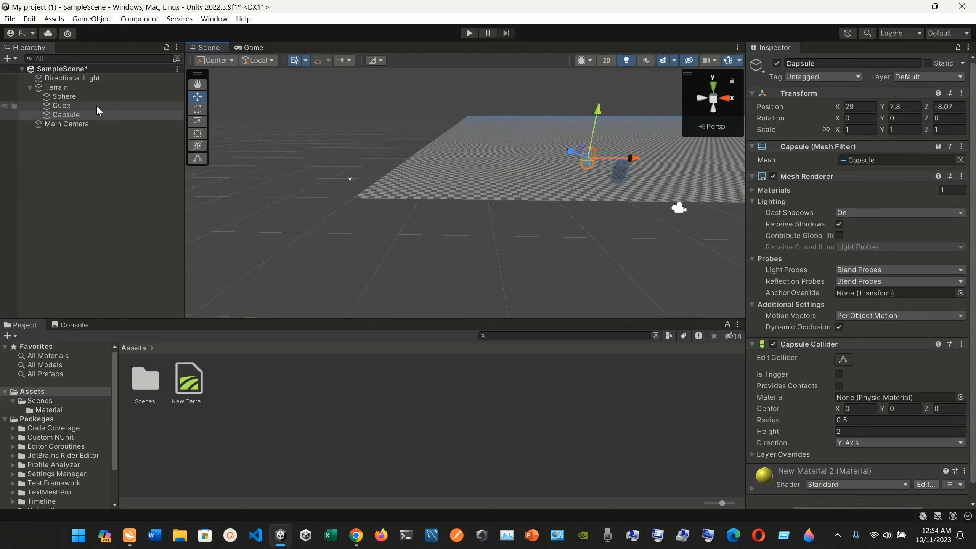
double_click(108, 115)
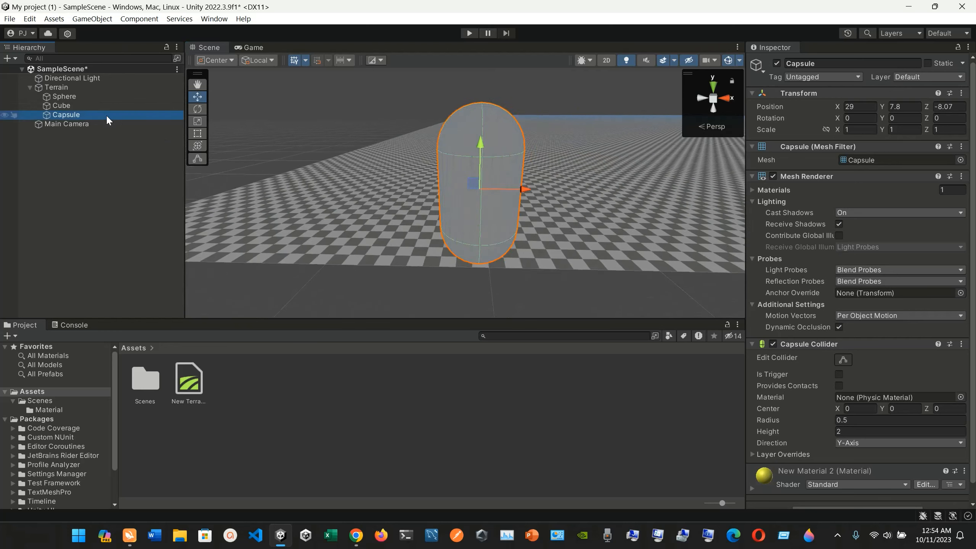
click(94, 106)
double_click(94, 105)
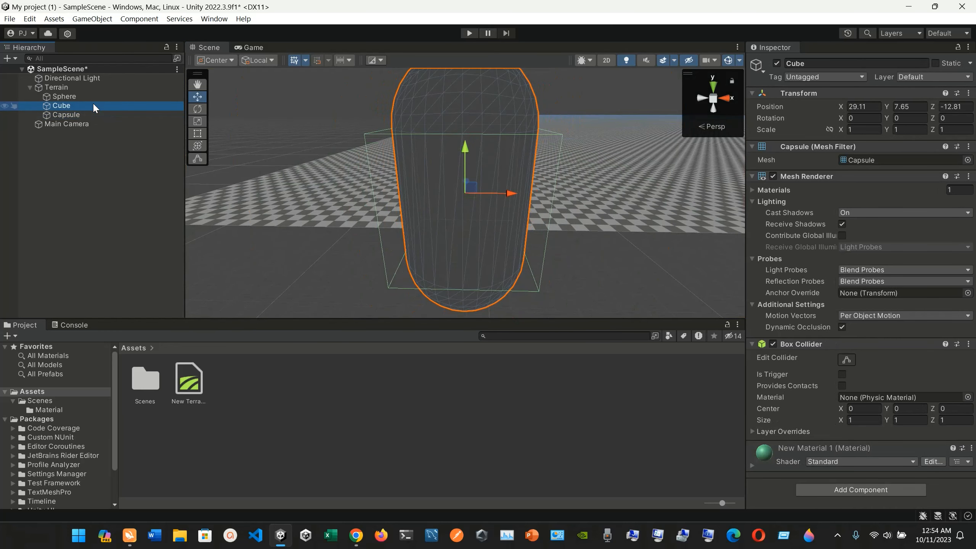
scroll(418, 213, down, 5)
scroll(417, 210, down, 3)
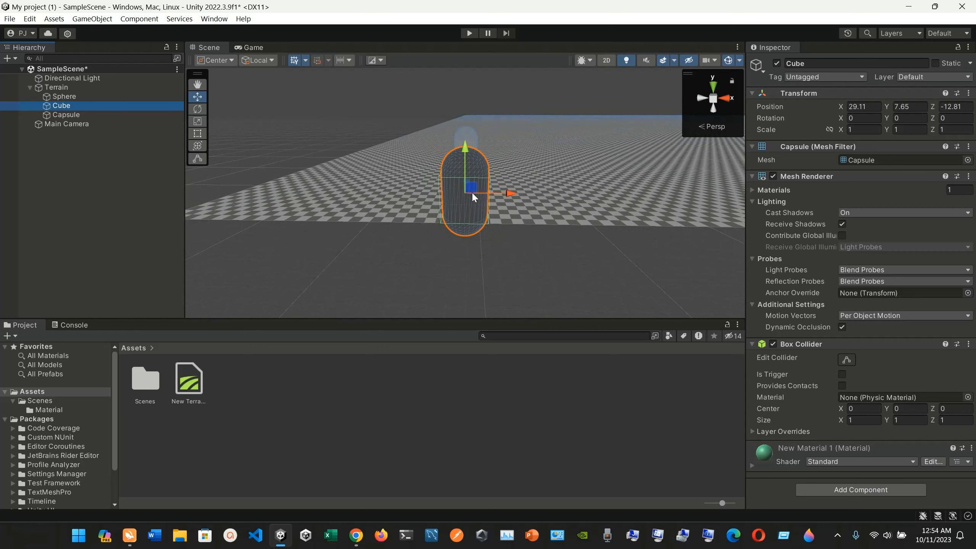
Set the Sphere's X position to 29
double_click(104, 115)
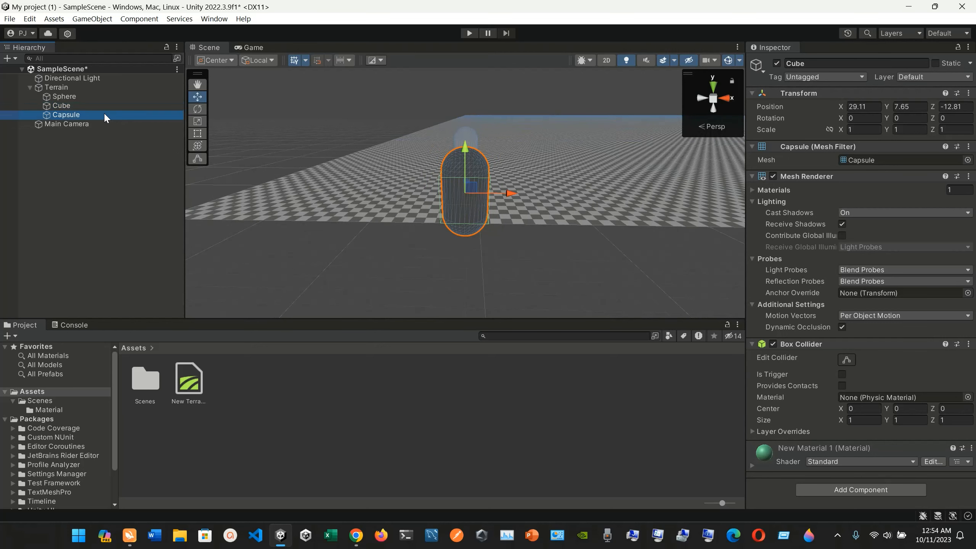
double_click(89, 96)
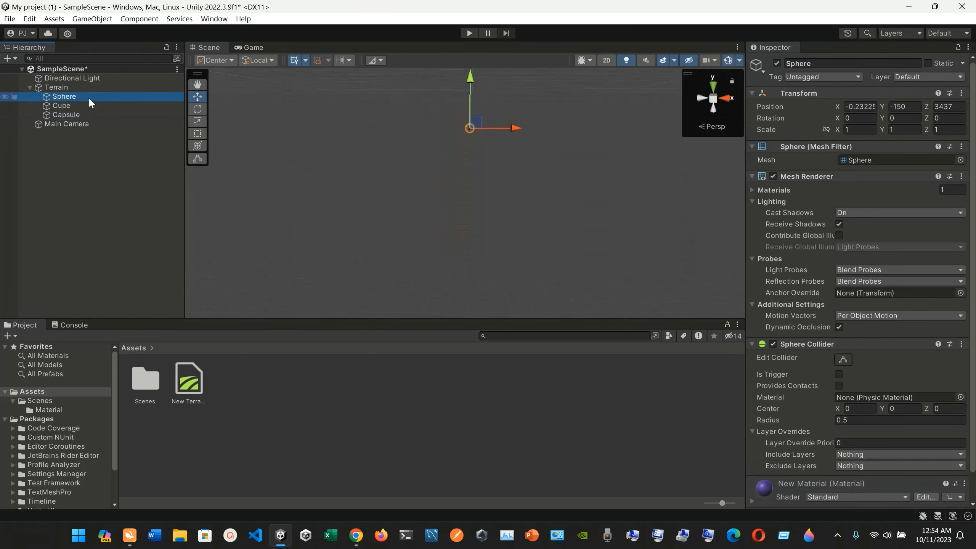
click(860, 106)
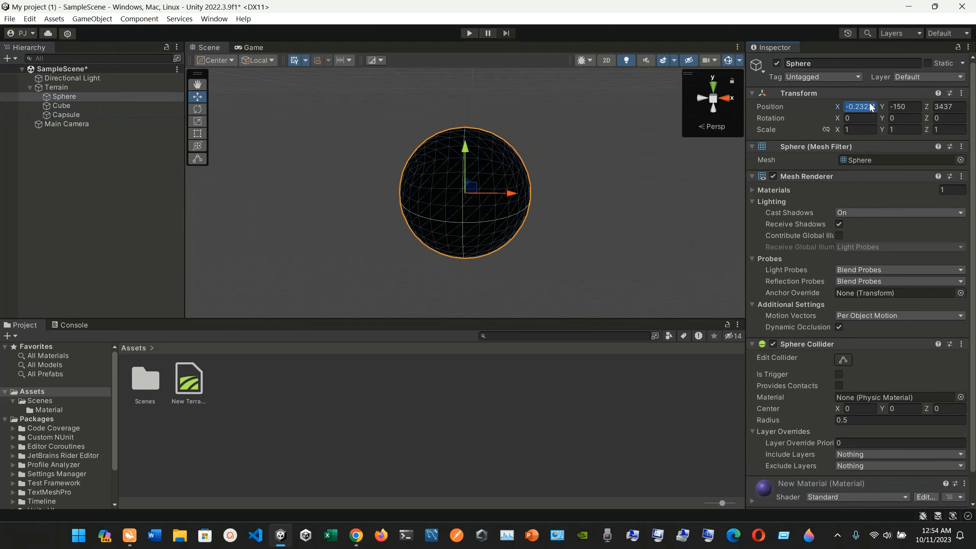
text(29)
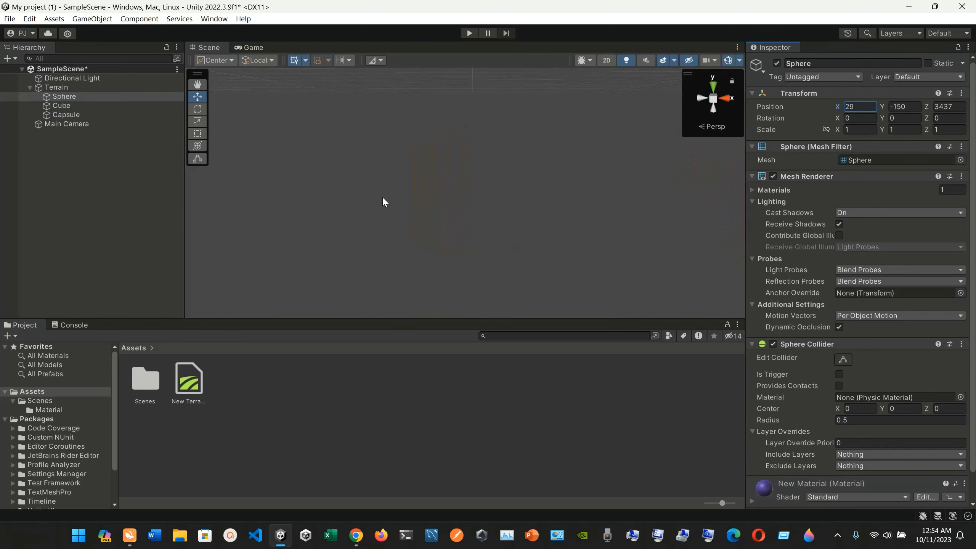
Frame the Main Camera and move it to about Y 2.53, Z -16.19
double_click(74, 124)
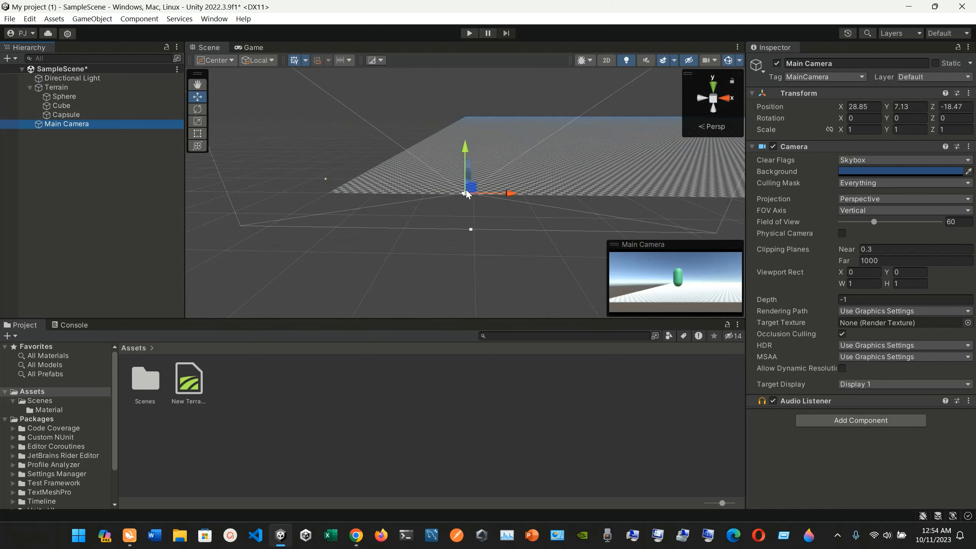
alt+drag(468, 194, 627, 179)
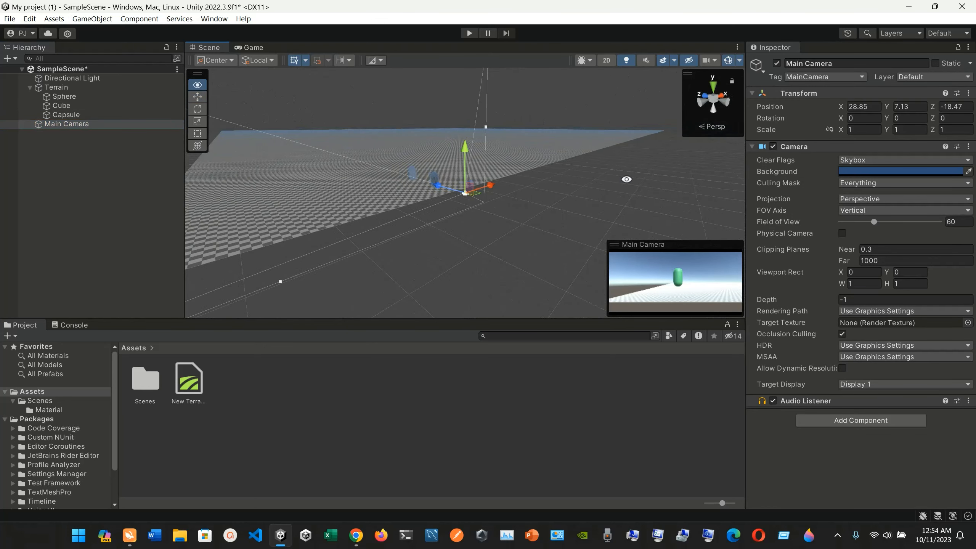
drag(472, 190, 458, 224)
Frame the Capsule and move it onto the terrain's edge at about X 29.29, Z -5.3
click(435, 179)
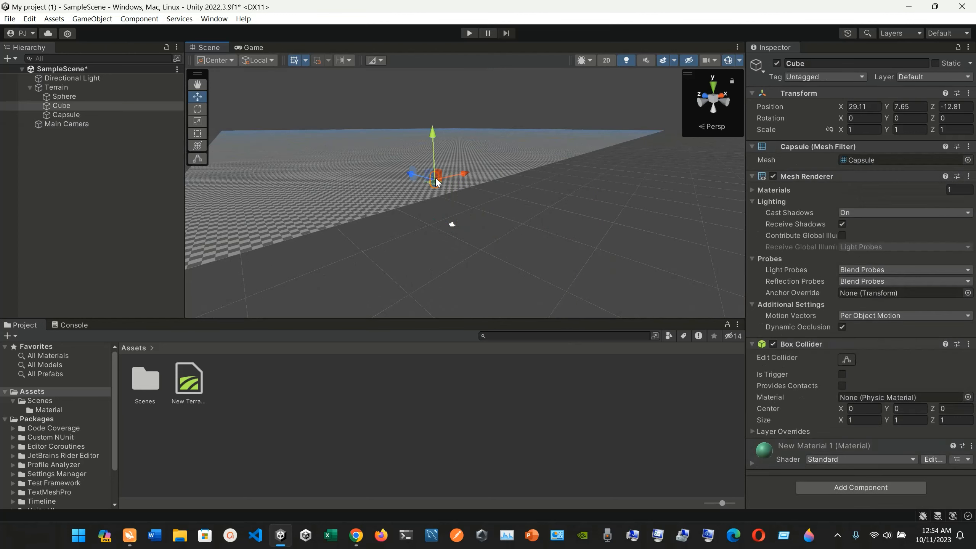
alt+drag(406, 189, 382, 207)
double_click(105, 115)
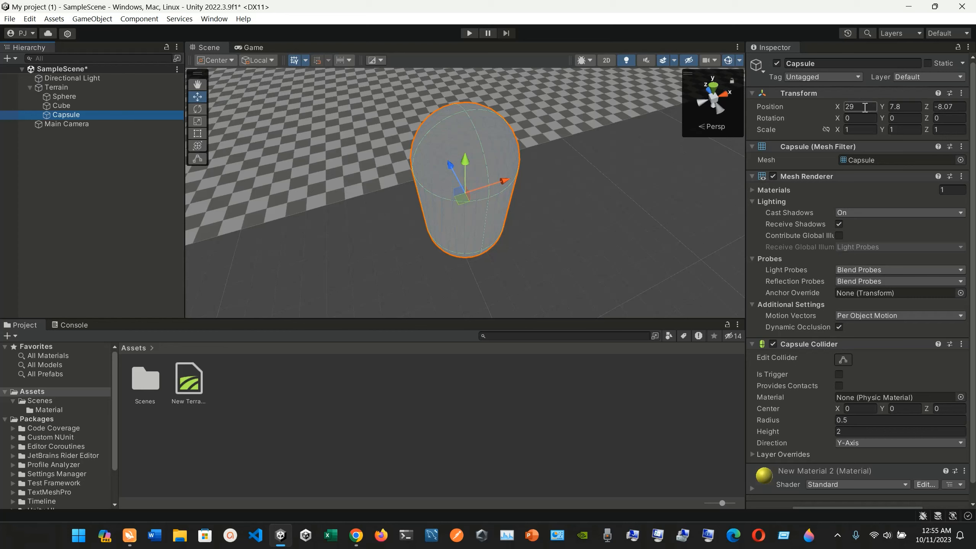
drag(462, 197, 421, 90)
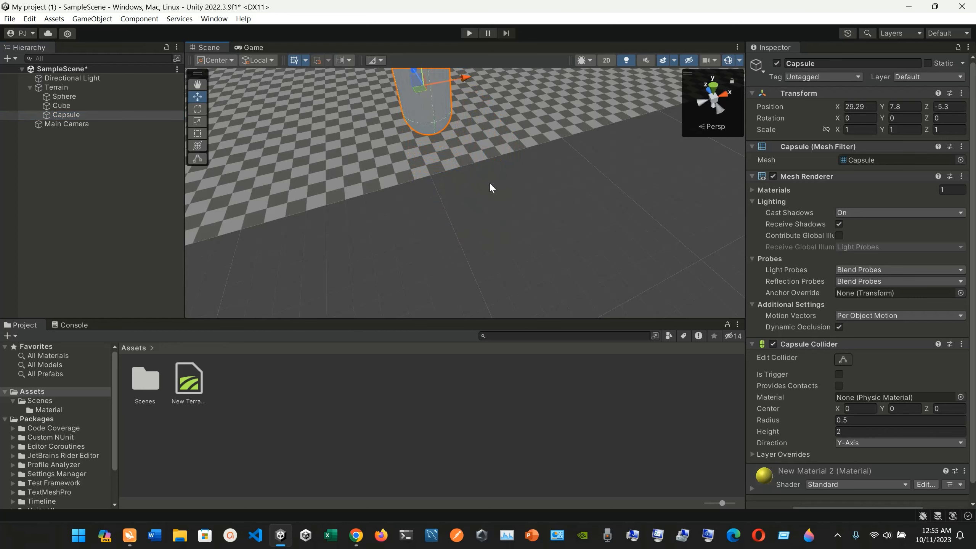
Move the Cube onto the terrain at about X 43.03, Z -0.33
scroll(489, 181, up, 2)
scroll(489, 181, down, 3)
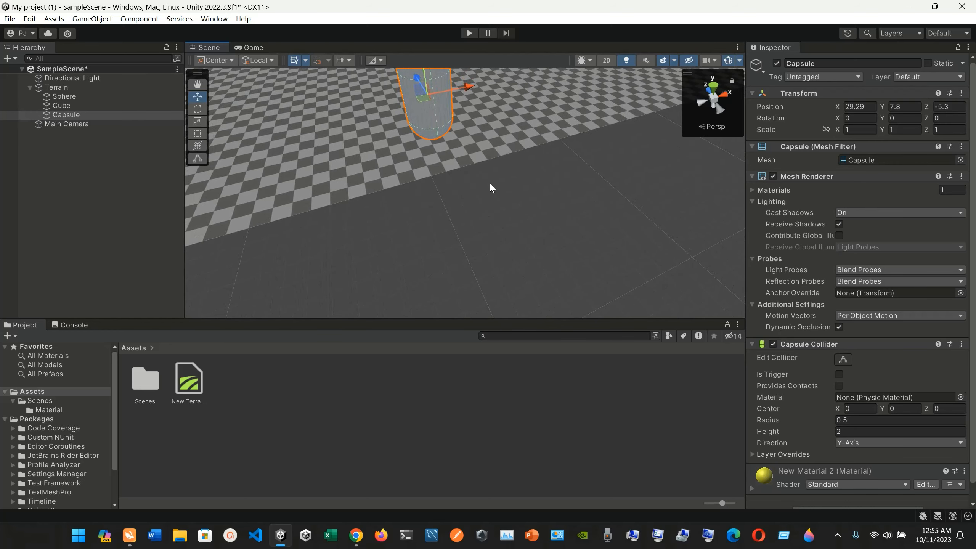
scroll(490, 185, up, 1)
scroll(490, 184, down, 3)
scroll(490, 184, down, 1)
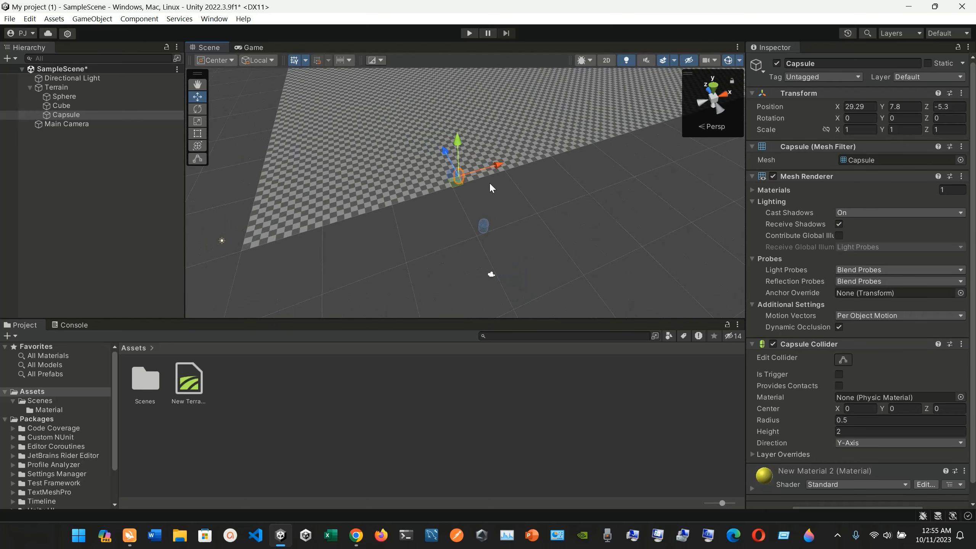
click(483, 229)
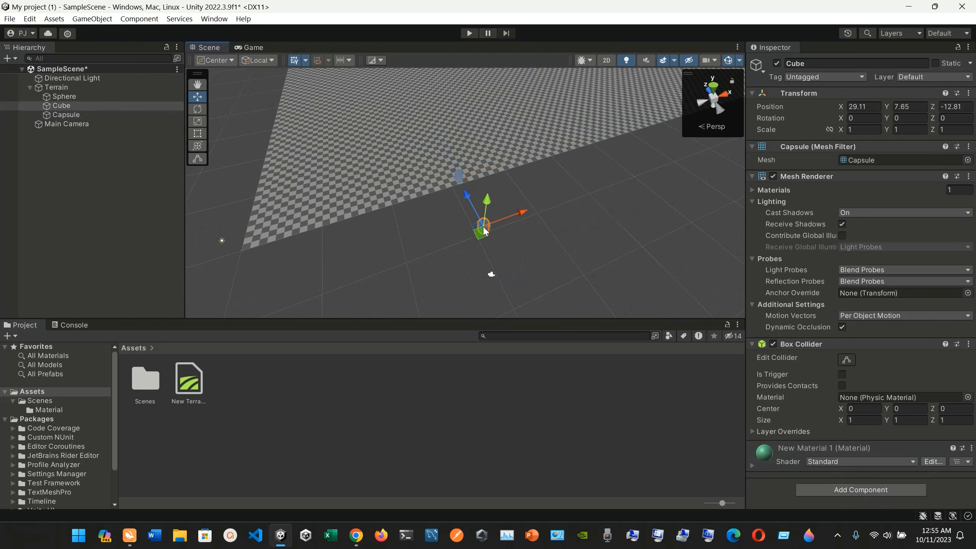
drag(484, 229, 530, 135)
Move the Capsule to about Y 11.64, Z 0 and frame it in the scene
click(462, 176)
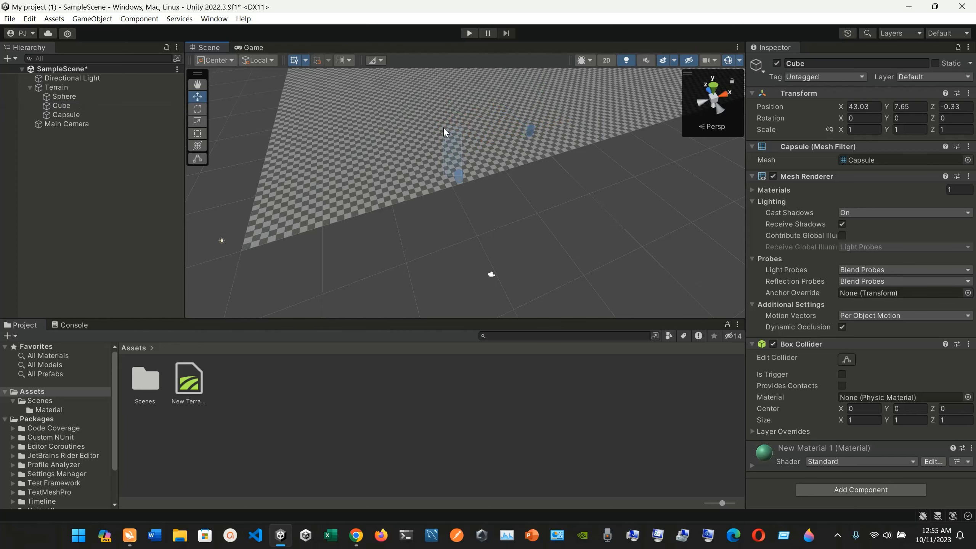
click(462, 176)
drag(462, 176, 442, 128)
key(f)
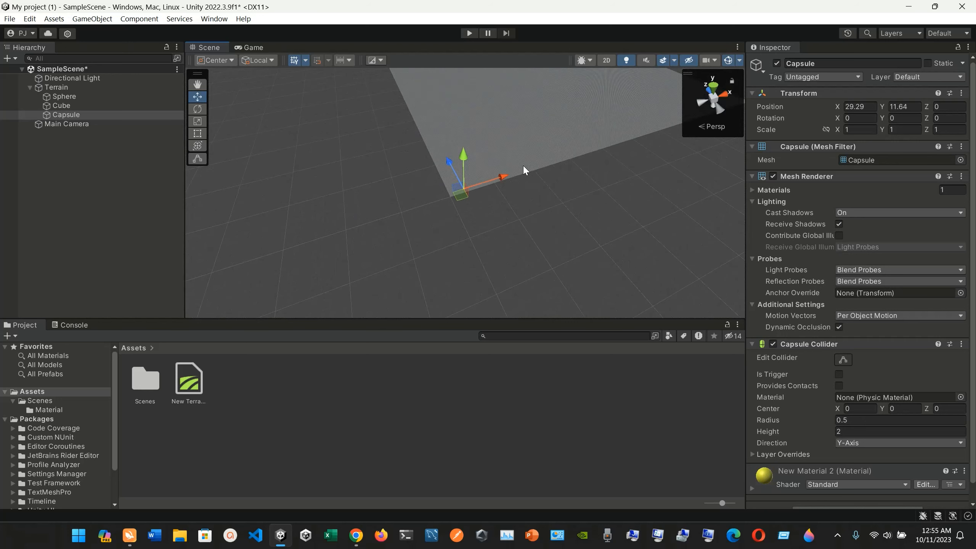
Set the Sphere's position to X 43 and Y 7 to match the Cube
double_click(119, 96)
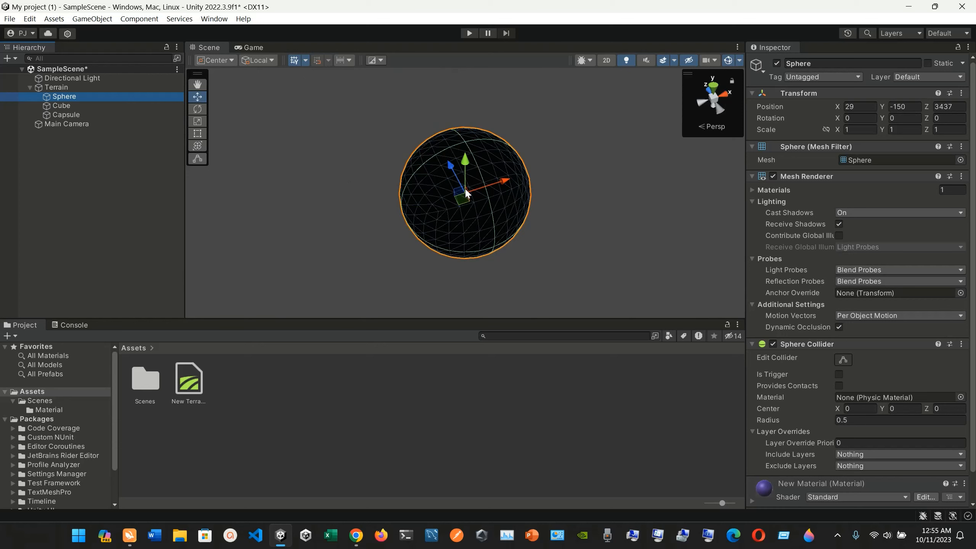
double_click(110, 107)
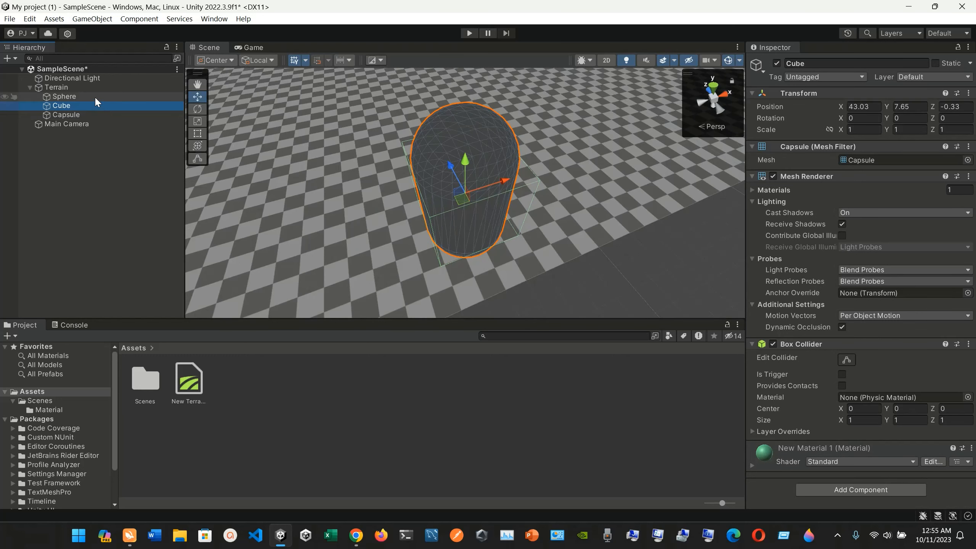
double_click(96, 99)
click(867, 110)
text(43)
click(905, 108)
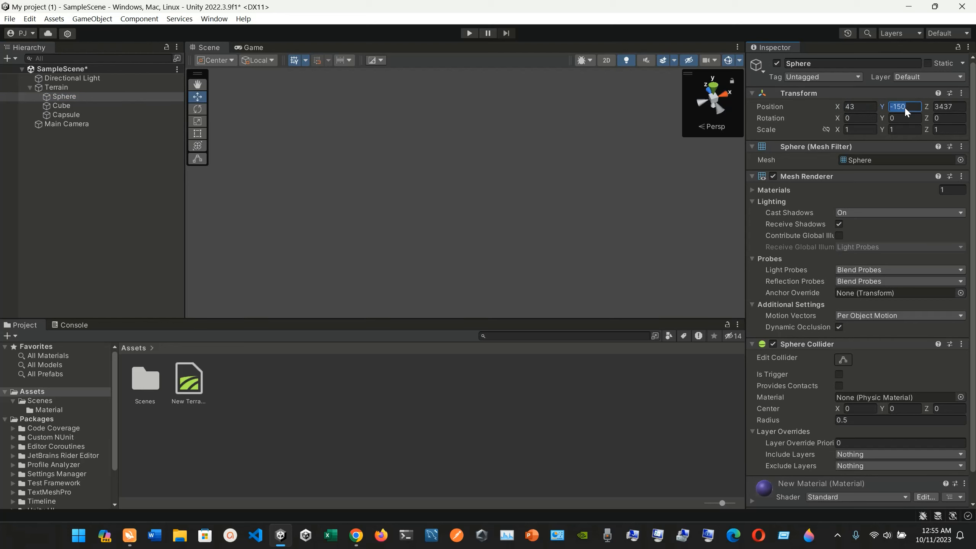
text(7)
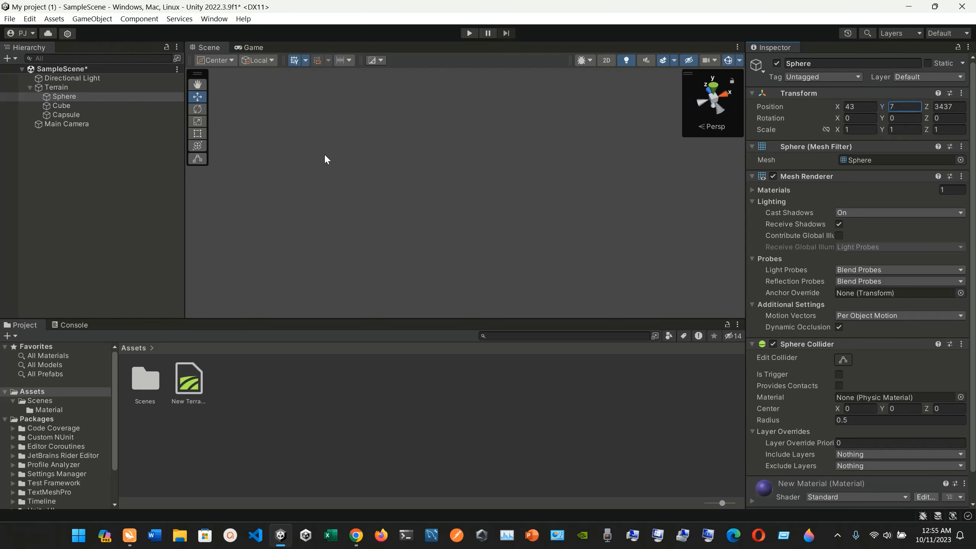
Compare the positions of the Main Camera and shapes, and set the Sphere's Z position to 0
double_click(84, 125)
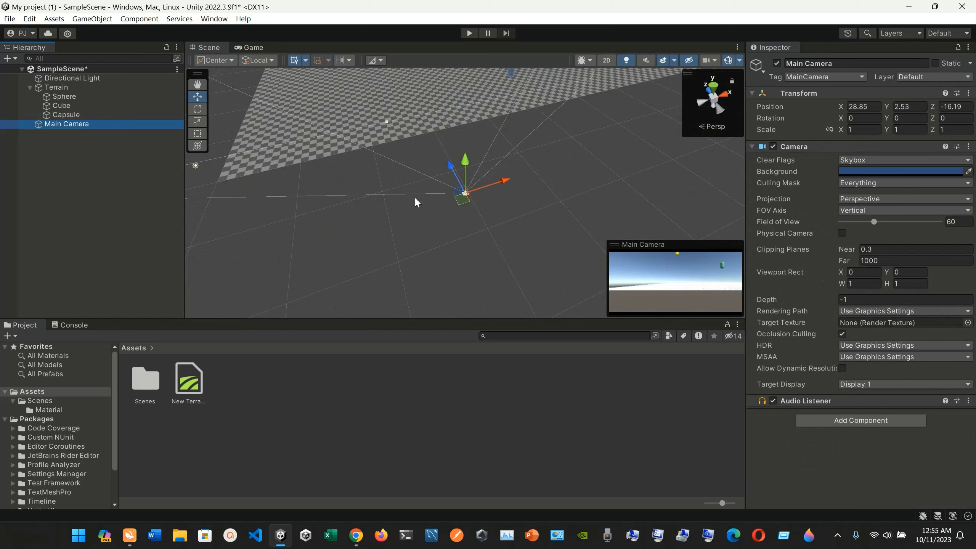
scroll(415, 198, down, 4)
scroll(425, 182, down, 5)
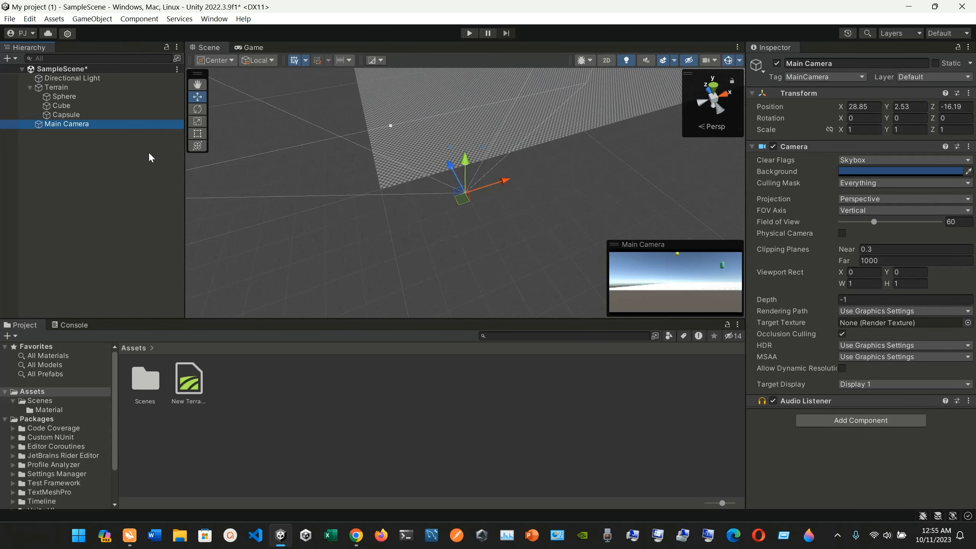
double_click(124, 96)
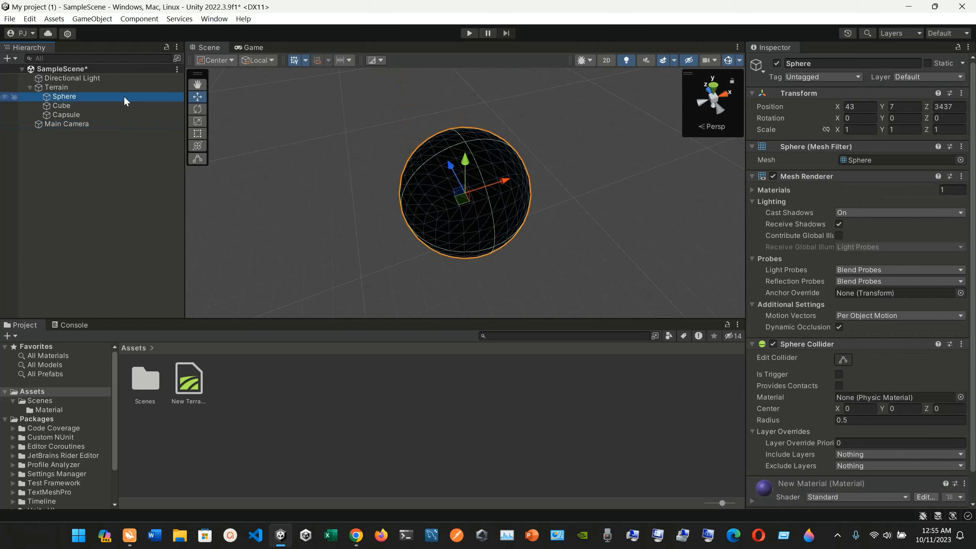
click(114, 105)
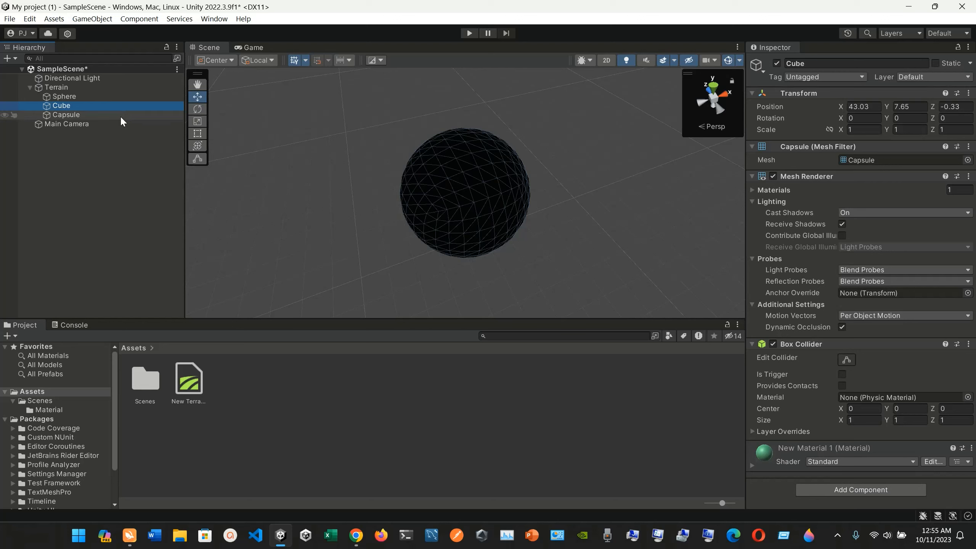
click(107, 115)
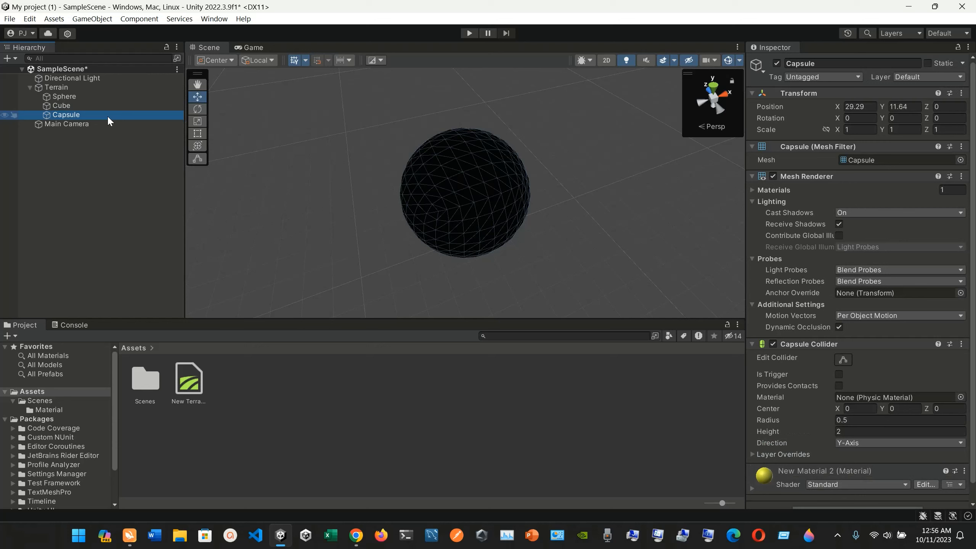
click(101, 99)
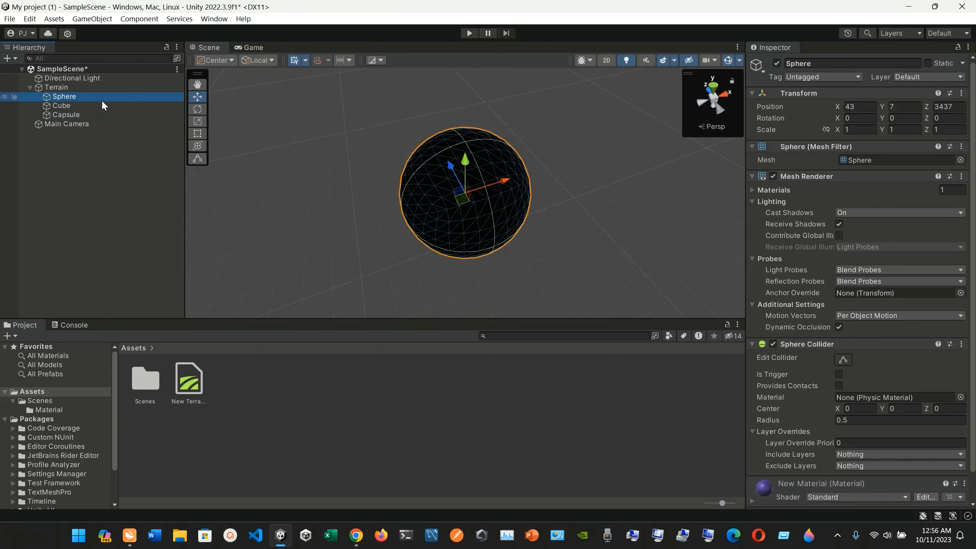
click(949, 106)
text(0)
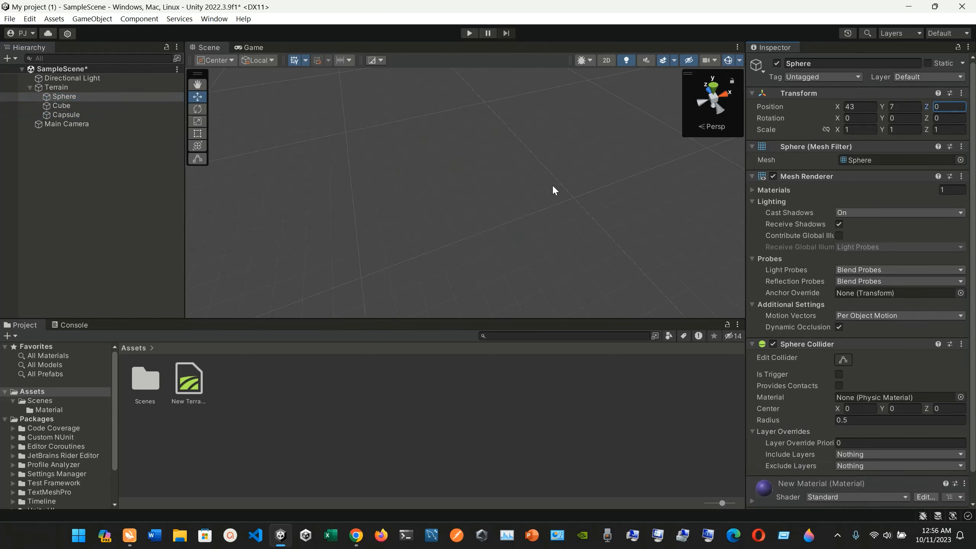
Move the Sphere beside the Cube to about X 42.108, Y 7.214 and check the result in the game view
double_click(104, 125)
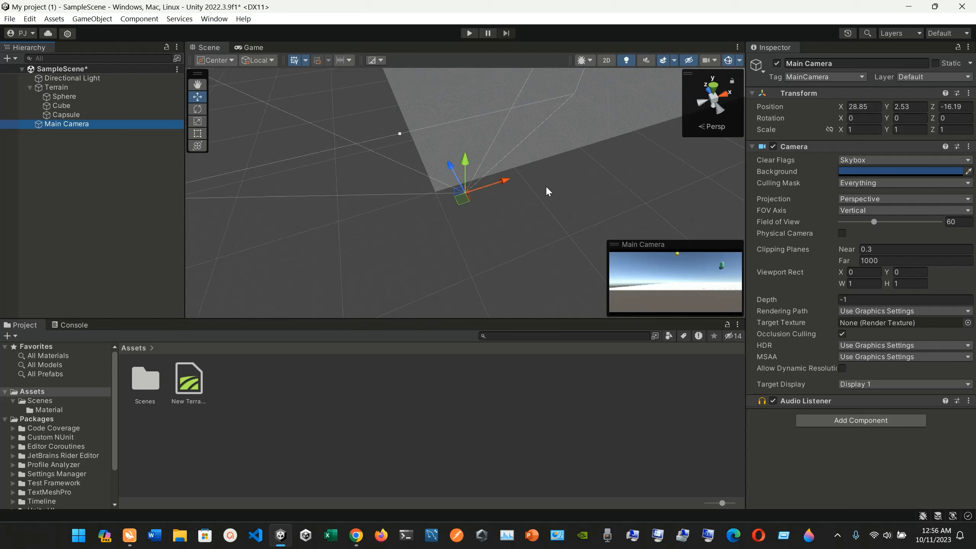
alt+drag(548, 192, 323, 113)
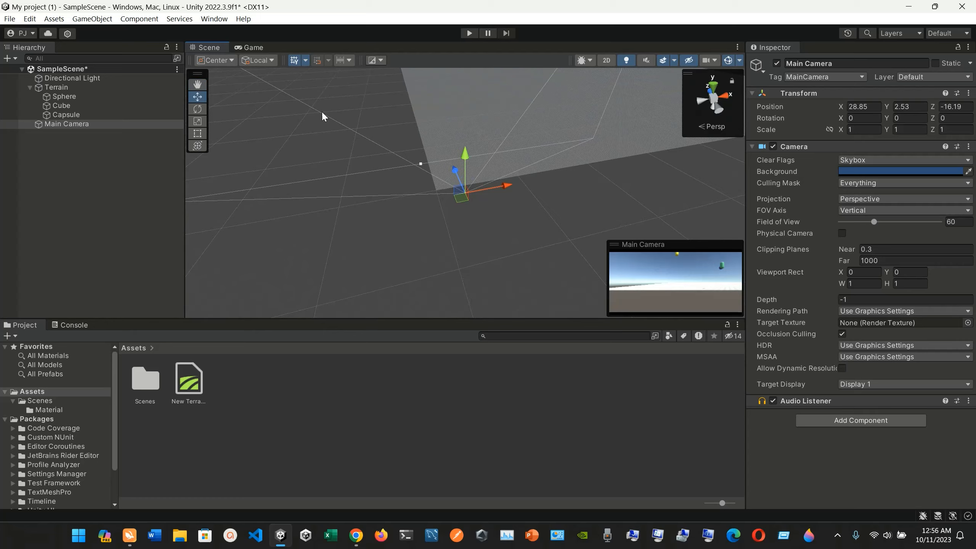
double_click(101, 96)
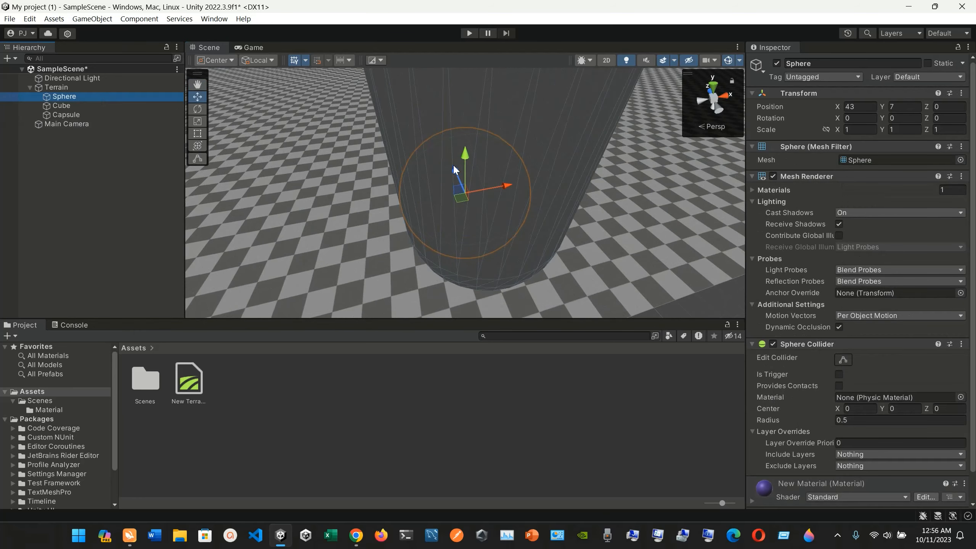
drag(465, 190, 331, 189)
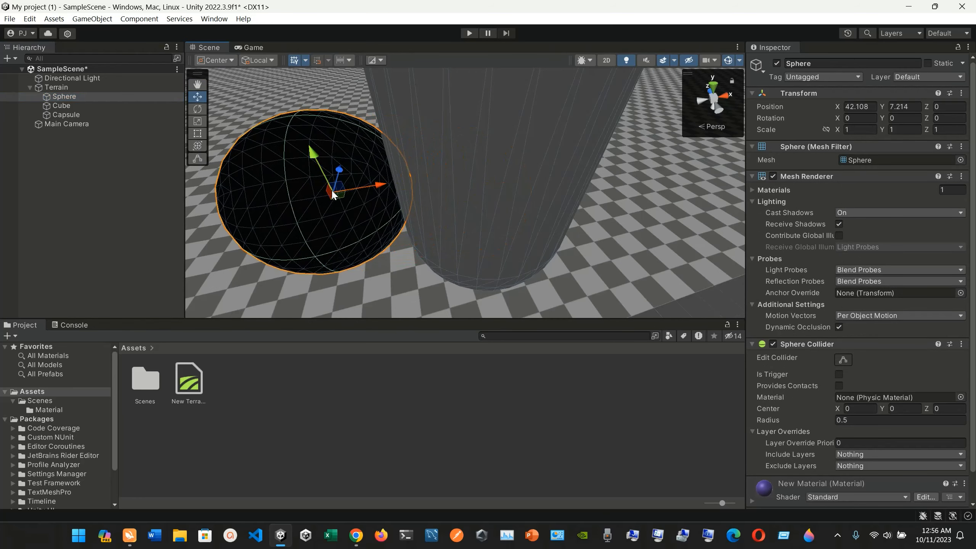
click(256, 50)
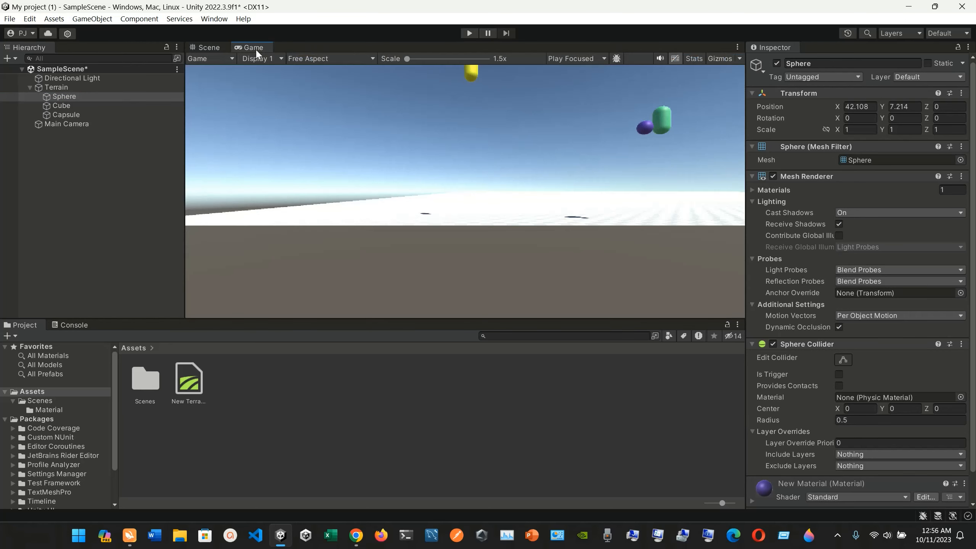
click(217, 48)
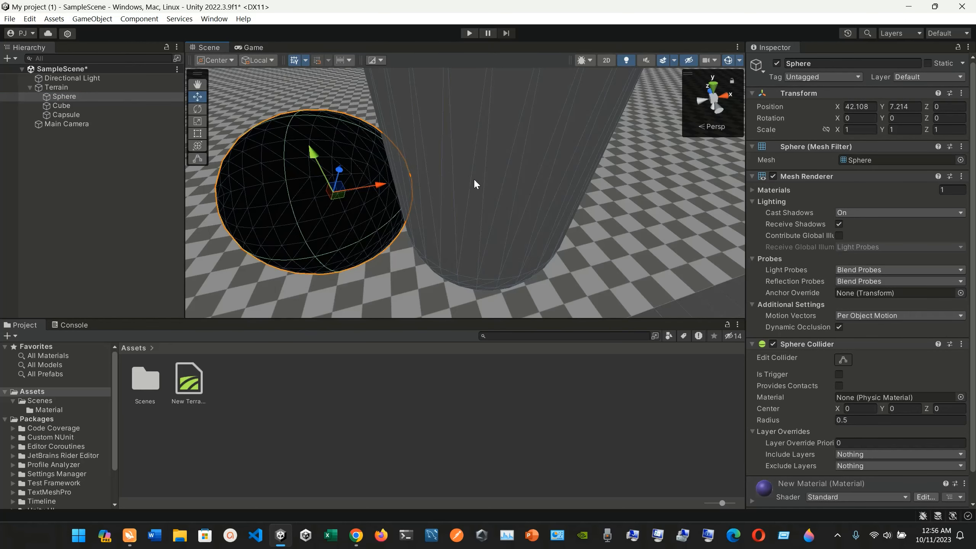
Move the Sphere farther from the Cube, to about X 38.98, Z 0.32
scroll(473, 182, down, 10)
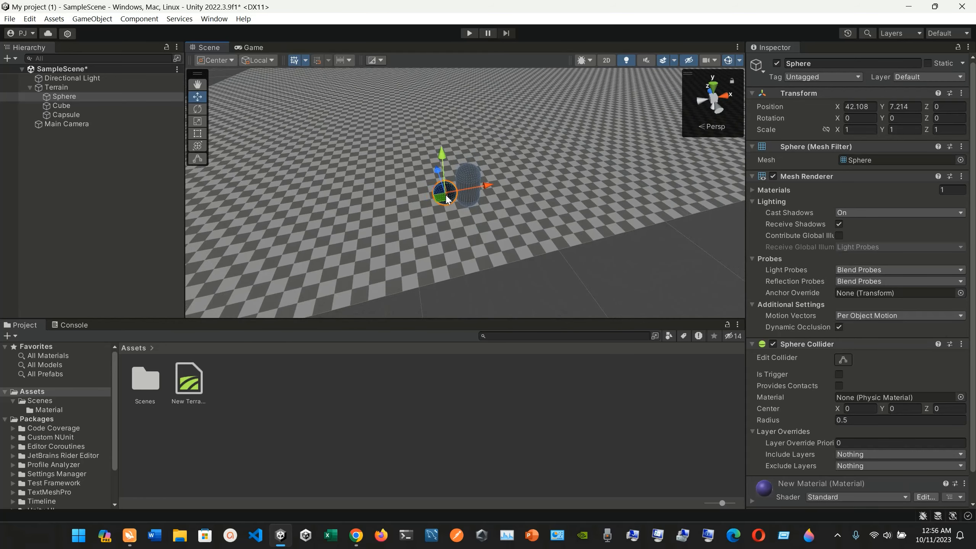
drag(447, 199, 365, 208)
scroll(481, 232, down, 2)
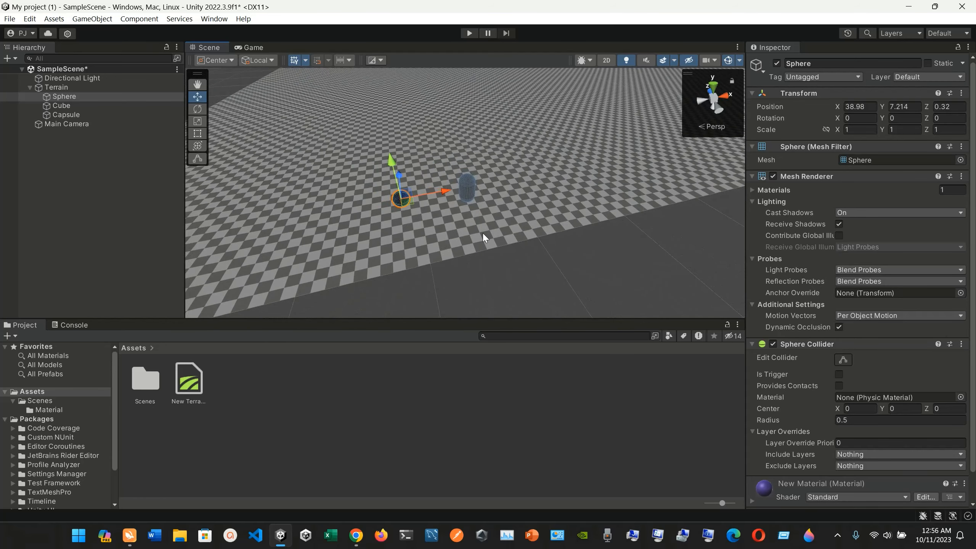
Move the Capsule toward the terrain's near edge, to about X 33.49, Z -5.01
scroll(482, 235, down, 3)
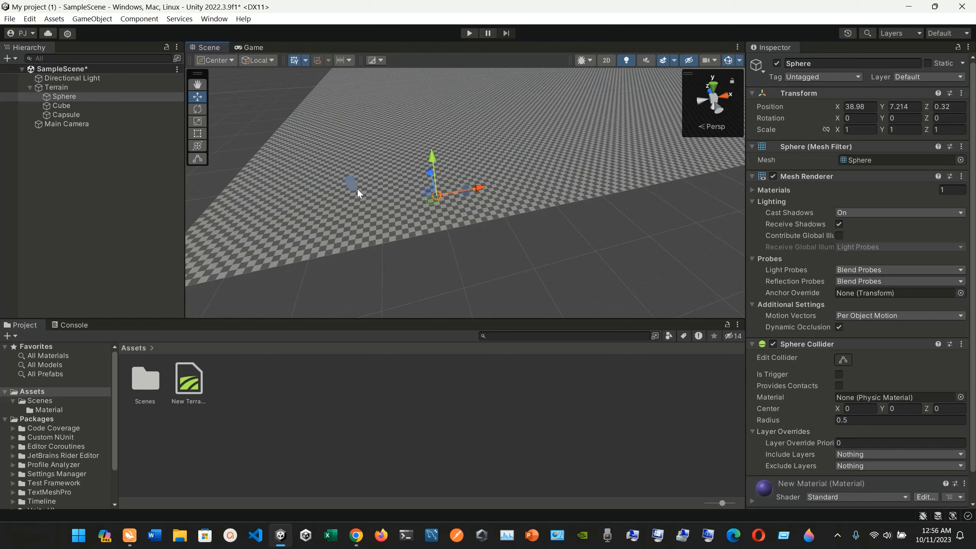
click(352, 184)
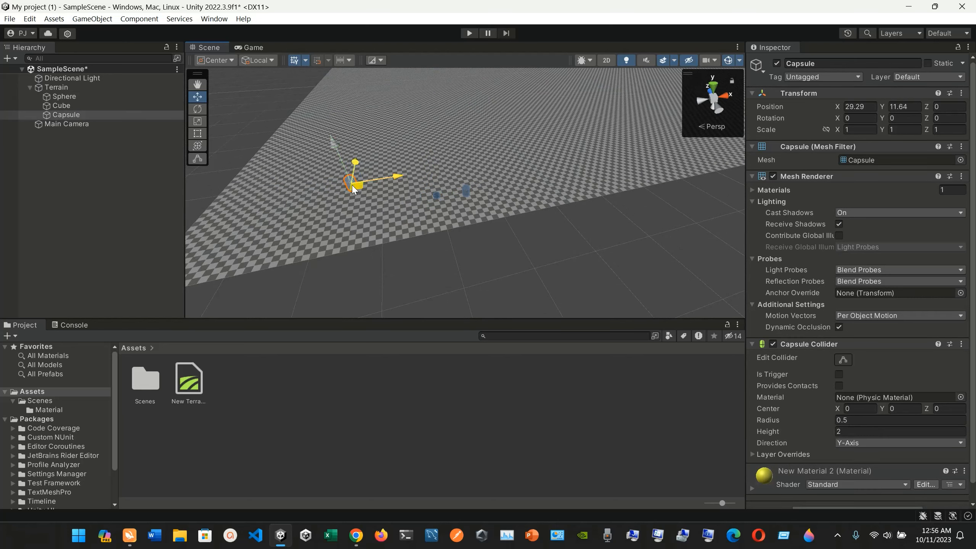
drag(353, 189, 386, 204)
scroll(489, 233, up, 4)
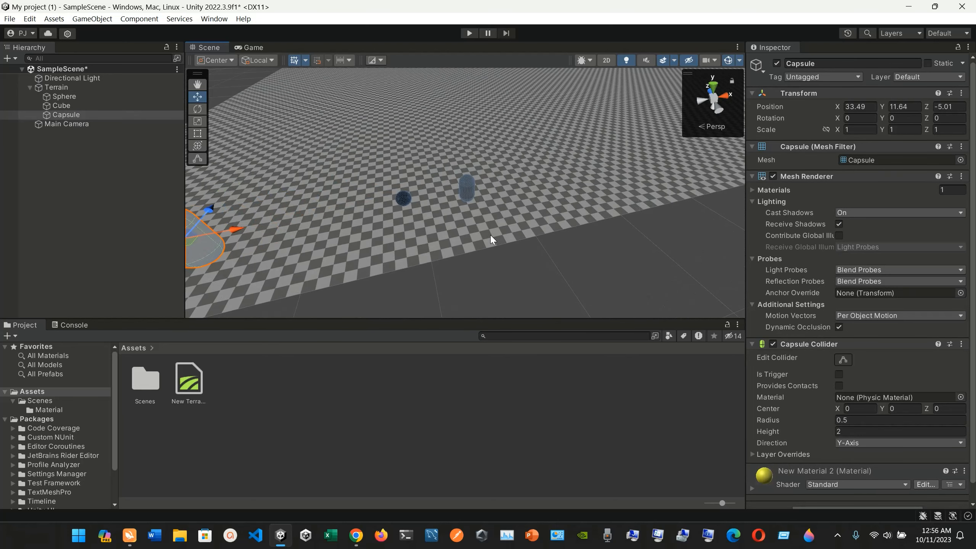
Move the Main Camera to about X 37.77, Y 8.76 and check the framing of the shapes in the game view
double_click(82, 123)
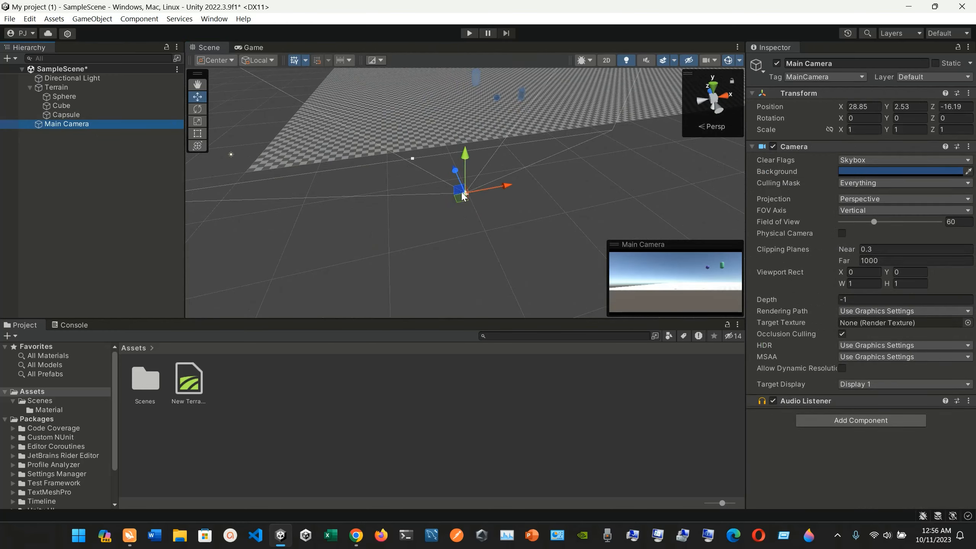
drag(462, 195, 549, 132)
scroll(486, 218, up, 1)
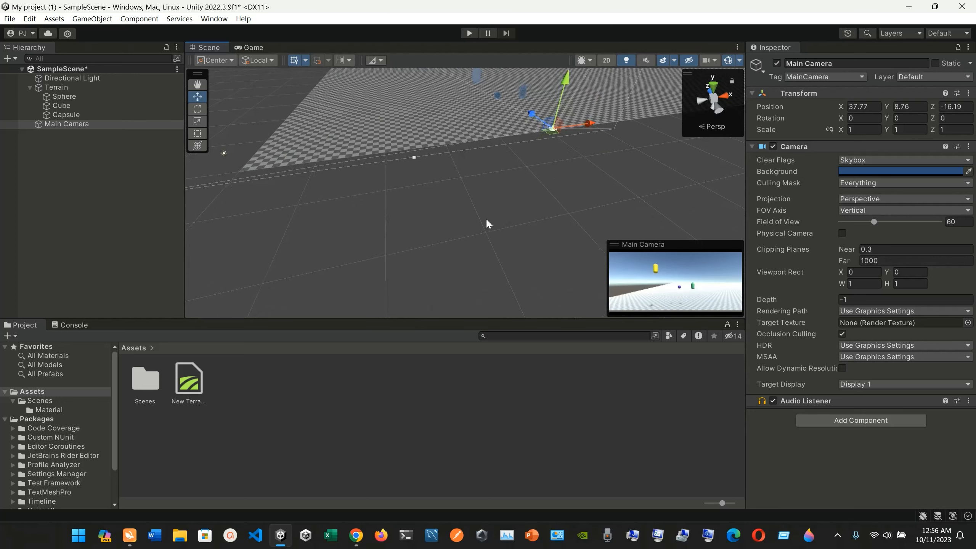
scroll(485, 218, up, 3)
drag(539, 176, 533, 129)
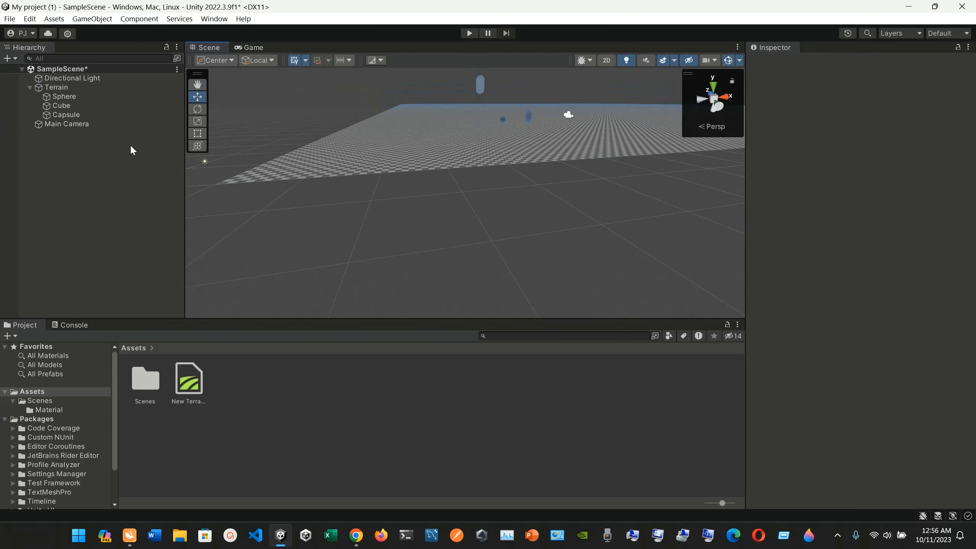
double_click(112, 124)
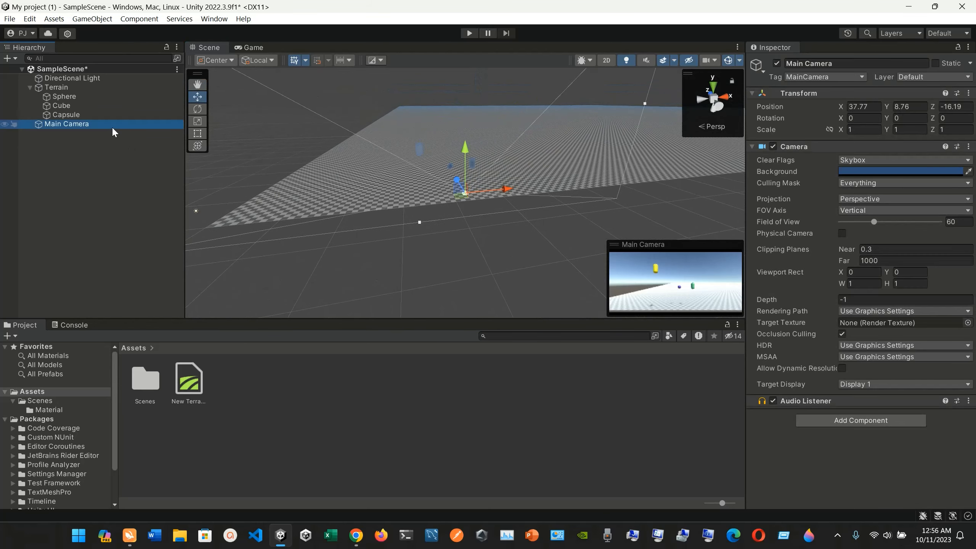
click(255, 45)
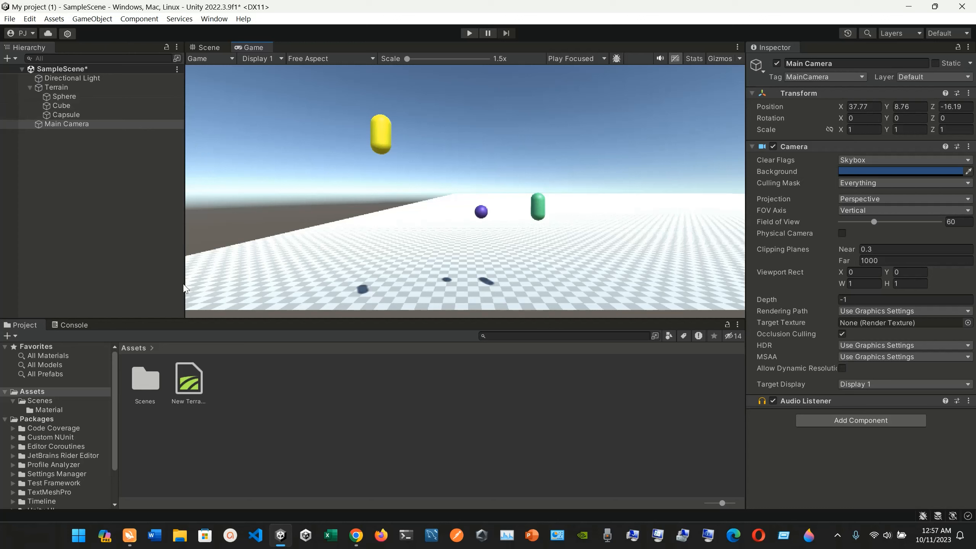
Switch to Chrome and read the Unity Manual's Importing assets page, from the project subfolders to the Project window example
click(352, 541)
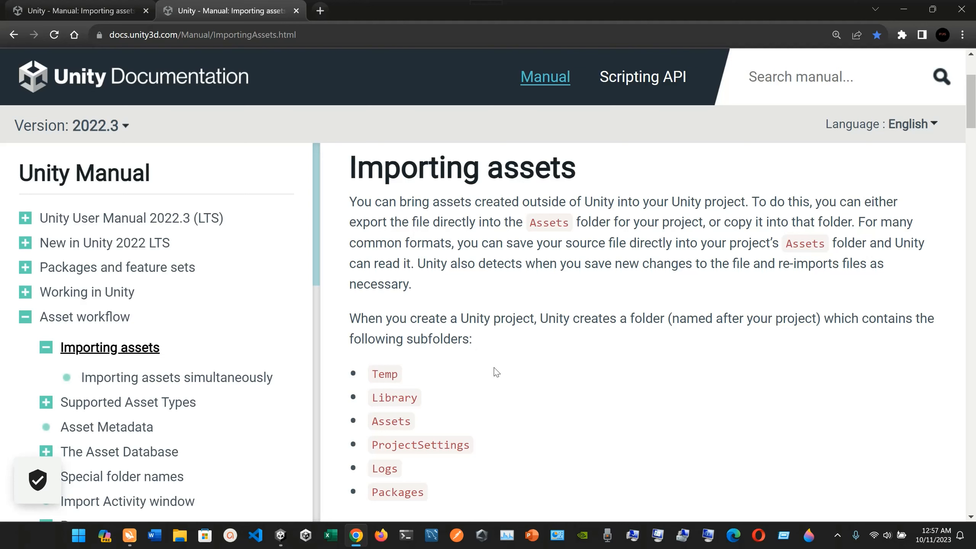
scroll(496, 372, down, 1)
scroll(702, 290, down, 1)
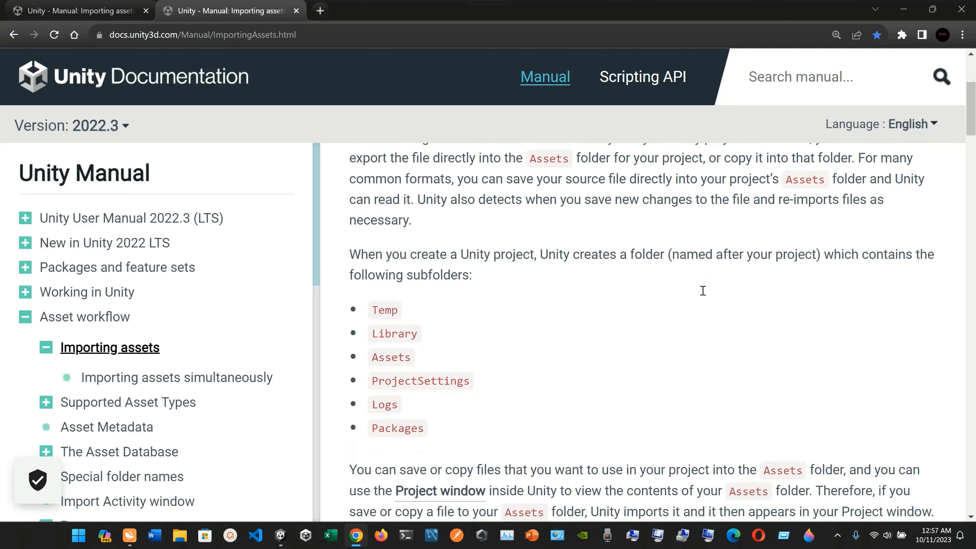
scroll(381, 304, down, 2)
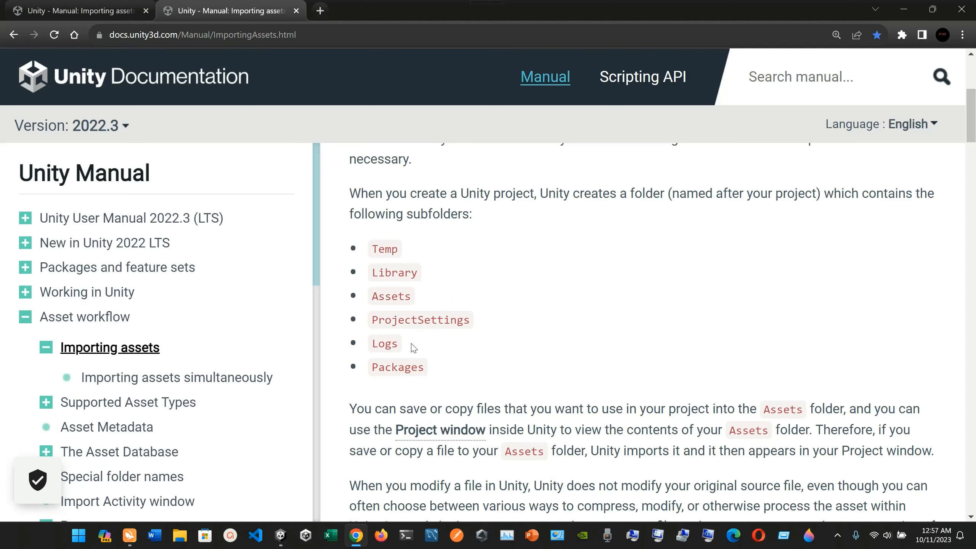
scroll(407, 367, down, 10)
scroll(407, 367, down, 2)
scroll(407, 366, up, 1)
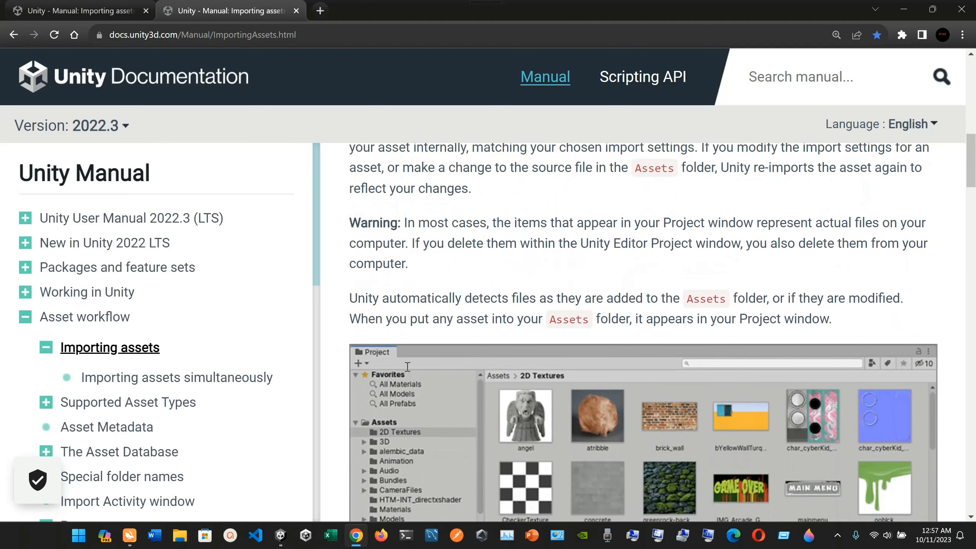
scroll(392, 246, down, 2)
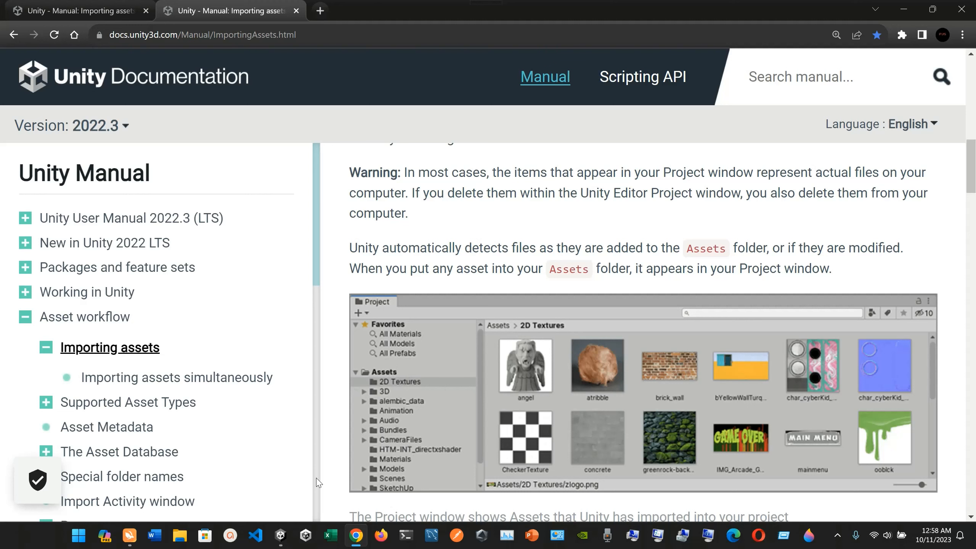
Switch back to Unity and create a folder named 2D Textures in the Assets folder
click(180, 535)
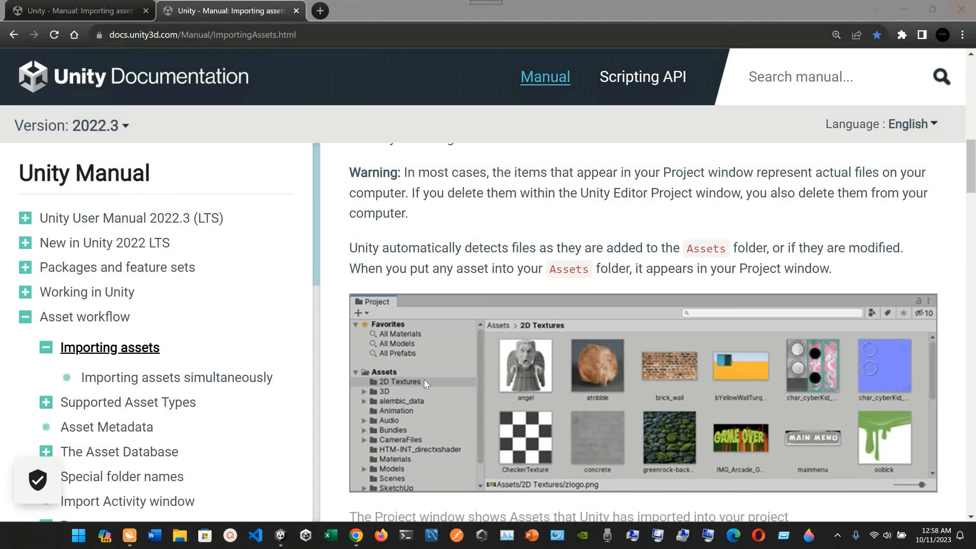
click(281, 535)
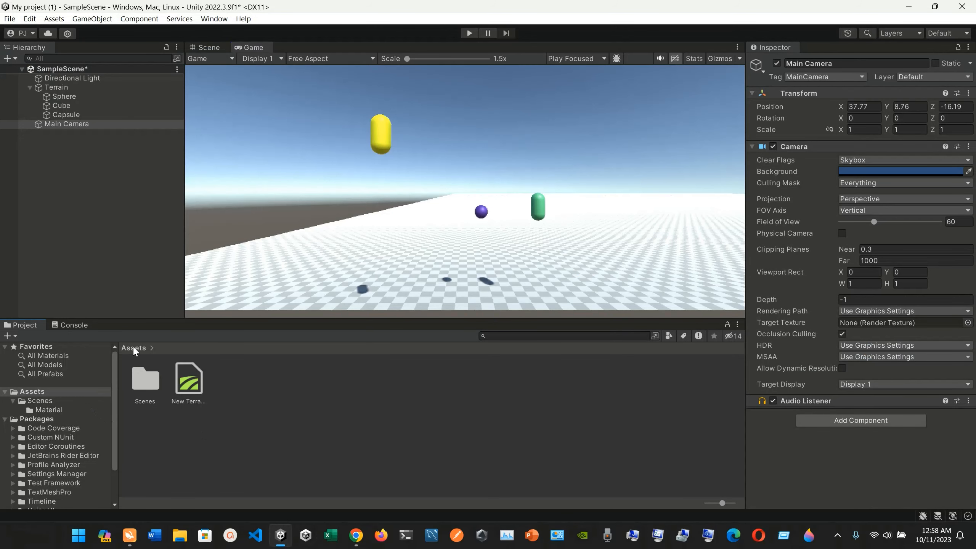
click(240, 375)
right_click(246, 389)
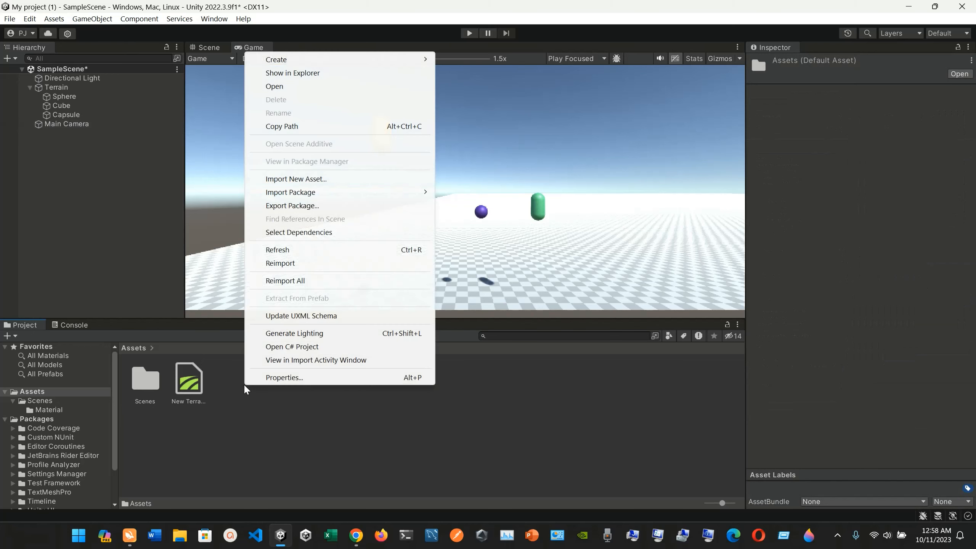
mouse_move(364, 61)
click(510, 28)
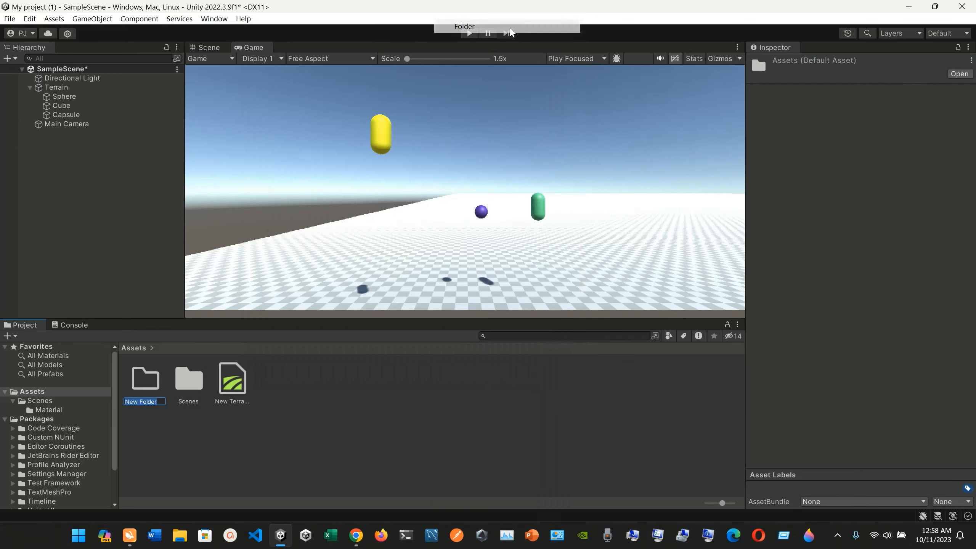
text(2D)
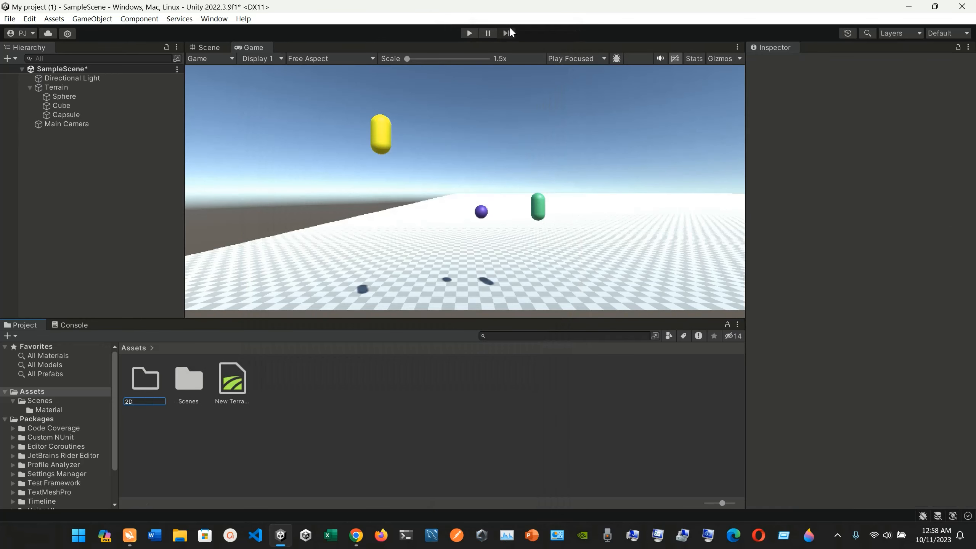
text( Textures)
key(Return)
Move the Main Camera in the scene to about X 35.25, Y 9.24
click(209, 49)
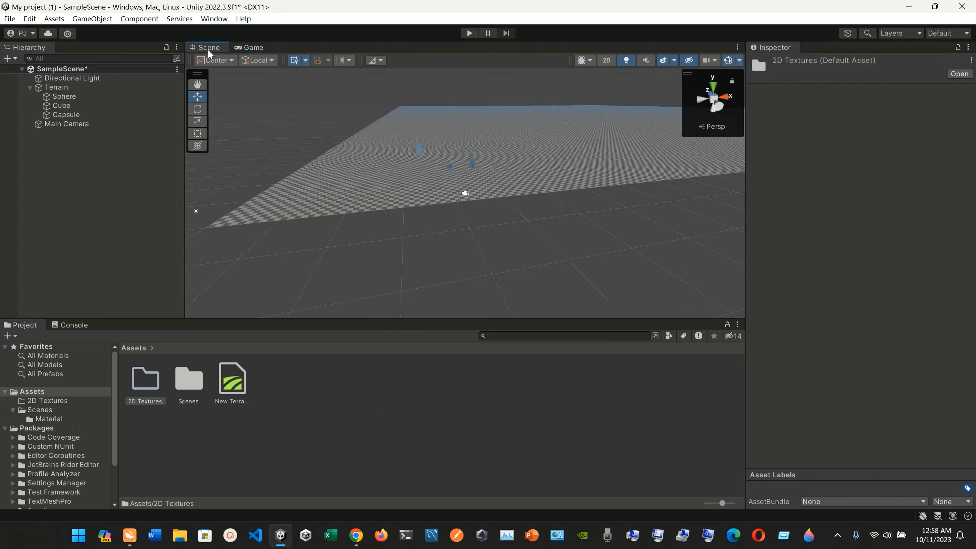
scroll(483, 187, up, 3)
click(465, 195)
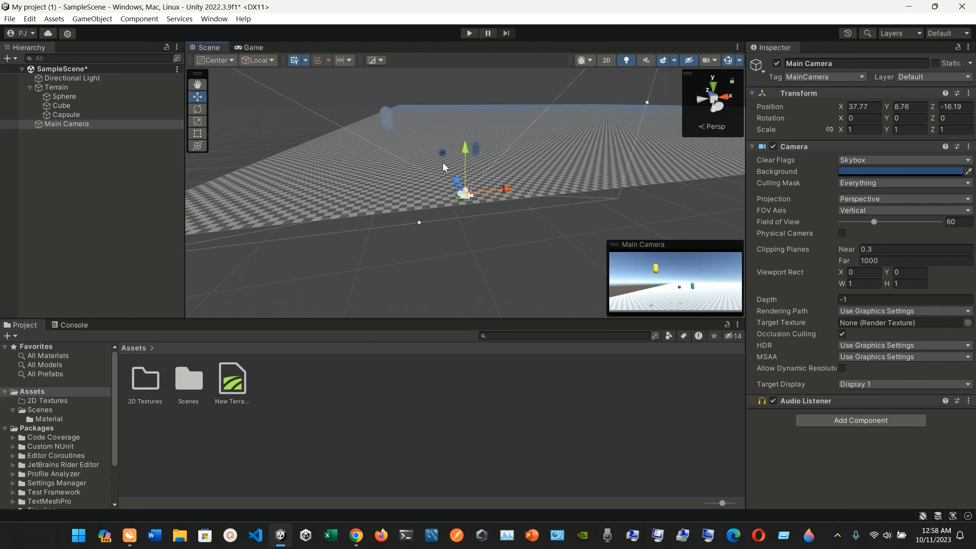
drag(467, 193, 412, 190)
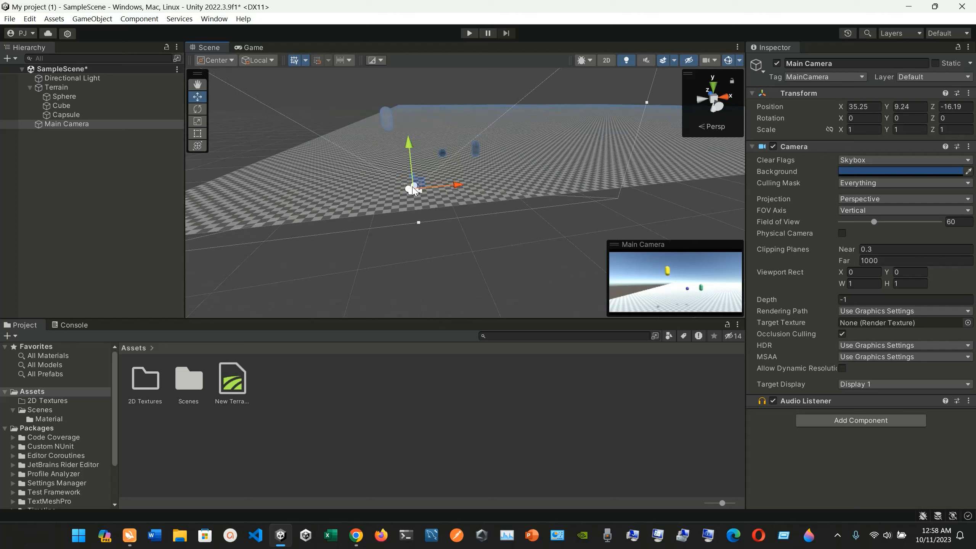
Examine the Main Camera and shapes from the top, back, left and right orientations, and select the Cube
click(713, 86)
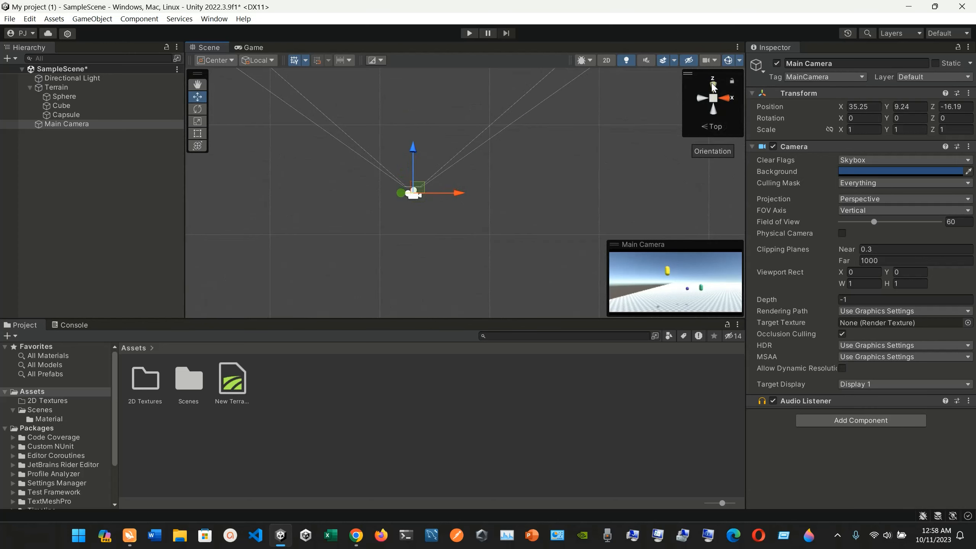
click(712, 110)
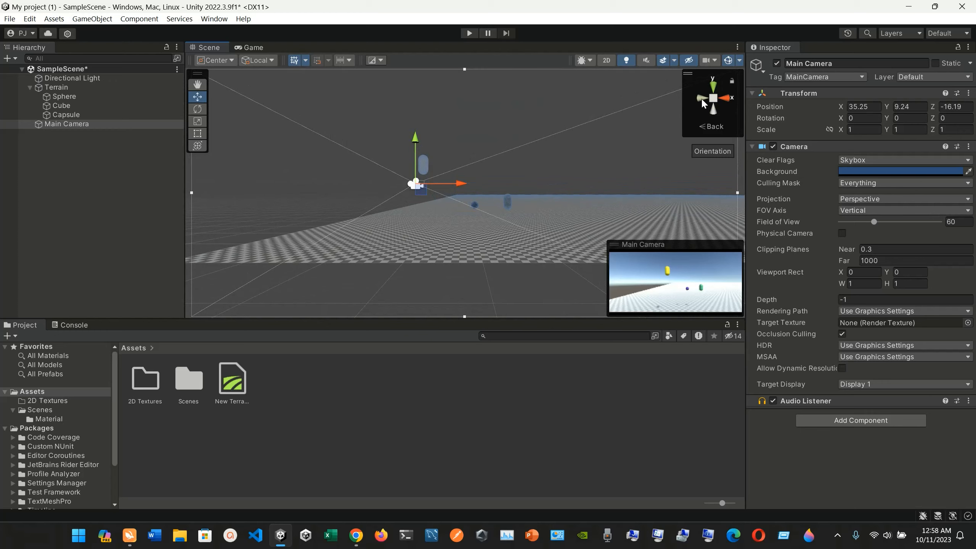
click(702, 99)
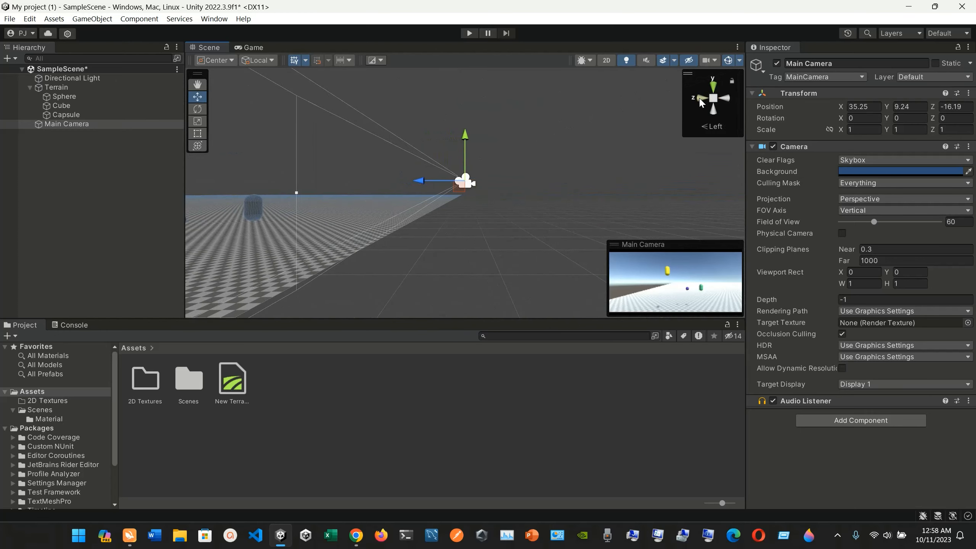
click(700, 101)
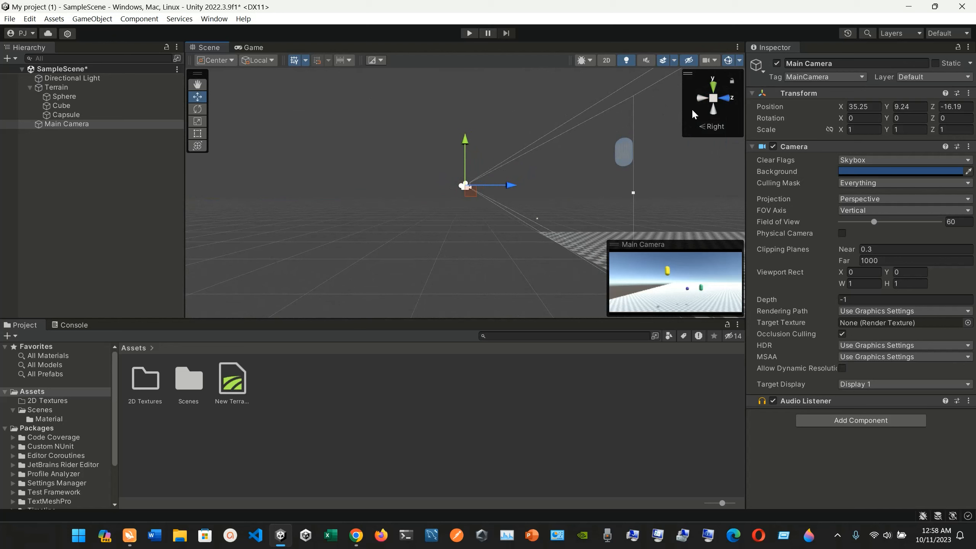
alt+drag(598, 162, 540, 164)
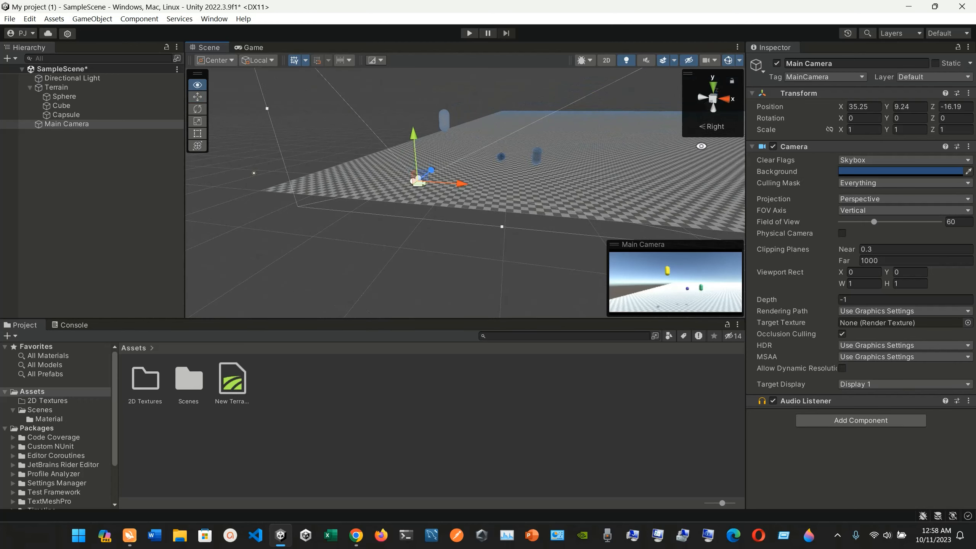
click(538, 158)
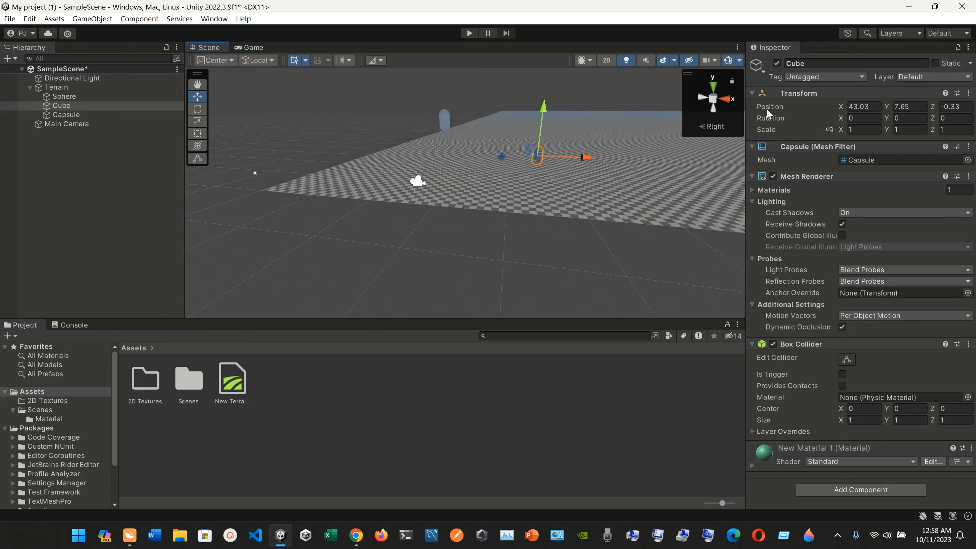
Compare the Transform values of the Cube and the Sphere
click(854, 118)
click(899, 120)
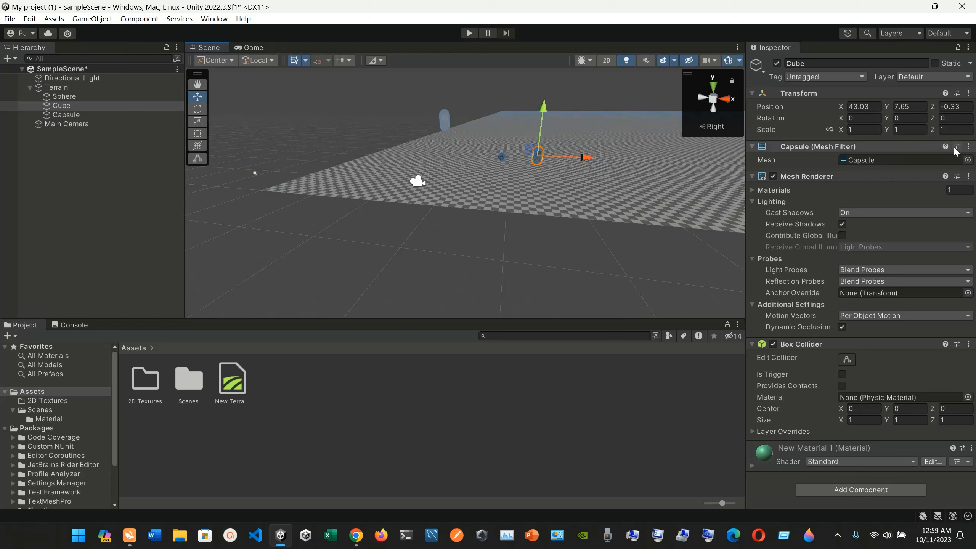
click(501, 157)
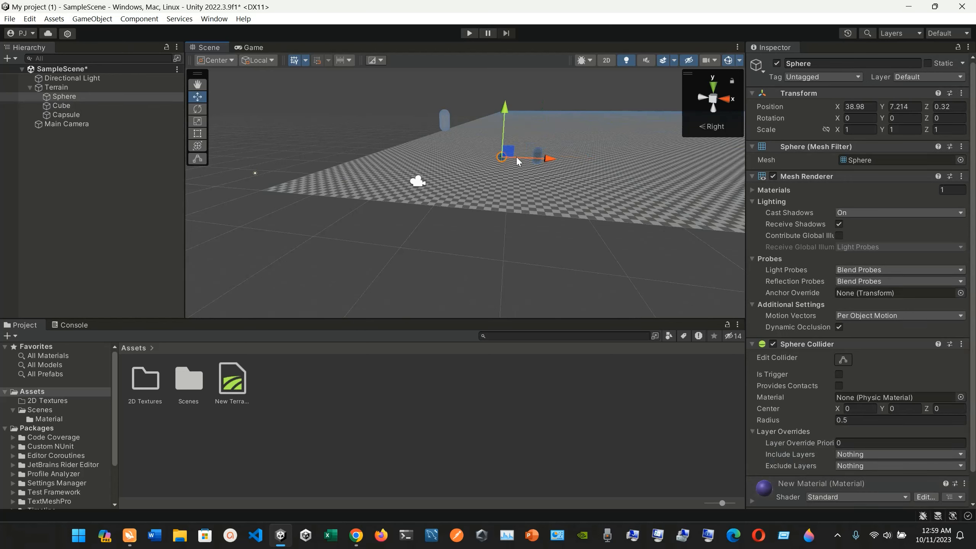
click(538, 156)
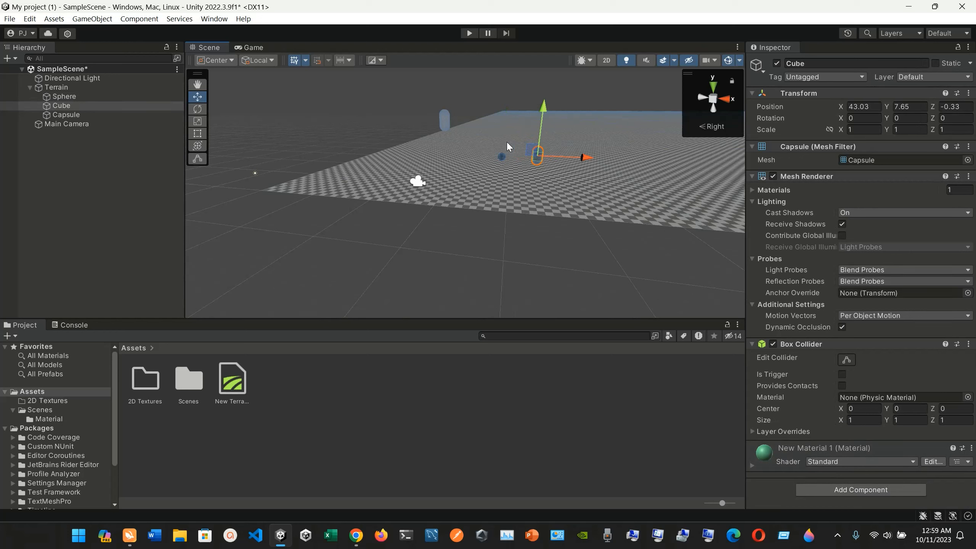
click(501, 157)
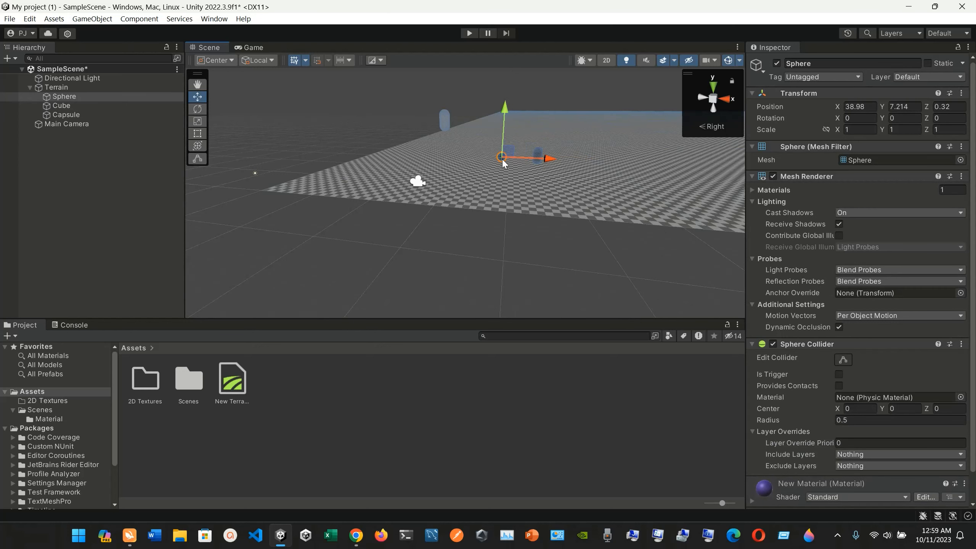
Set the Capsule's Y position to 7.12 and check its placement in the Game view
click(443, 122)
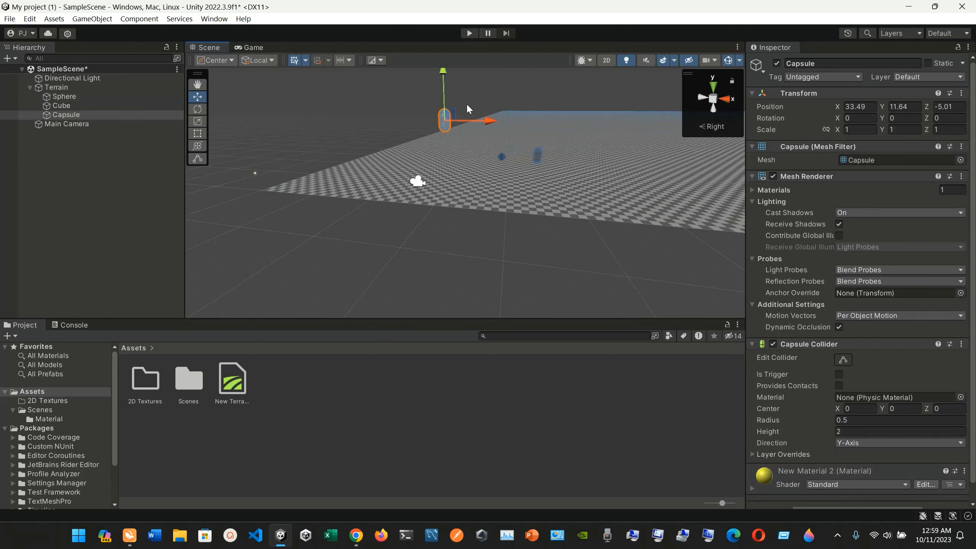
click(913, 108)
text(7)
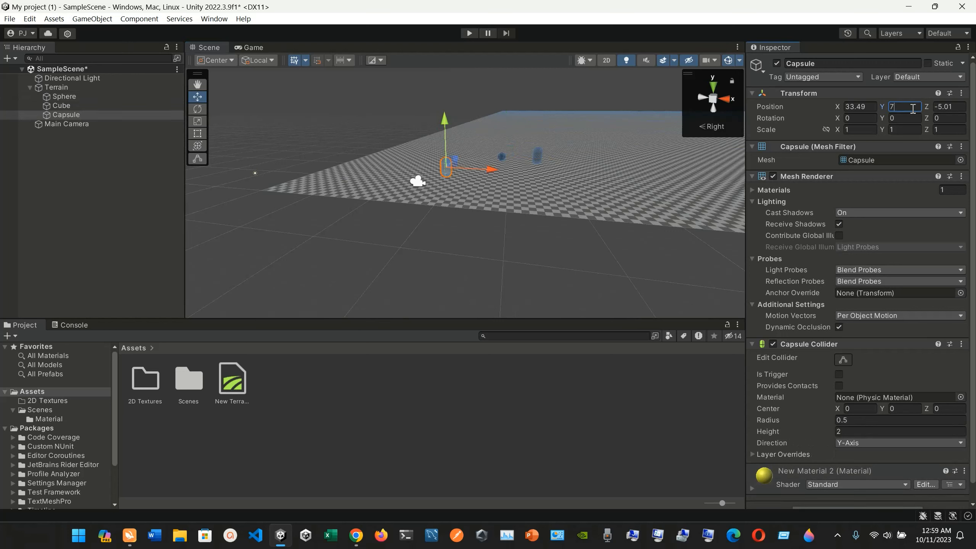
text(.12)
click(609, 218)
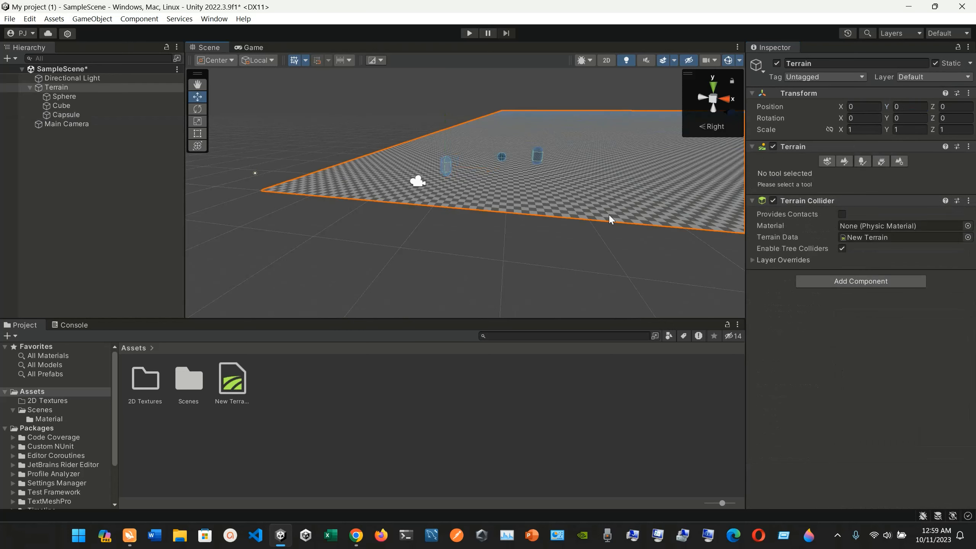
click(254, 48)
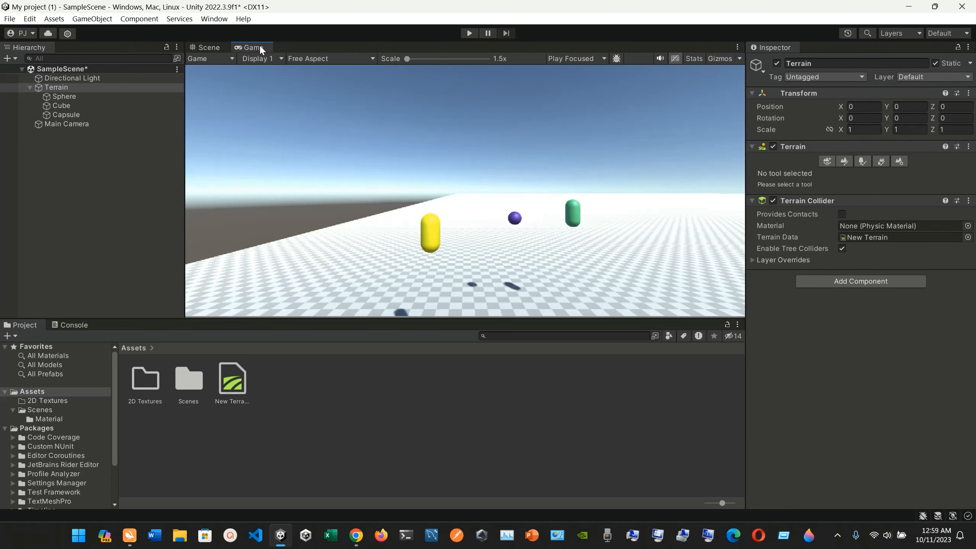
click(206, 47)
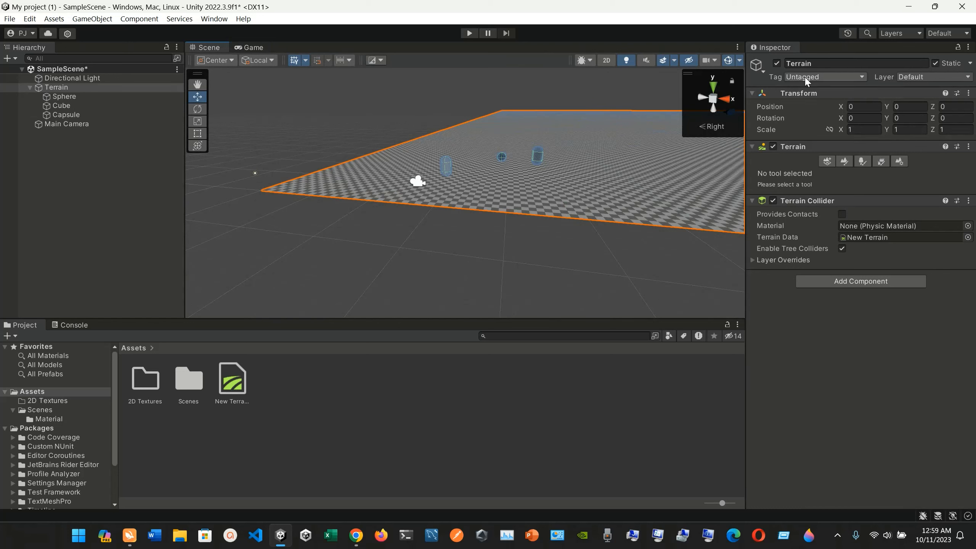
Set the Sphere's Y position to 7.12 to match the Capsule
click(452, 170)
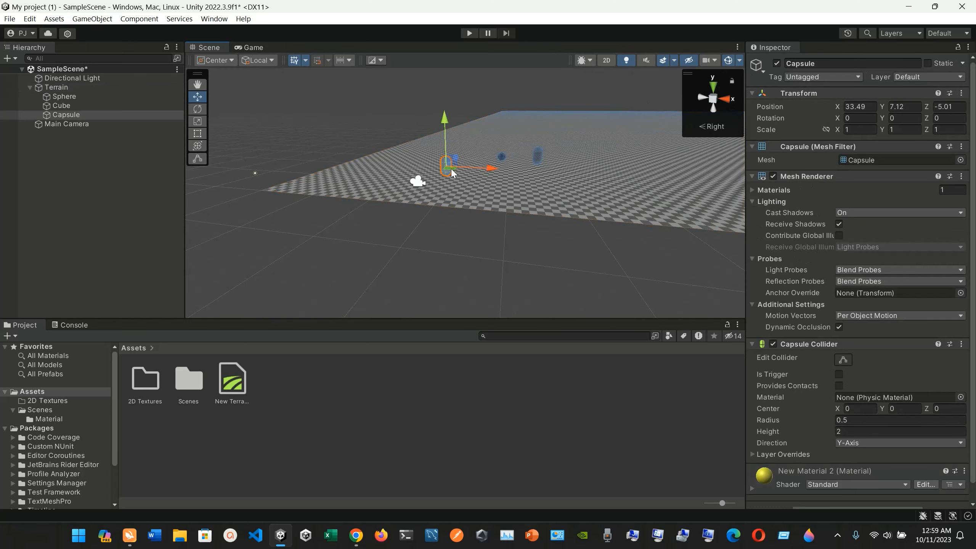
click(501, 157)
click(913, 108)
click(914, 103)
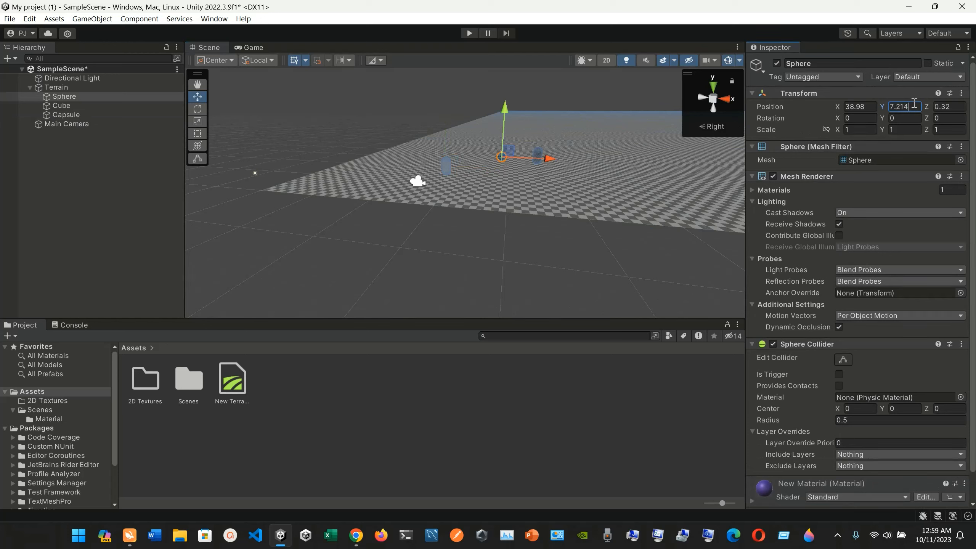
key(BackSpace)
key(BackSpace)
key(BackSpace)
text(12)
click(661, 192)
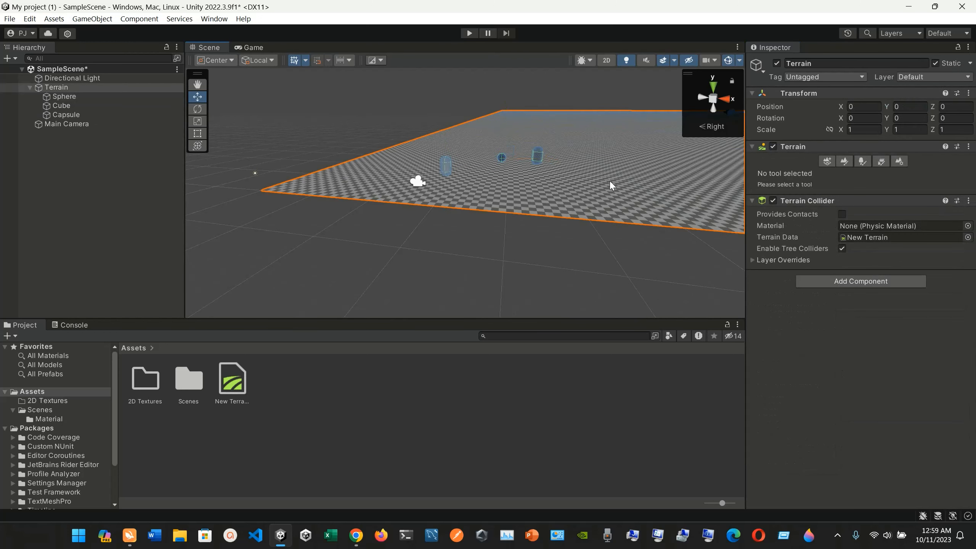
Set the Cube's Y position to 7.12
click(537, 158)
click(915, 118)
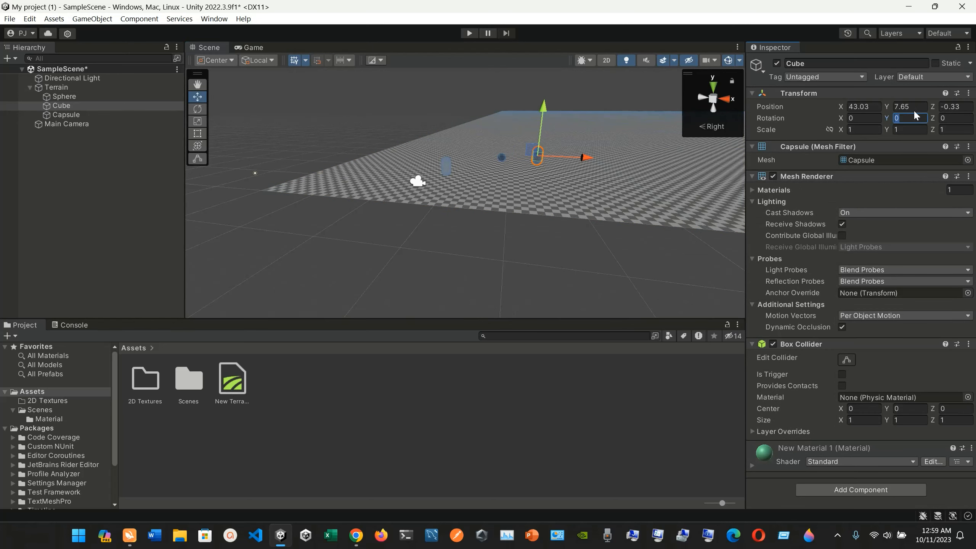
text(7.12)
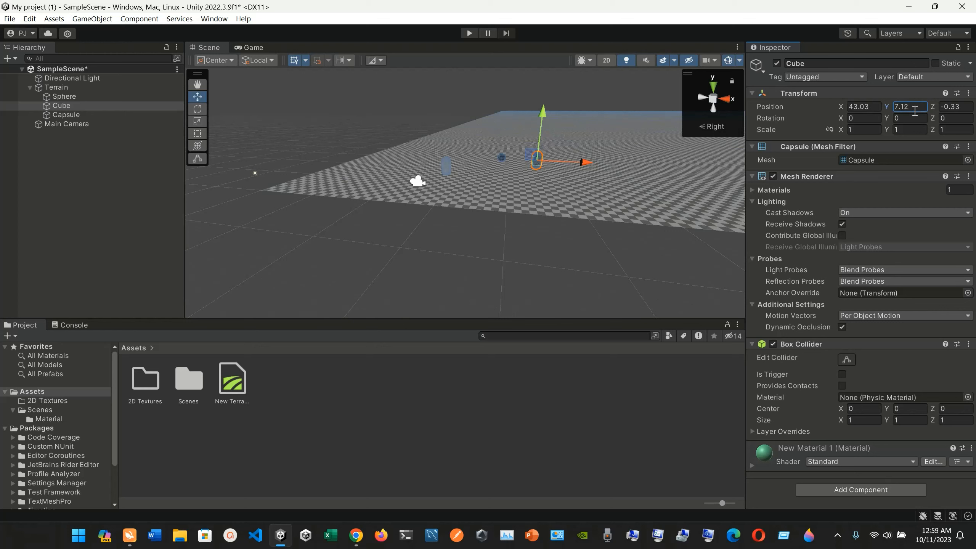
click(531, 223)
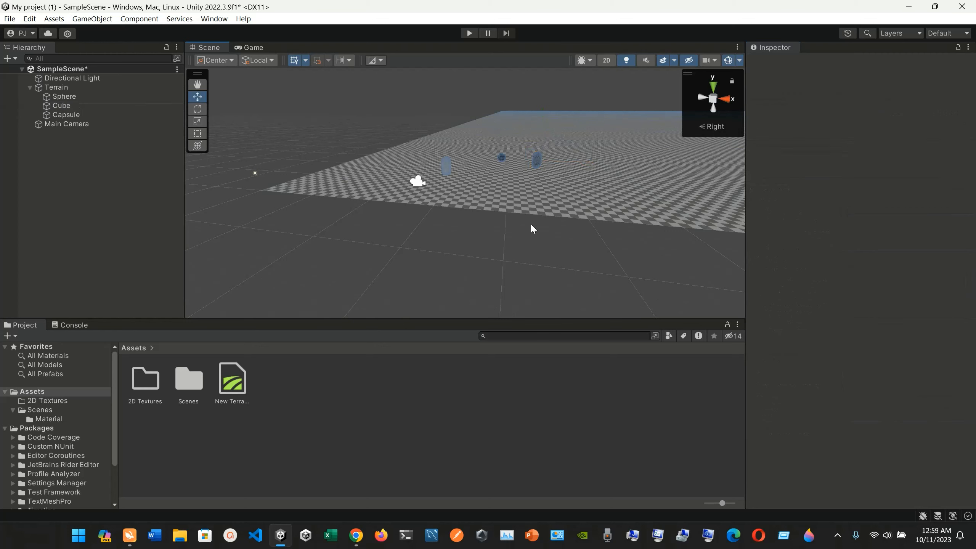
Review the position values of the Capsule, Sphere and Cube one after another
click(450, 177)
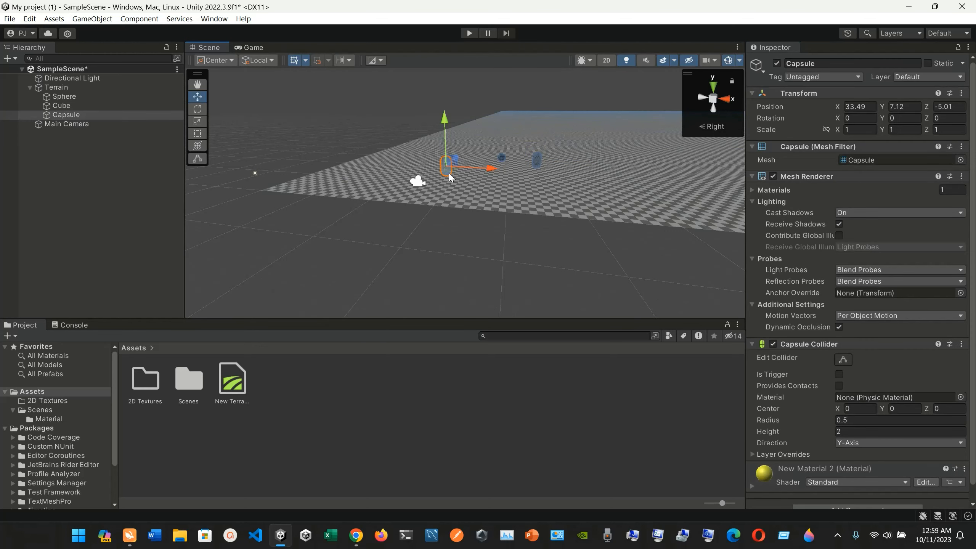
click(500, 157)
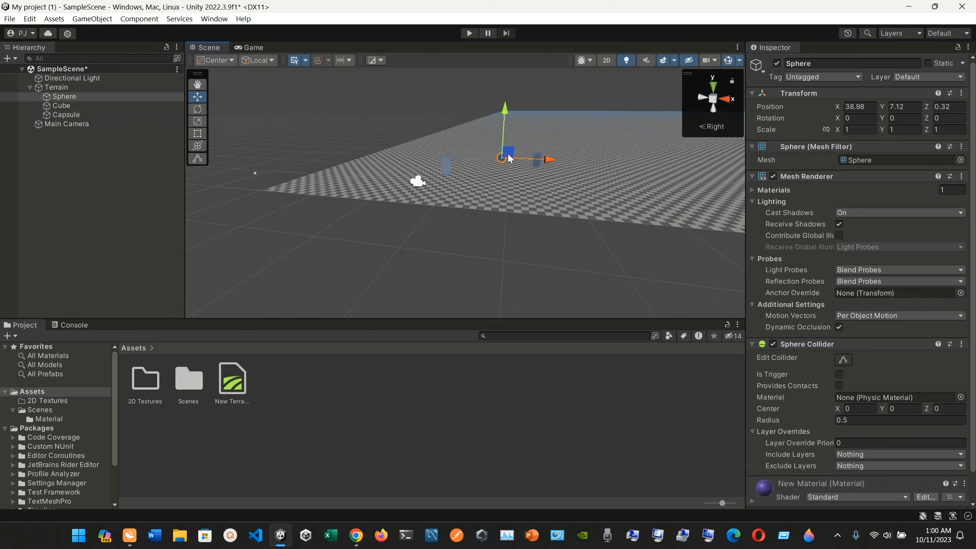
click(539, 164)
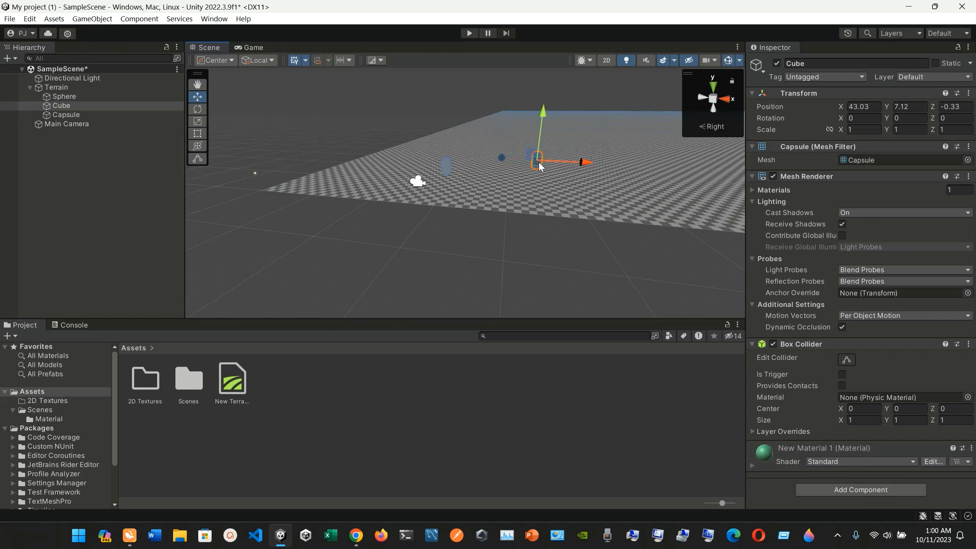
click(450, 168)
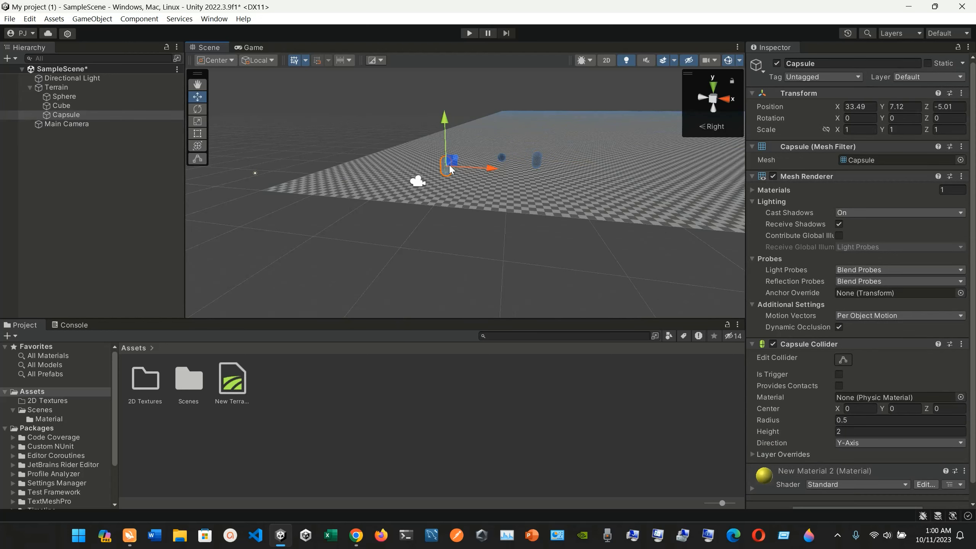
Try the Sphere at an X position of 33 and check its placement in the Game view
click(502, 158)
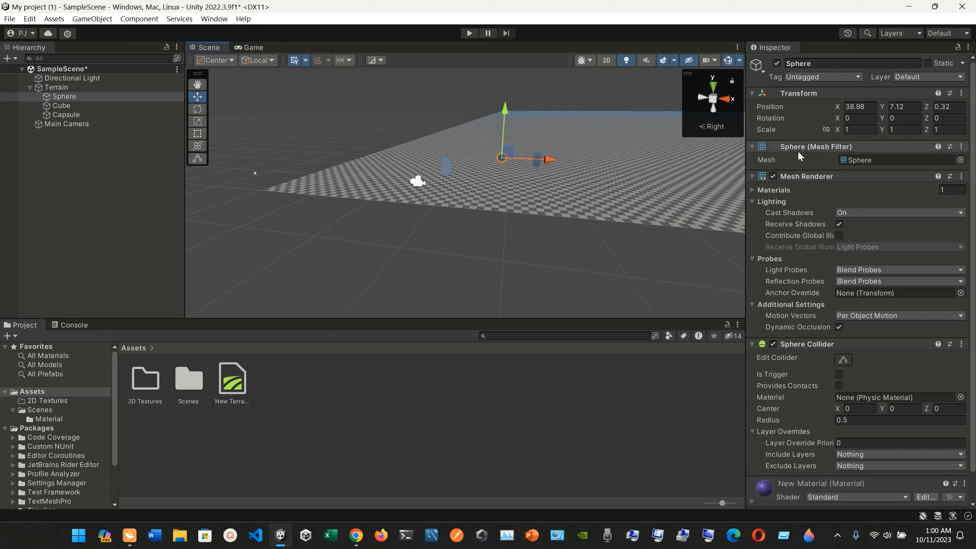
click(869, 106)
text(33)
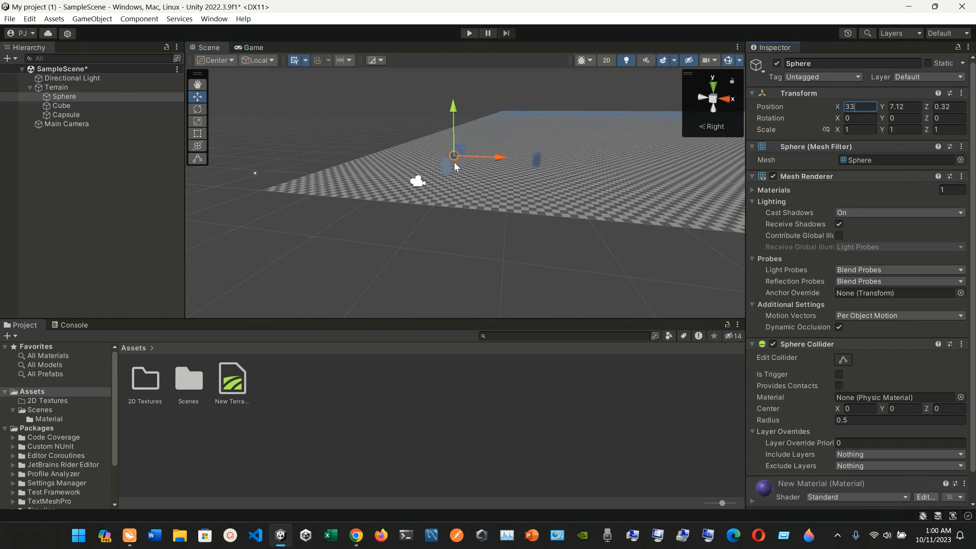
click(255, 46)
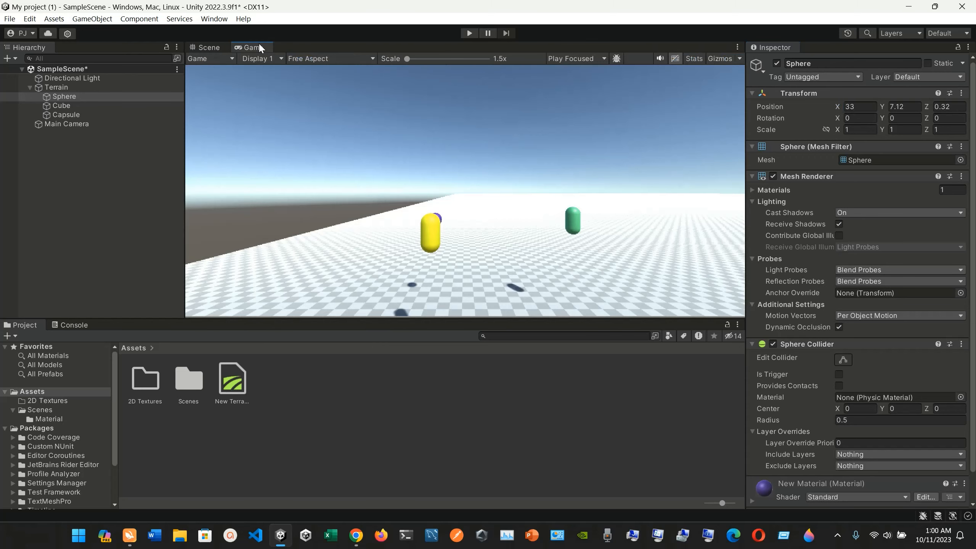
click(209, 48)
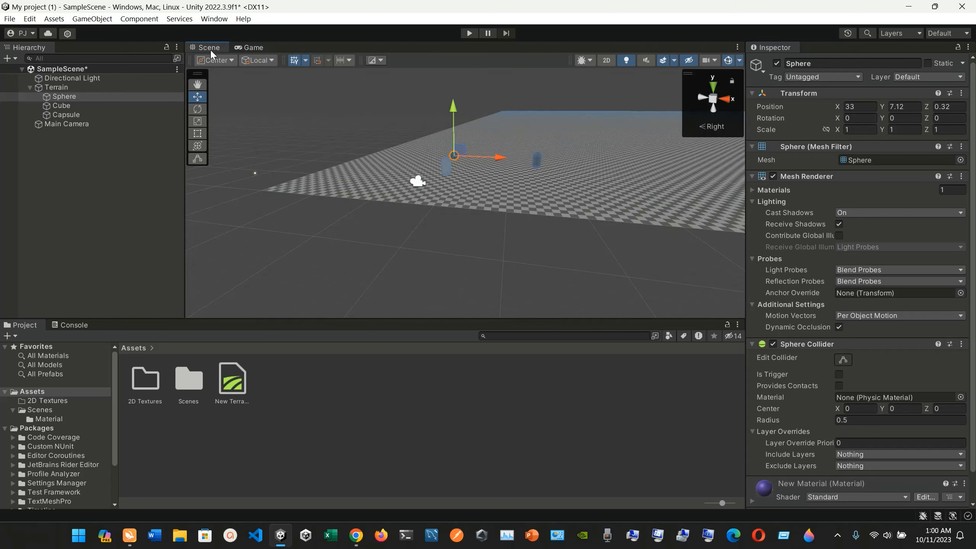
Set the Sphere's X position to 78 and select the Cube in the scene
click(857, 107)
text(78)
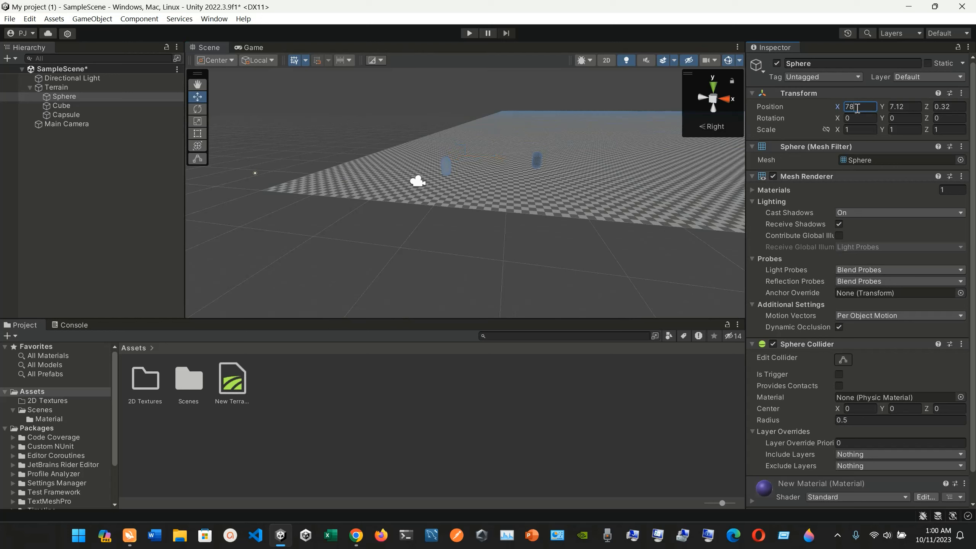
click(597, 176)
click(541, 159)
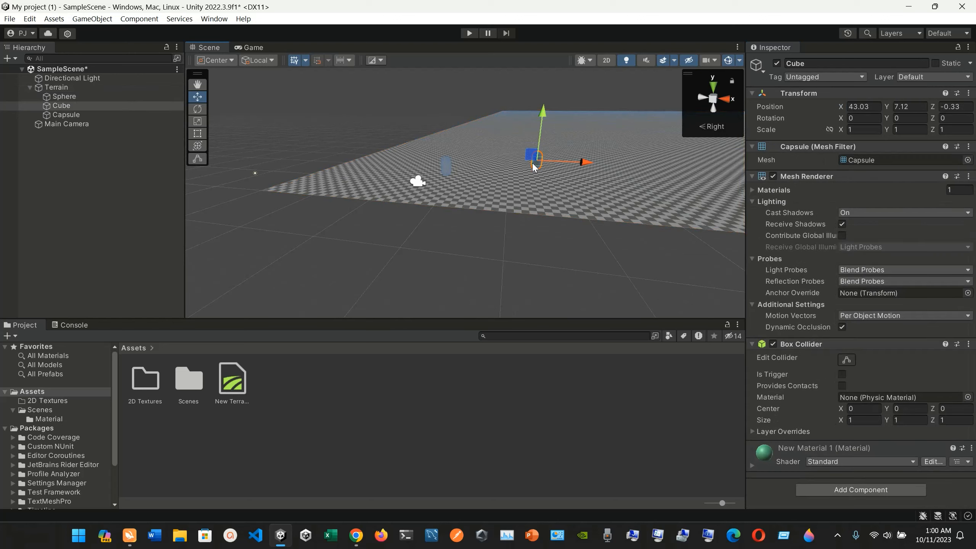
Switch to Chrome and read the Importing assets page, from the Project window example to the Asset Import Settings section and its TeddyBear example
click(356, 542)
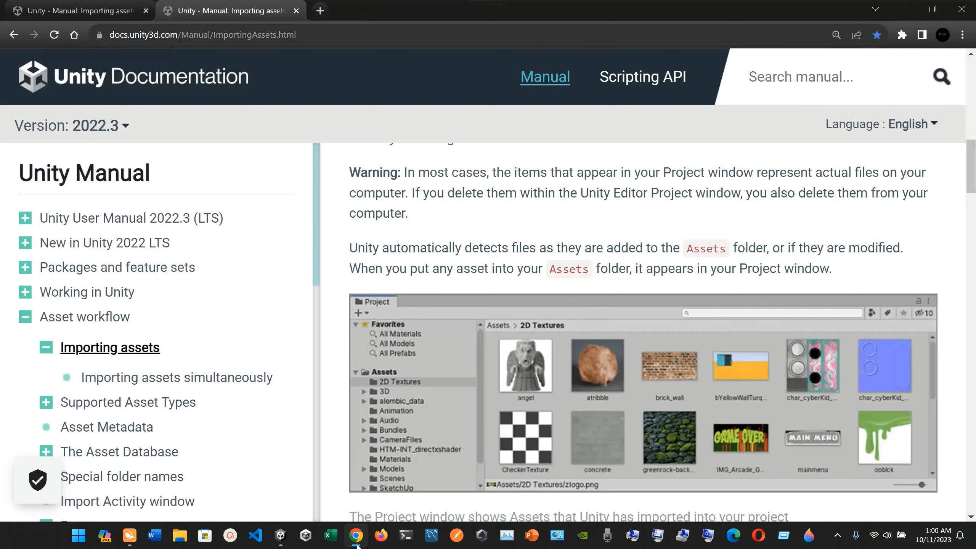
scroll(352, 324, down, 1)
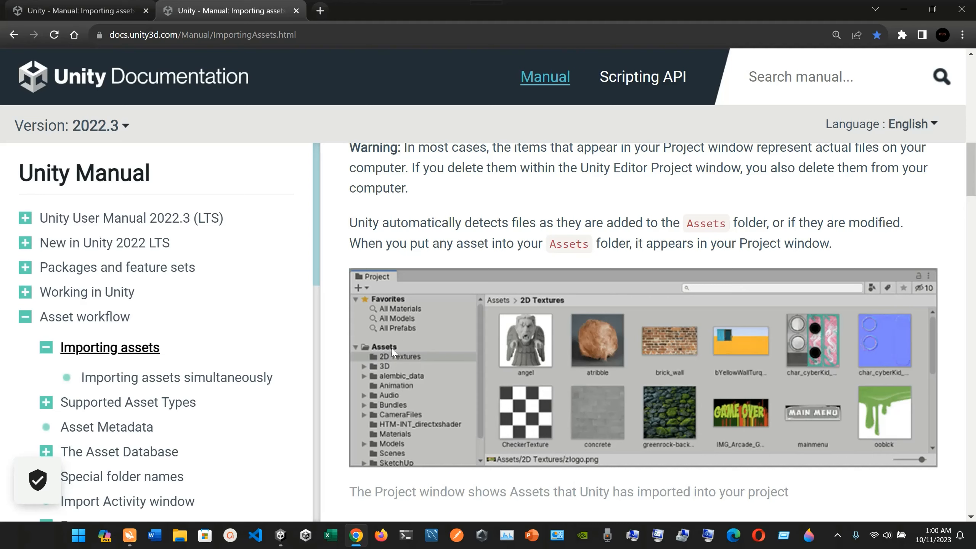
scroll(392, 363, down, 5)
scroll(394, 255, up, 2)
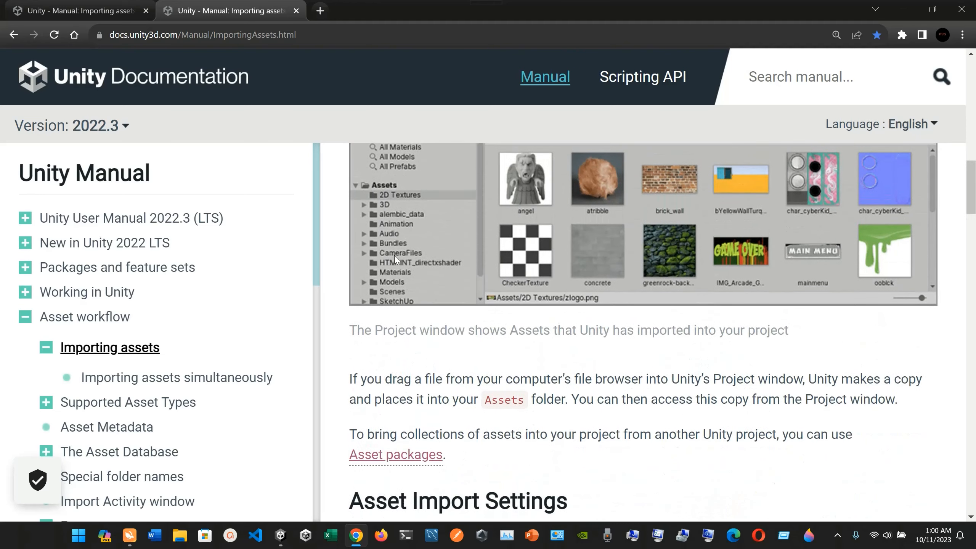
scroll(393, 247, down, 5)
scroll(388, 224, up, 1)
scroll(386, 224, down, 3)
scroll(386, 225, up, 6)
scroll(385, 225, down, 4)
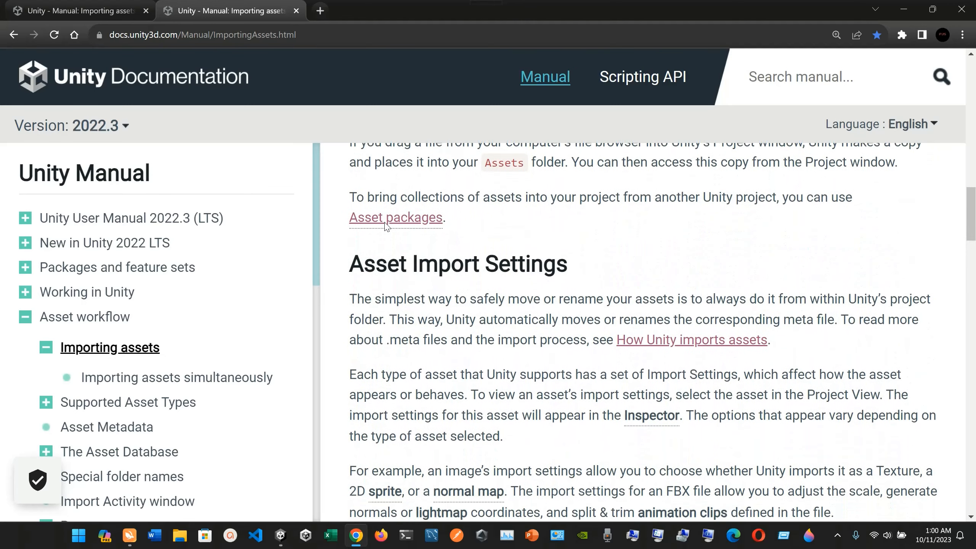
scroll(363, 306, down, 6)
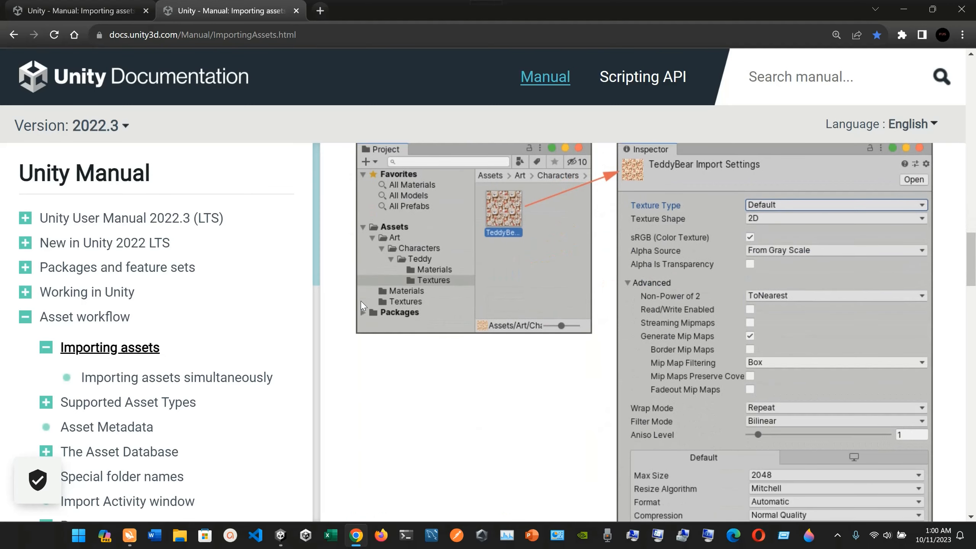
scroll(363, 306, up, 8)
scroll(363, 306, down, 2)
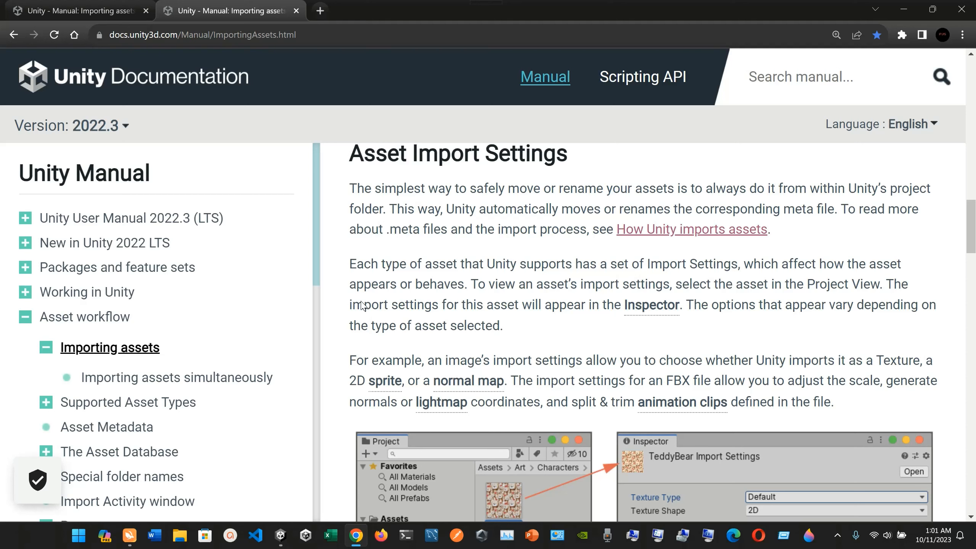
scroll(361, 305, down, 5)
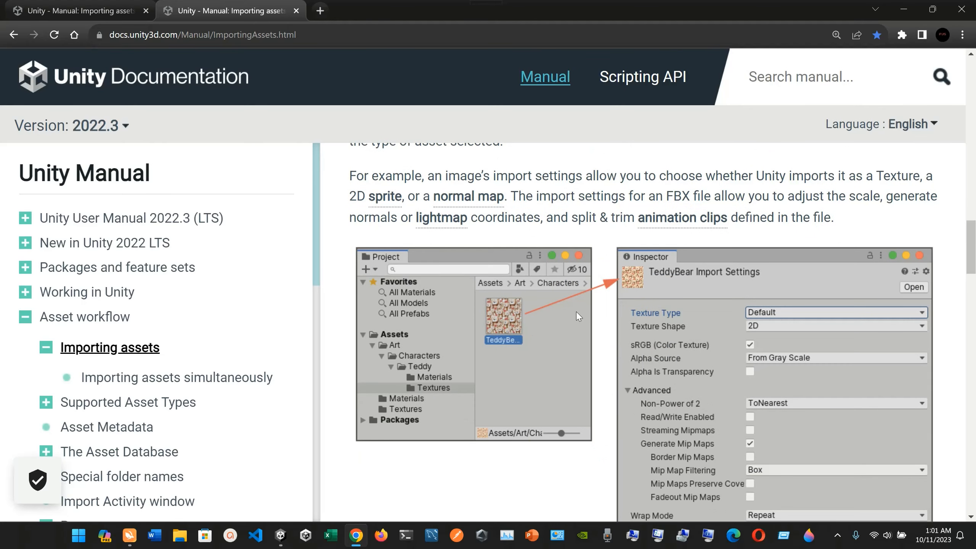
scroll(446, 332, down, 1)
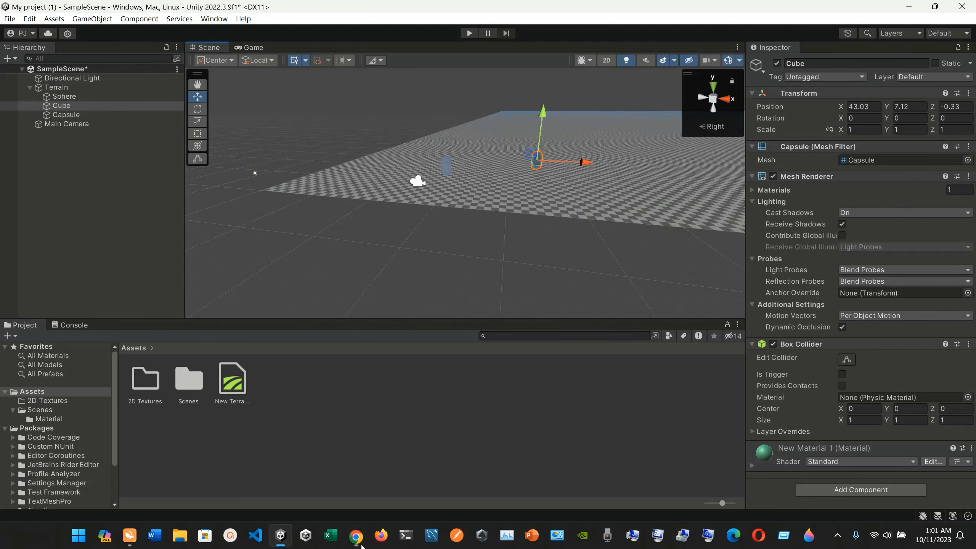
Switch back to Unity and select the Capsule for a closer look in the scene
click(356, 535)
click(445, 162)
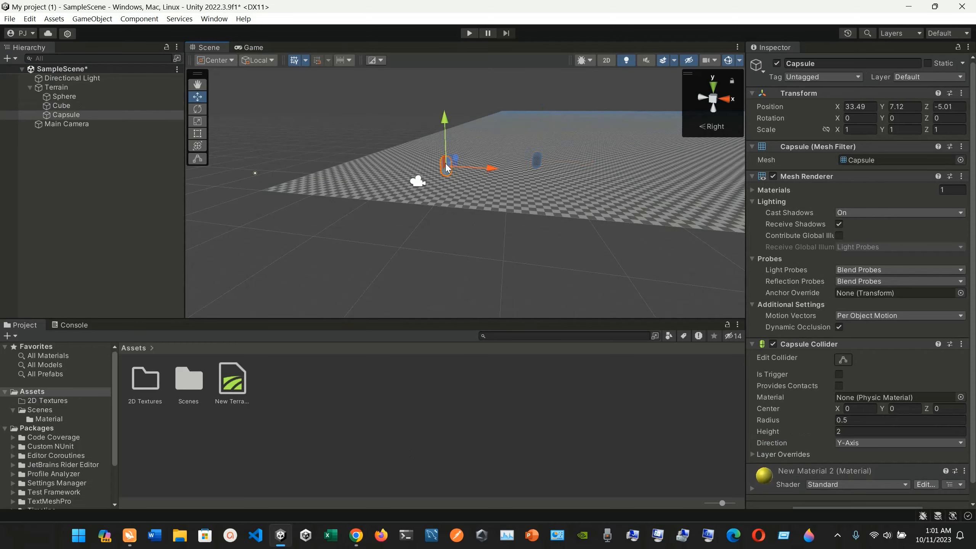
scroll(564, 175, up, 4)
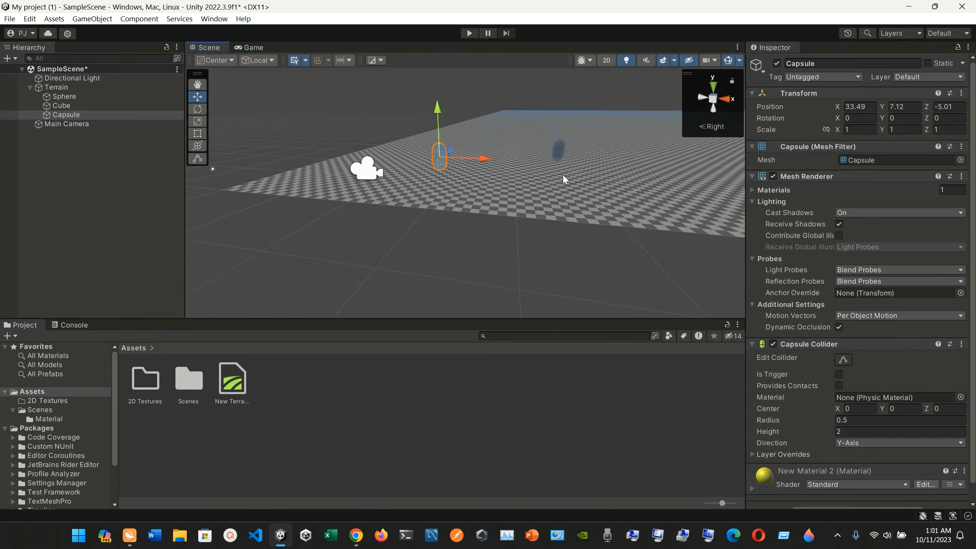
Apply the purple New Material from the Scenes/Material folder to the Capsule and check its colour in the Game view
double_click(84, 112)
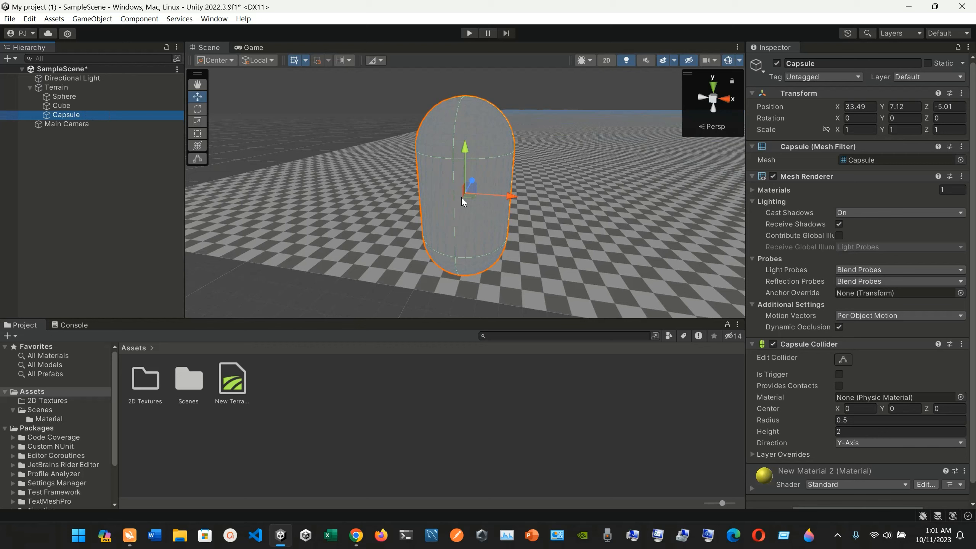
click(247, 47)
click(222, 48)
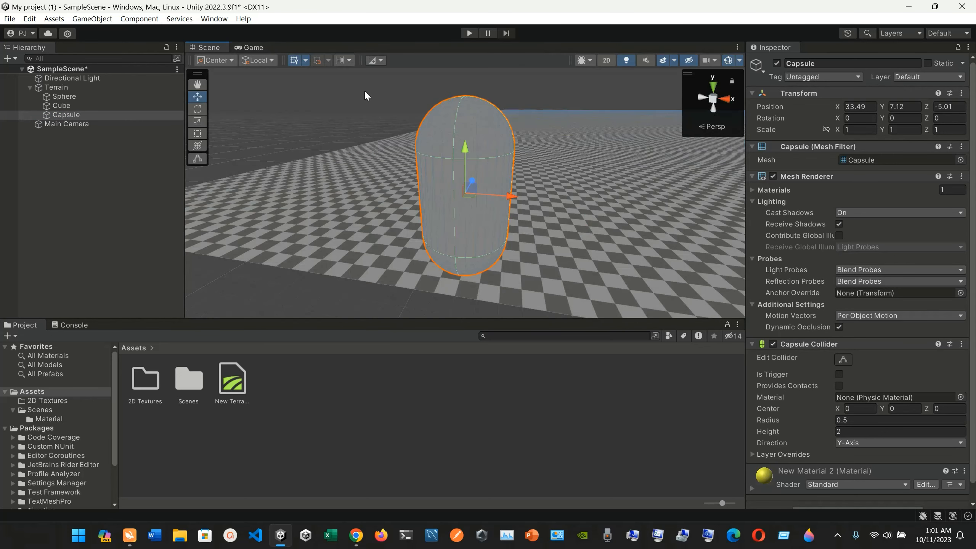
double_click(192, 387)
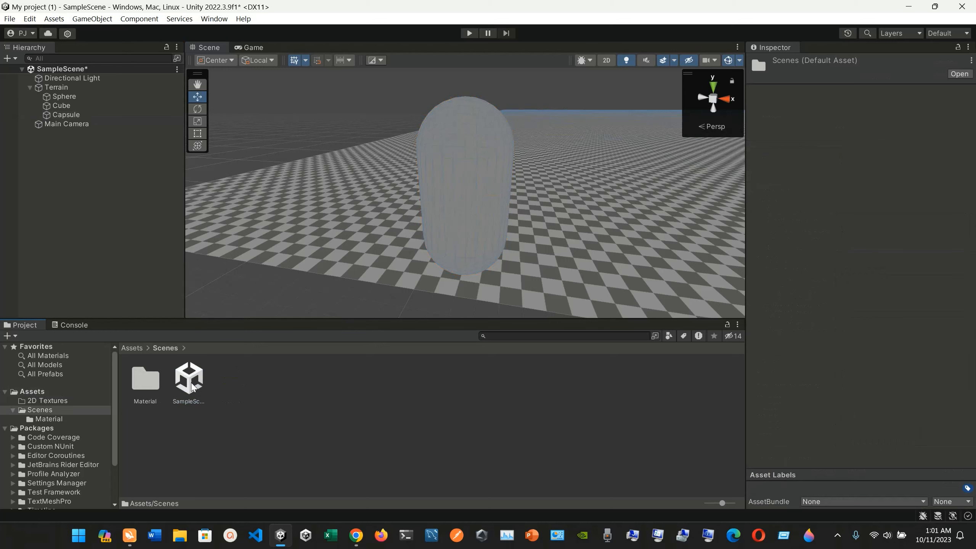
double_click(150, 382)
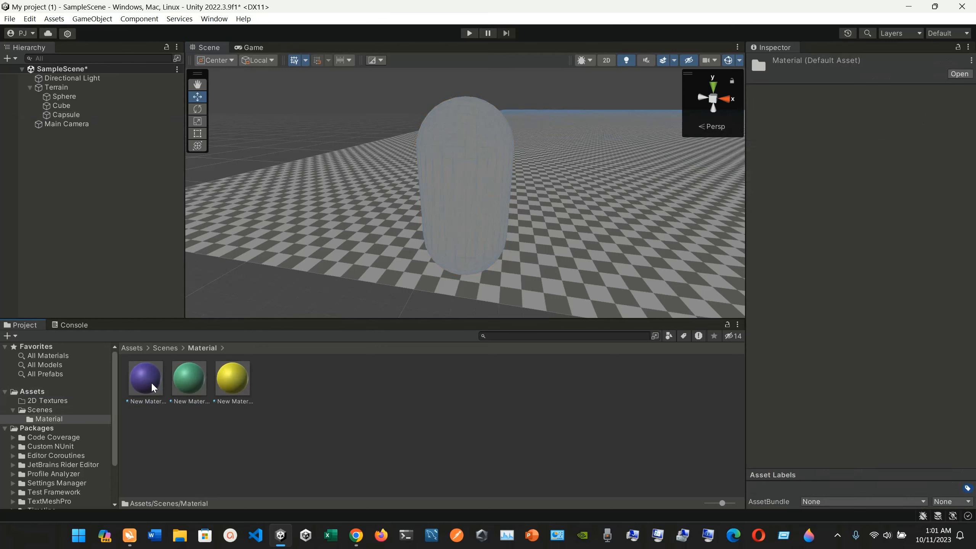
drag(145, 380, 482, 167)
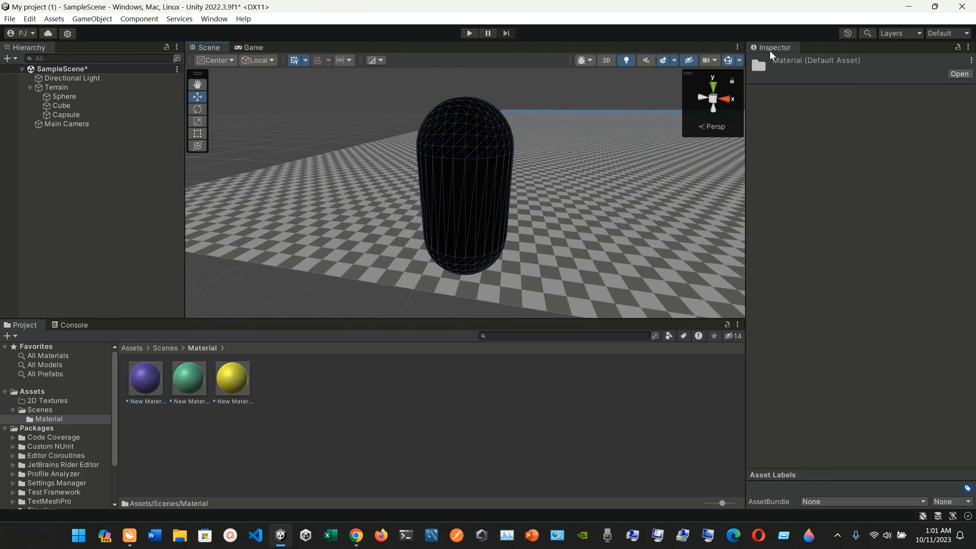
click(83, 115)
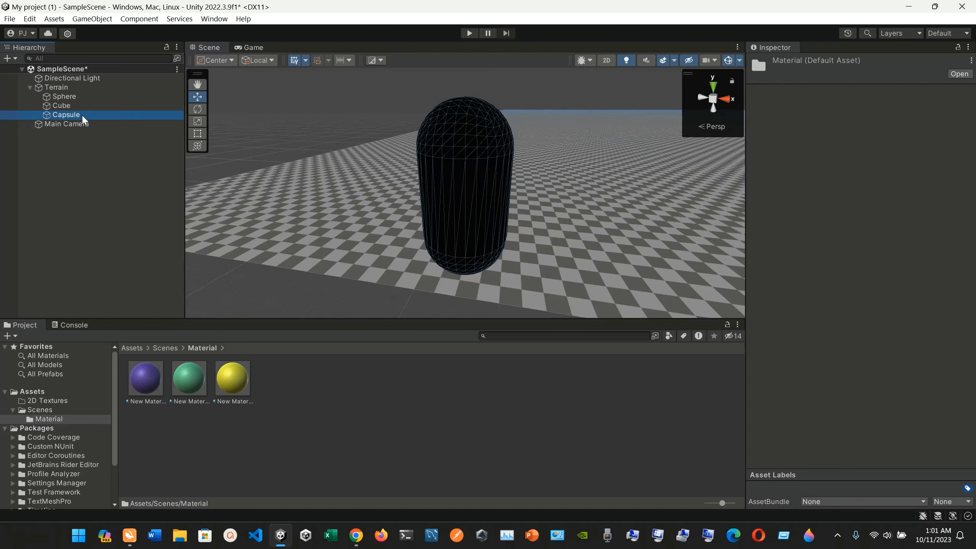
scroll(844, 232, down, 1)
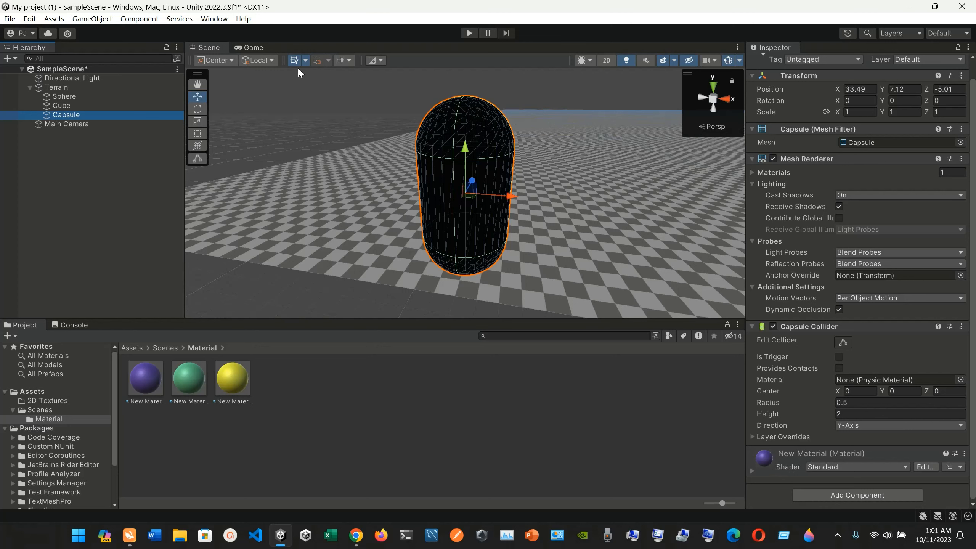
click(252, 46)
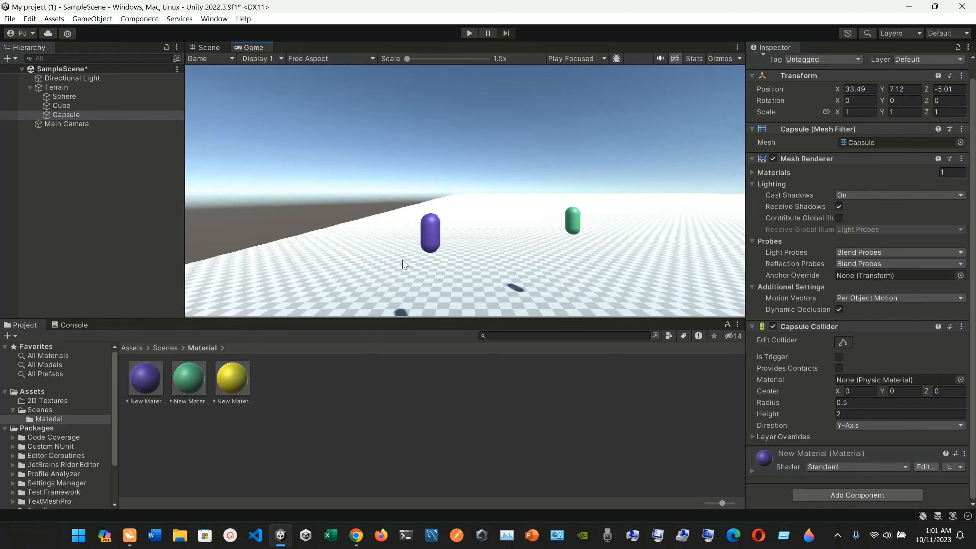
click(209, 47)
Set the Sphere's X position to 38 and check its placement between the two capsule shapes in the Game view
scroll(323, 225, down, 10)
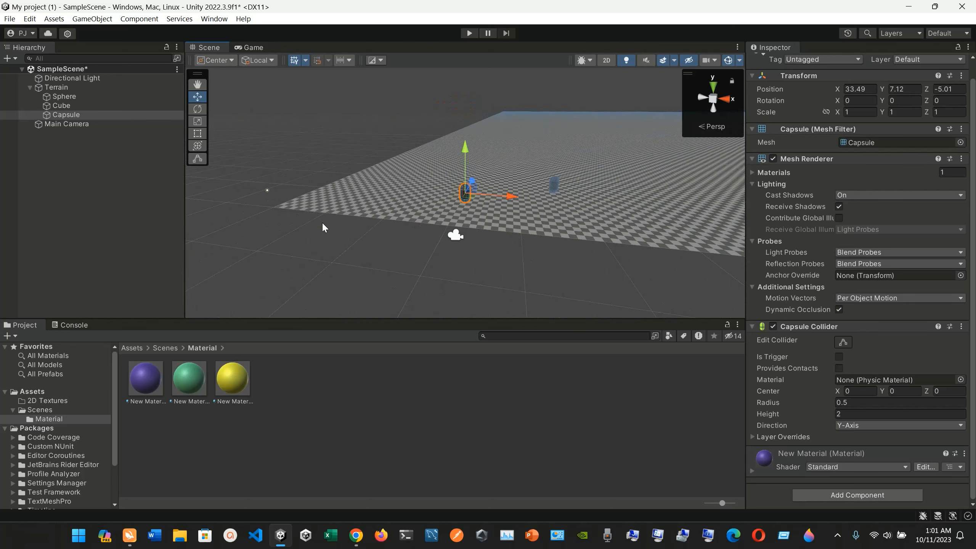
scroll(322, 221, down, 2)
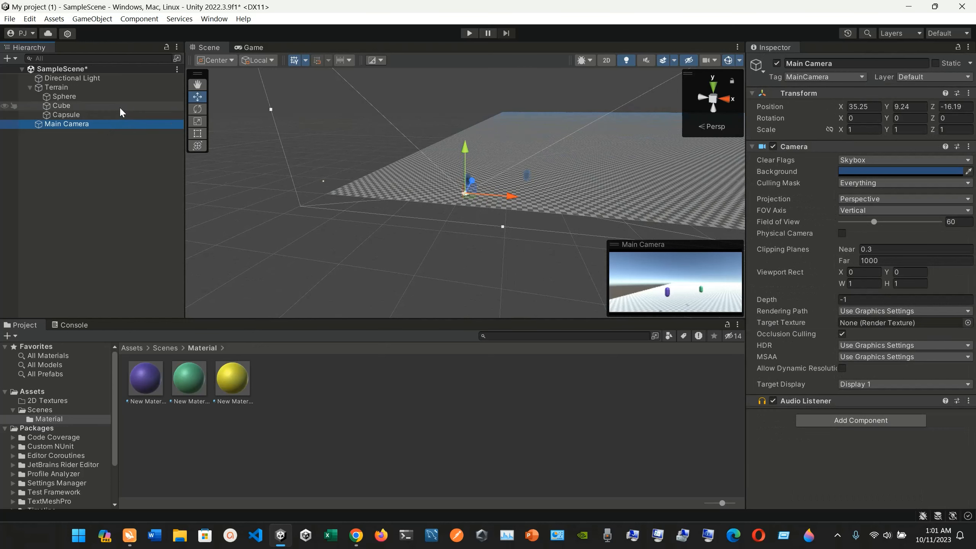
double_click(109, 95)
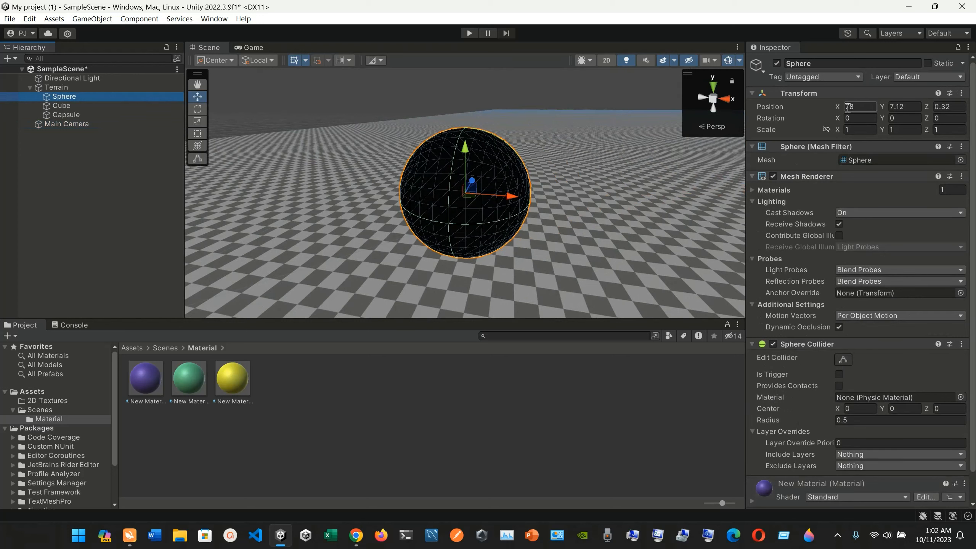
click(860, 106)
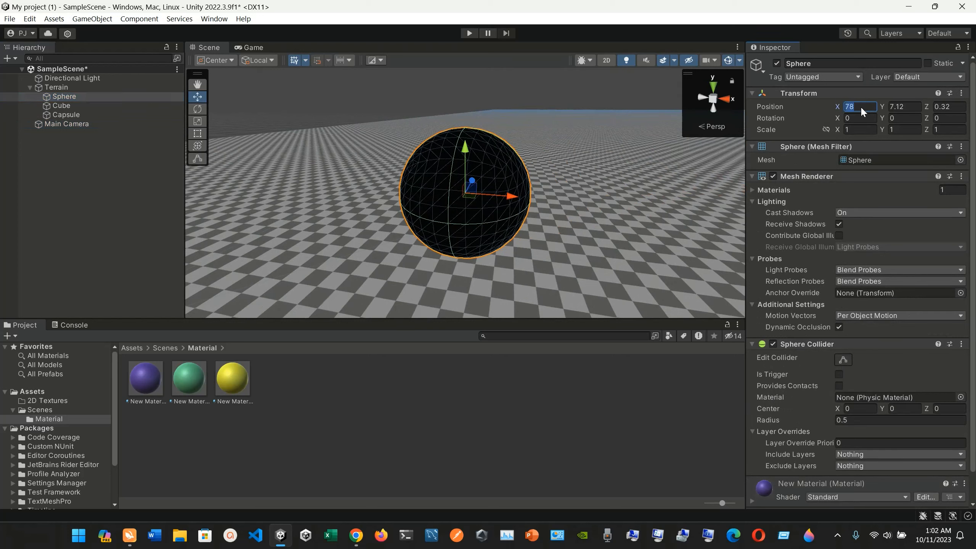
text(38)
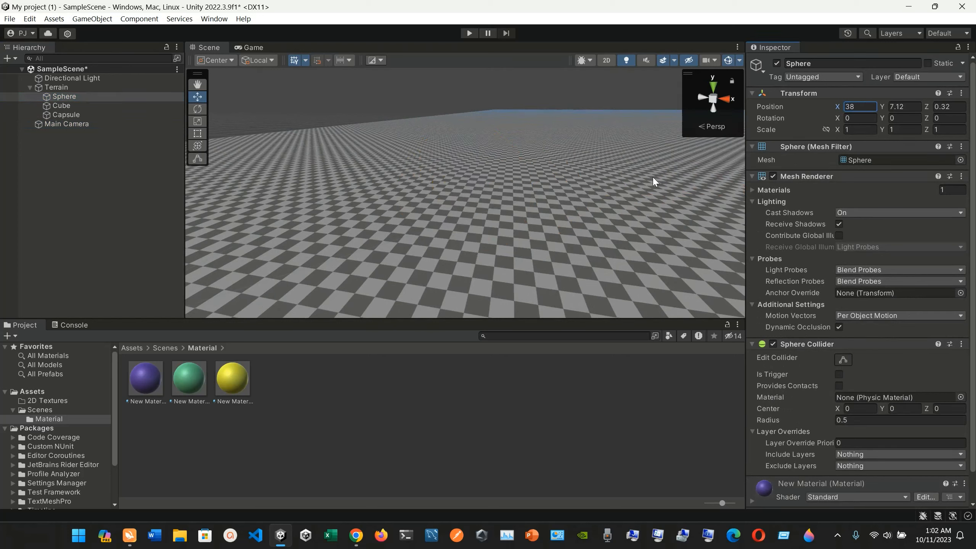
scroll(649, 180, down, 10)
scroll(649, 180, down, 4)
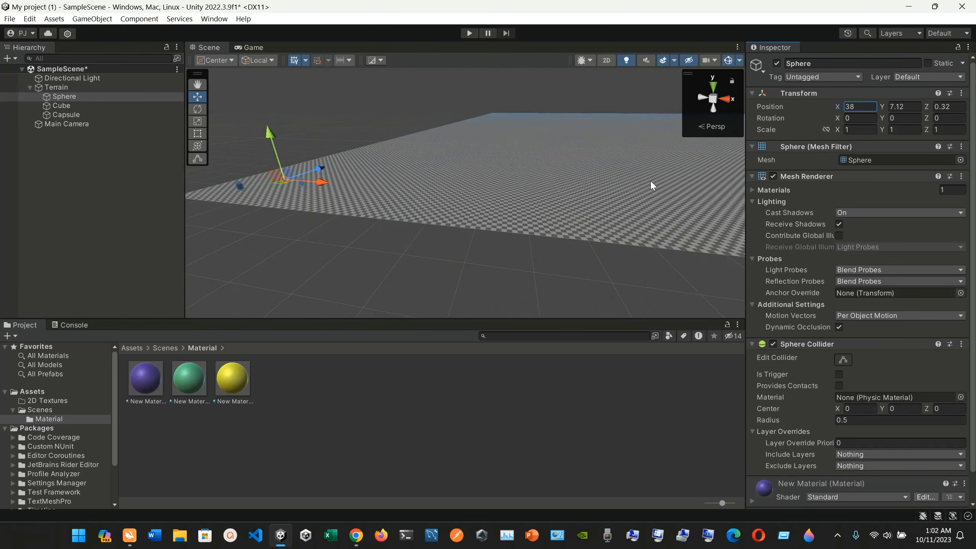
click(249, 47)
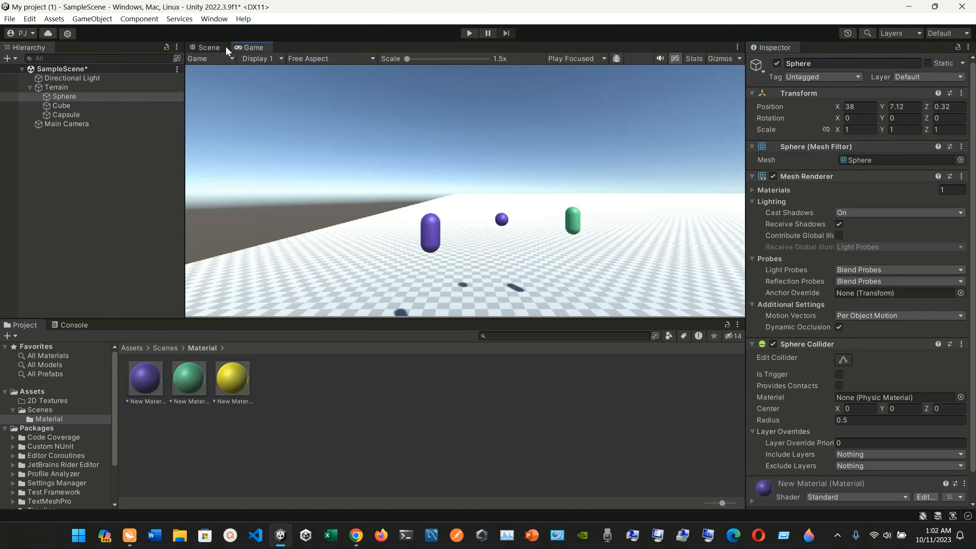
click(203, 47)
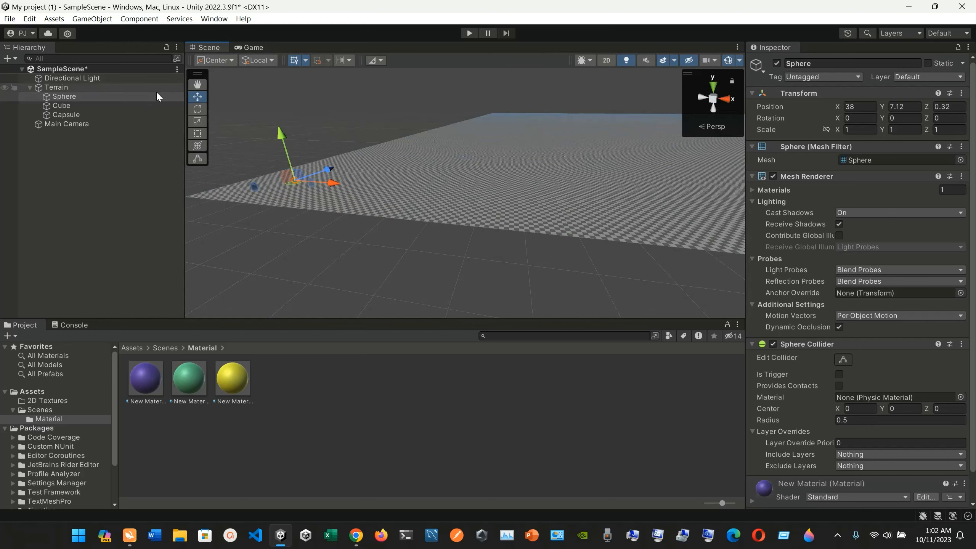
Compare the three objects in the scene and move the Sphere freehand to about X 39, Z -4.3
double_click(143, 96)
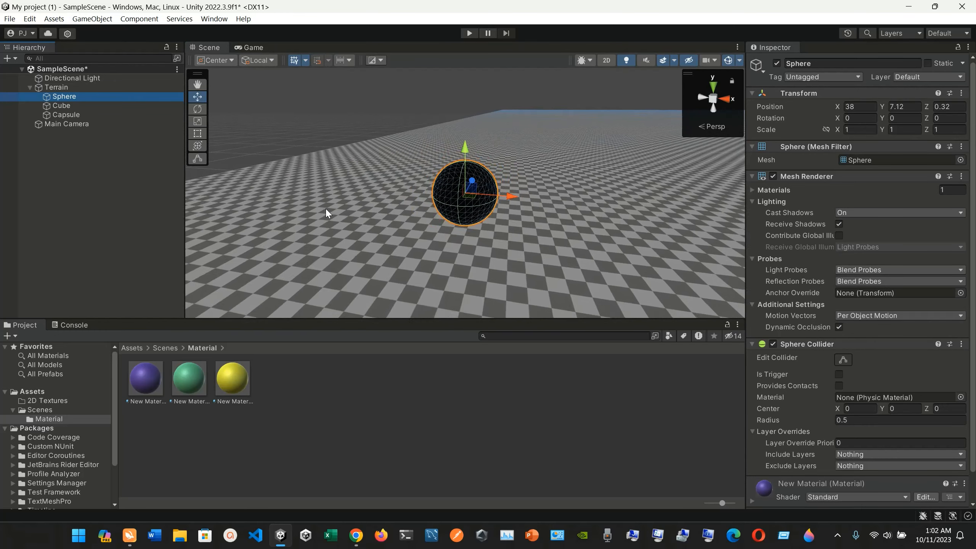
scroll(325, 214, down, 5)
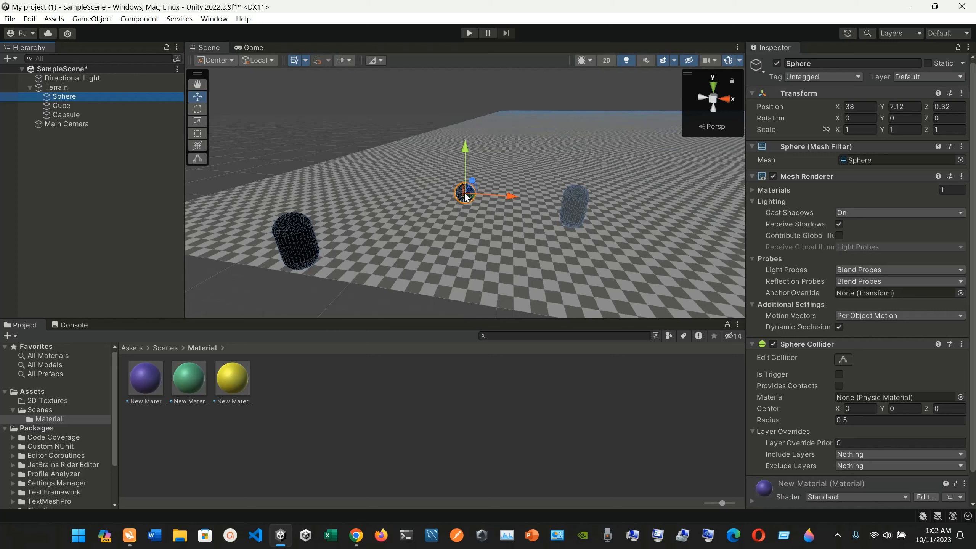
click(317, 245)
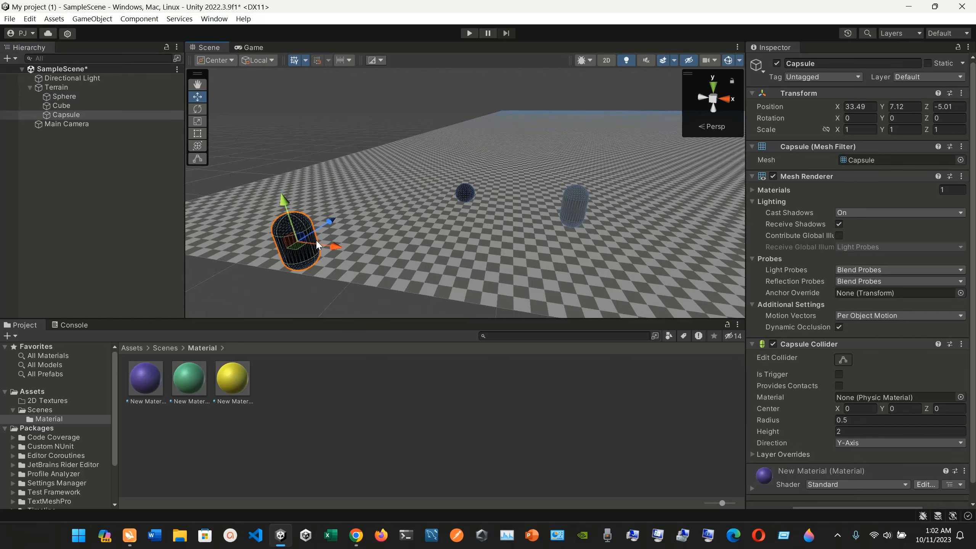
click(577, 210)
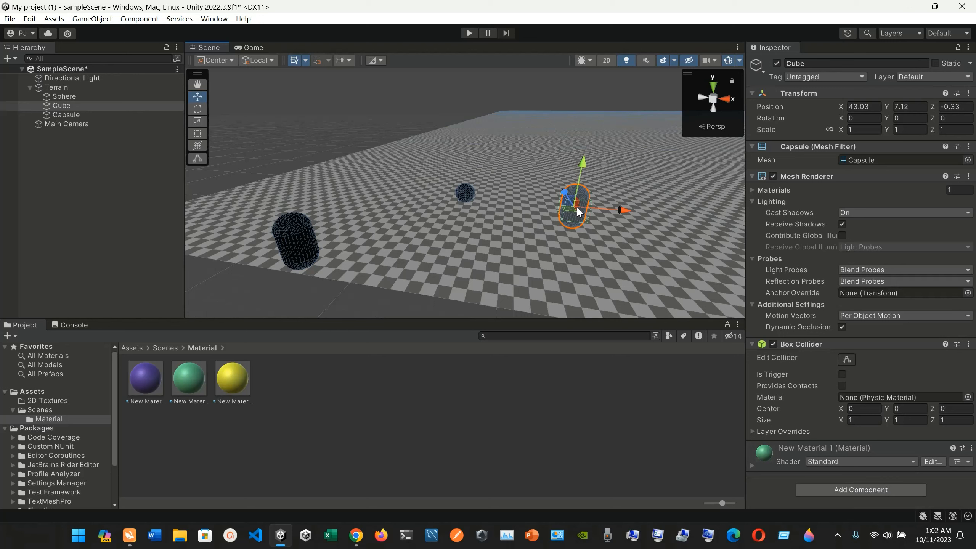
click(468, 198)
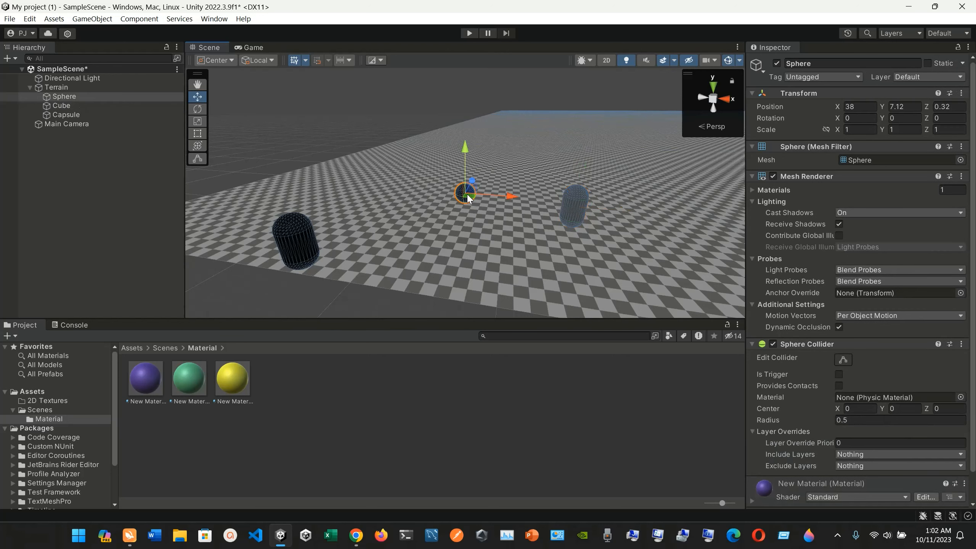
drag(466, 194, 467, 252)
Move the Cube freehand in the scene to about X 45.5, Y 3.7 and check the arrangement in the Game view
click(595, 249)
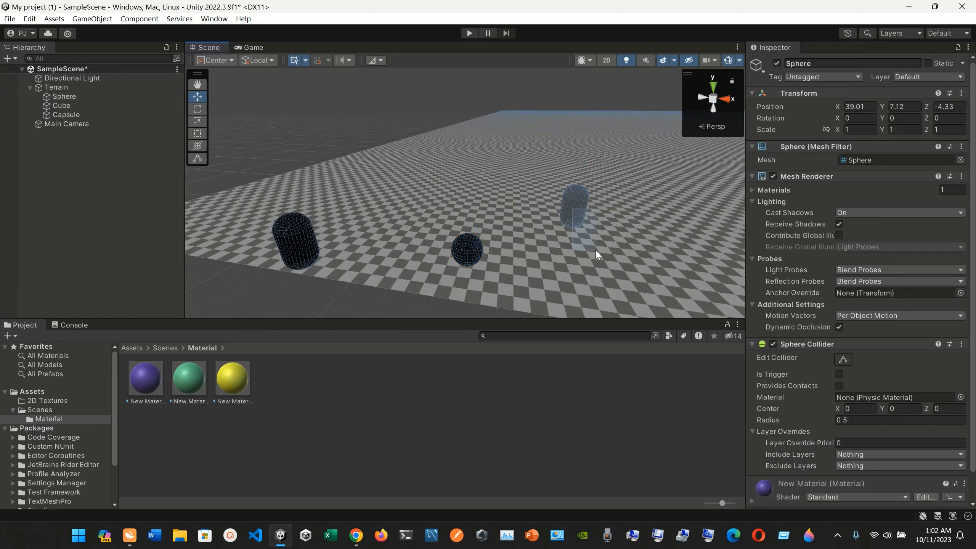
click(569, 200)
drag(569, 201, 613, 269)
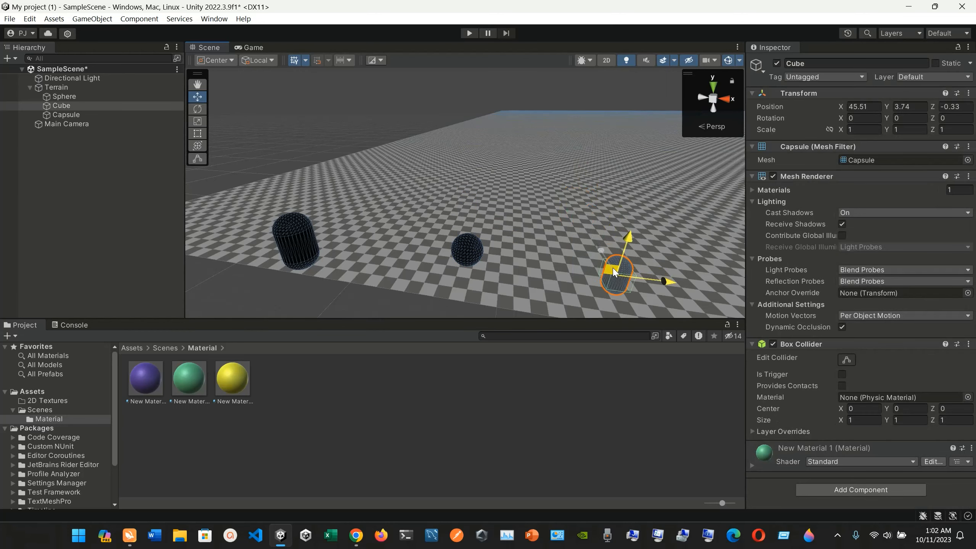
click(253, 47)
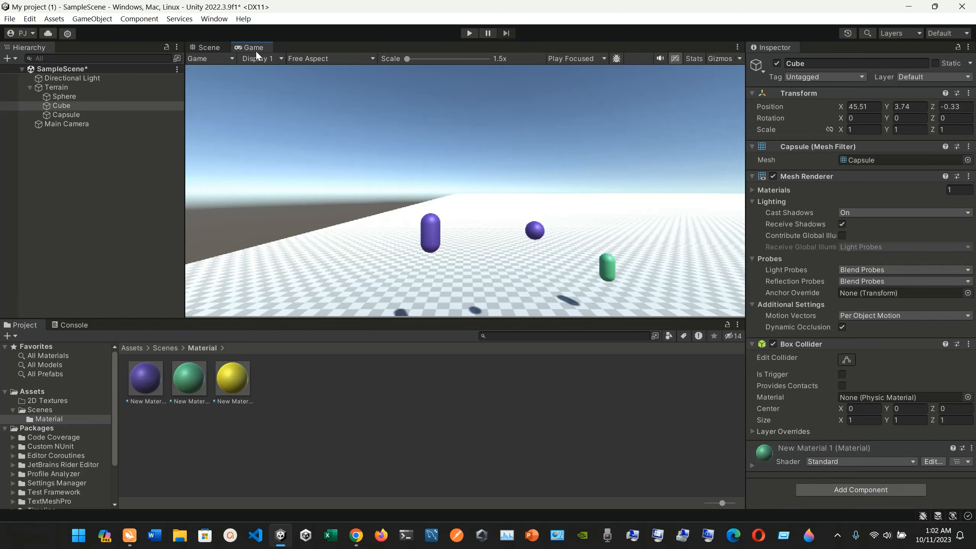
click(215, 47)
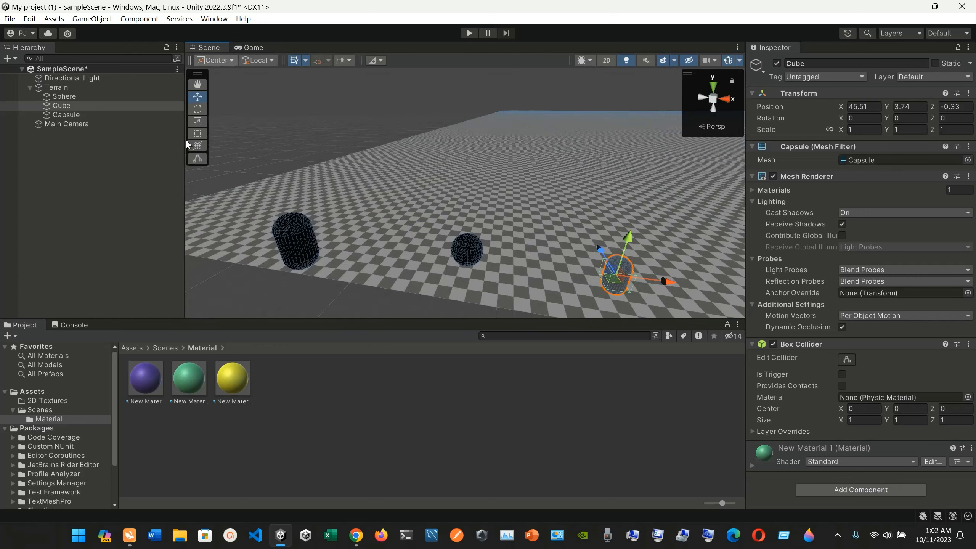
Focus on the Cube in the scene and apply the purple New Material to it
double_click(108, 104)
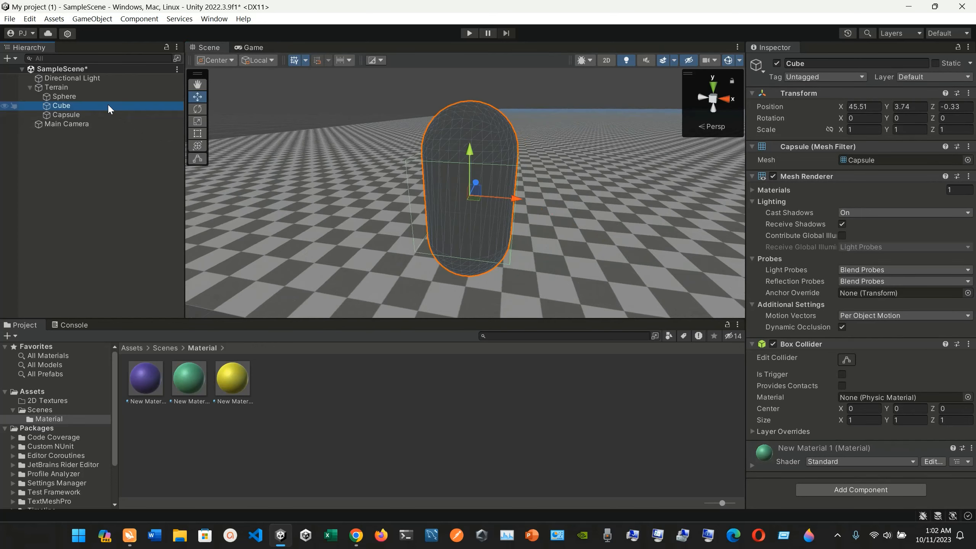
mouse_move(150, 378)
mouse_down()
mouse_move(493, 174)
mouse_move(263, 385)
mouse_move(377, 270)
mouse_move(214, 361)
mouse_move(150, 374)
mouse_up()
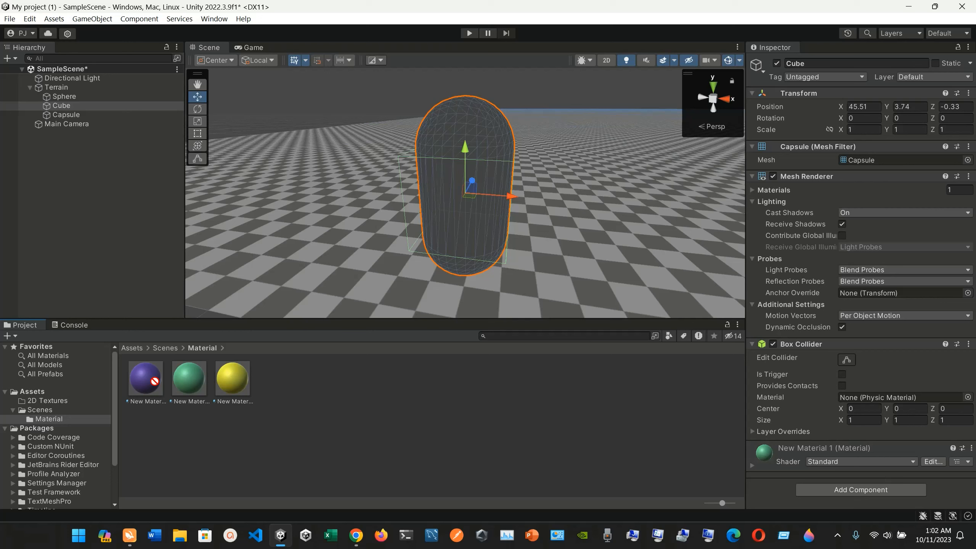
drag(154, 380, 473, 206)
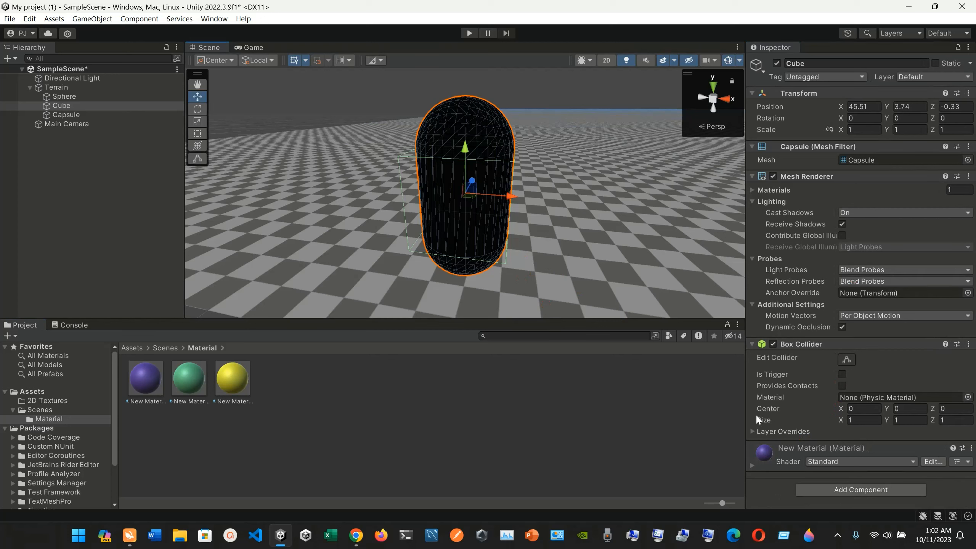
click(863, 461)
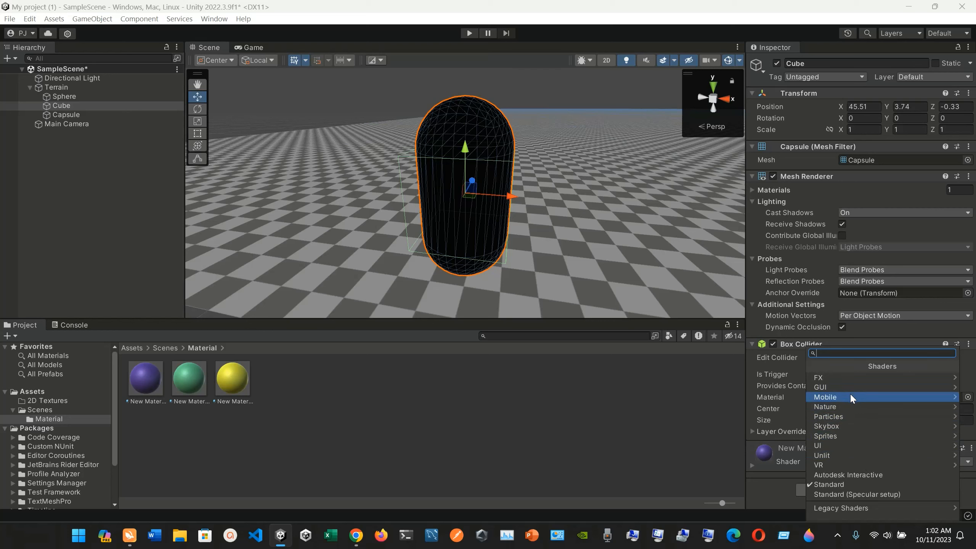
click(773, 500)
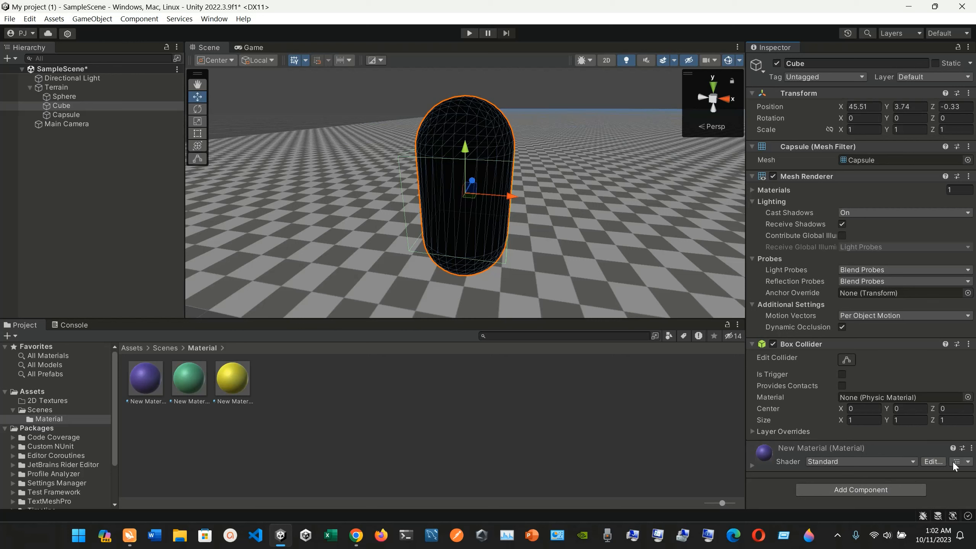
click(888, 489)
text(rig)
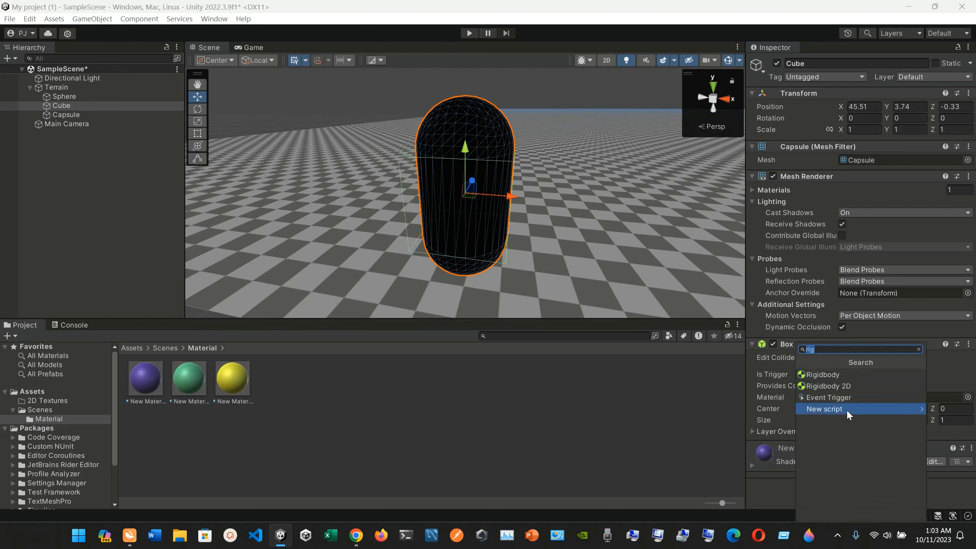
click(786, 484)
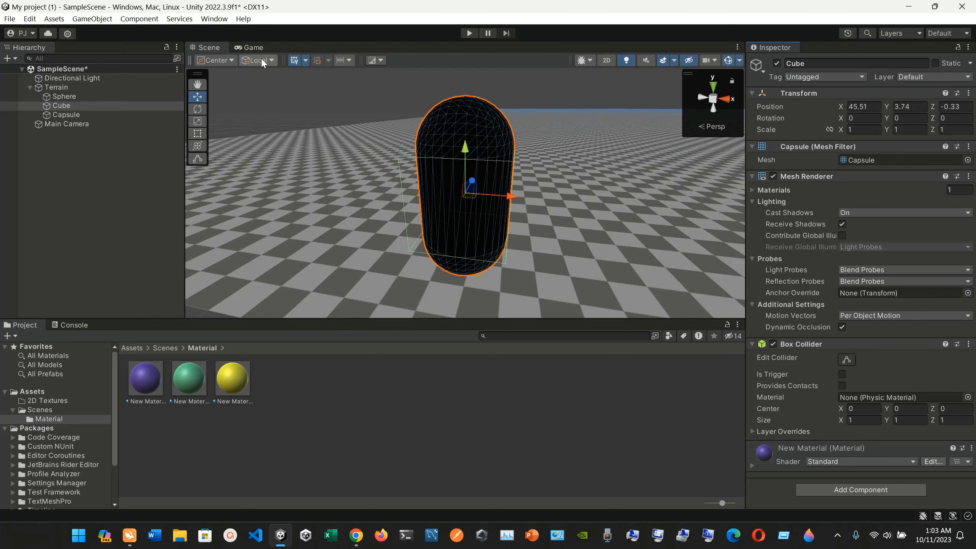
Enlarge the Game view to a 2.5x scale to inspect the recoloured objects
click(253, 47)
click(433, 60)
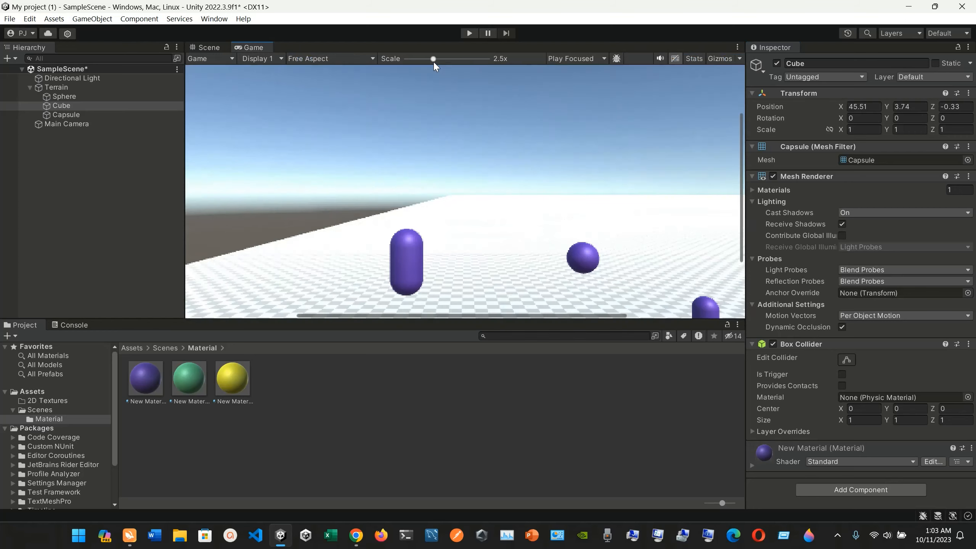
Switch to the Unity Manual in Chrome and study the TeddyBear texture import settings example on the Importing assets page
click(355, 535)
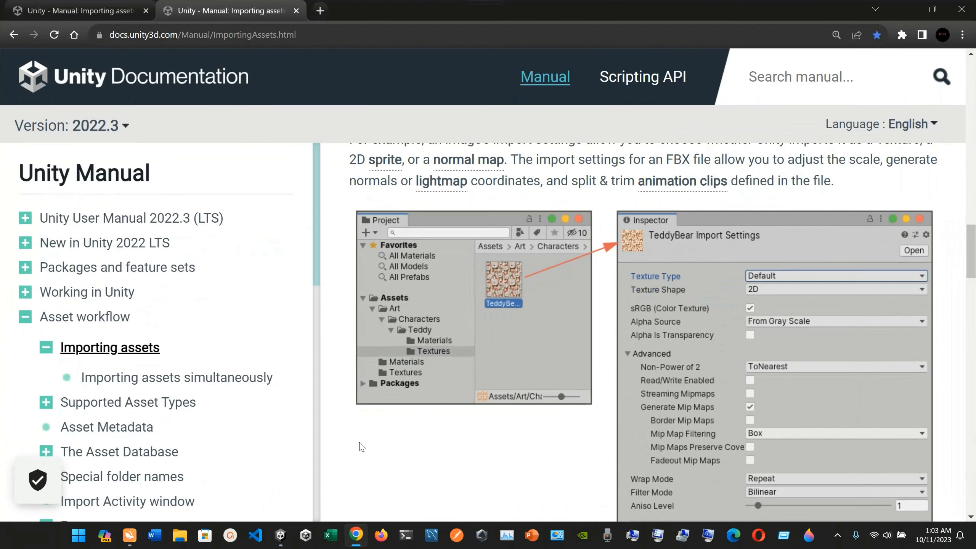
scroll(358, 441, up, 1)
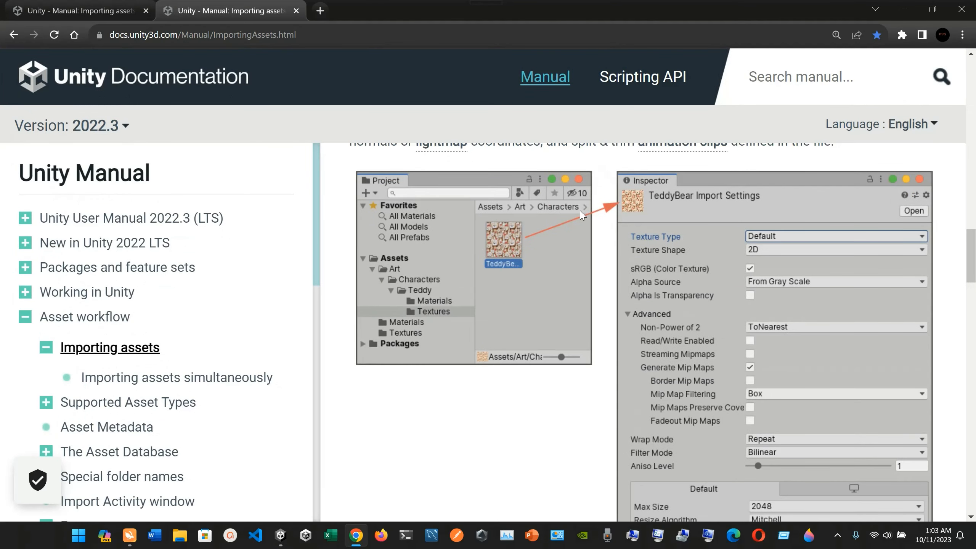
scroll(638, 224, up, 3)
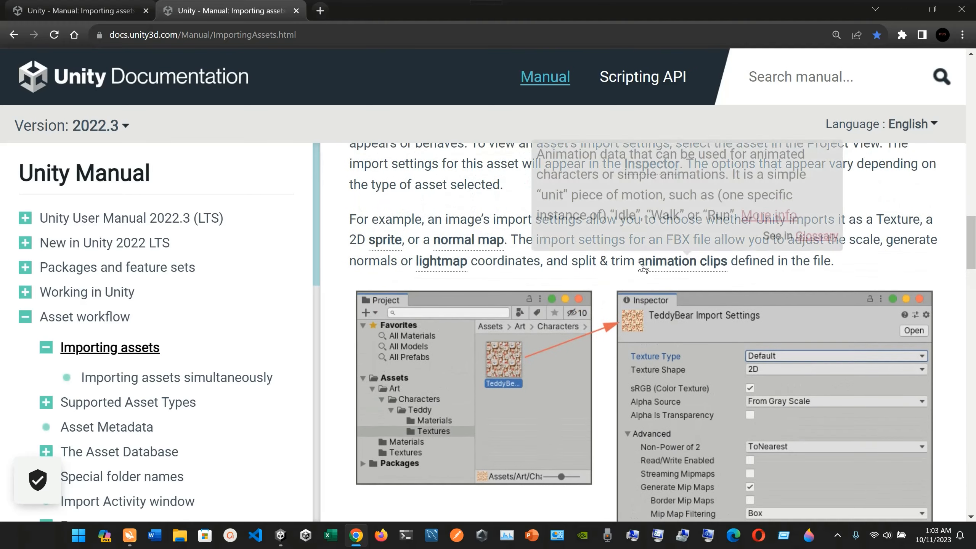
scroll(639, 320, down, 5)
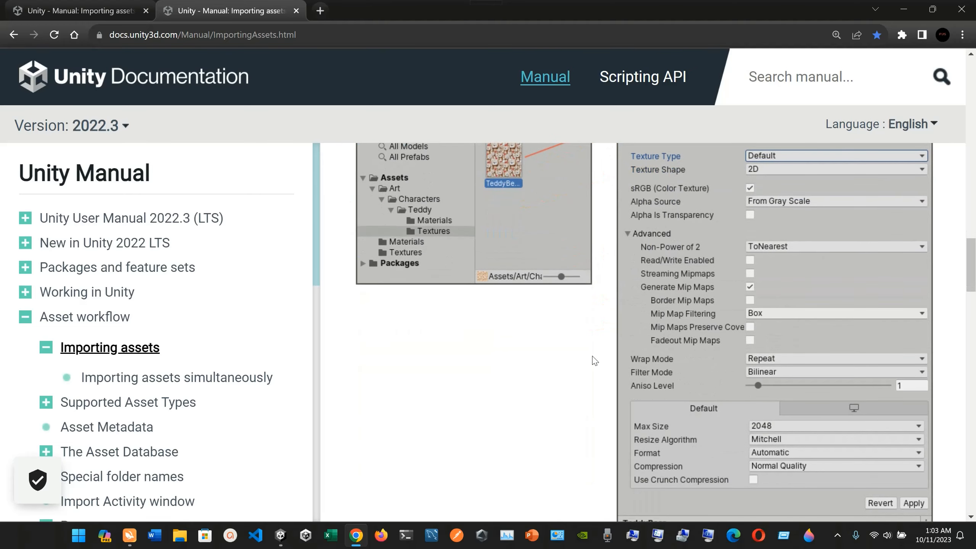
scroll(513, 225, up, 1)
scroll(506, 262, down, 3)
scroll(507, 262, up, 4)
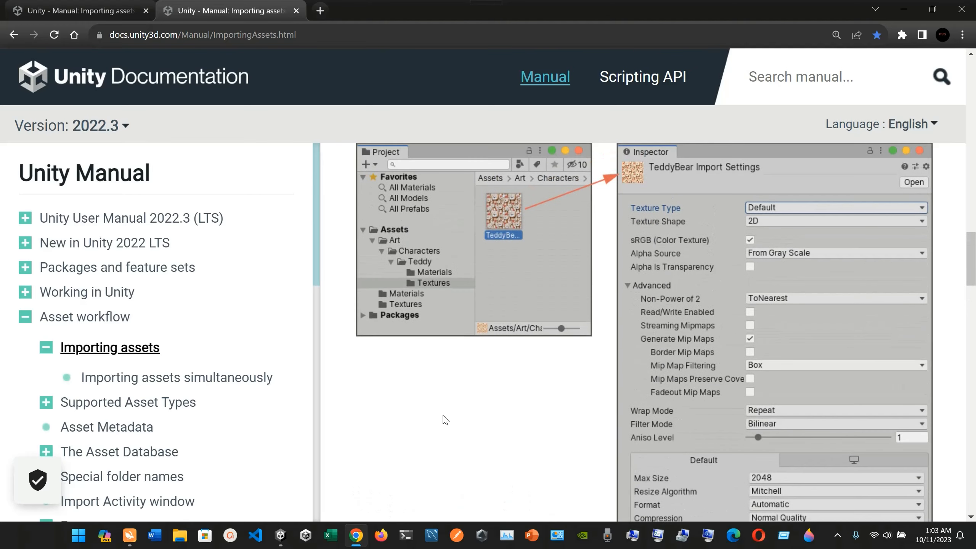
click(363, 538)
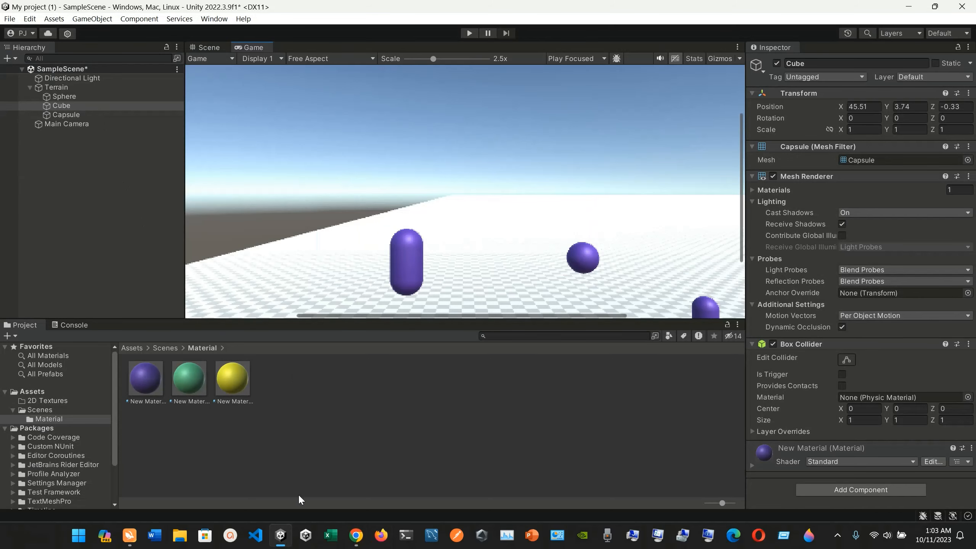
click(280, 535)
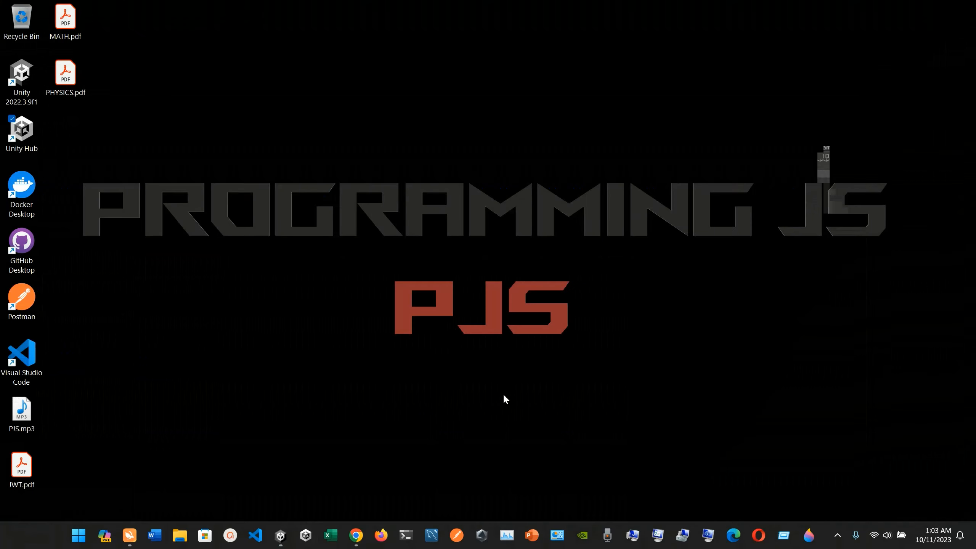
Return to the manual in Chrome and examine the Audio asset example with its explosion import settings
click(356, 535)
scroll(422, 372, down, 7)
scroll(423, 372, up, 1)
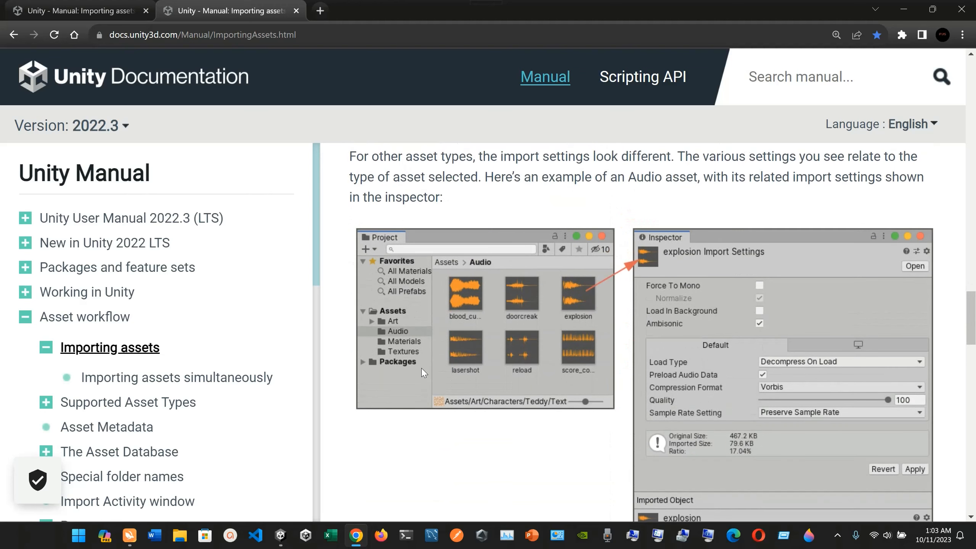
scroll(421, 367, up, 1)
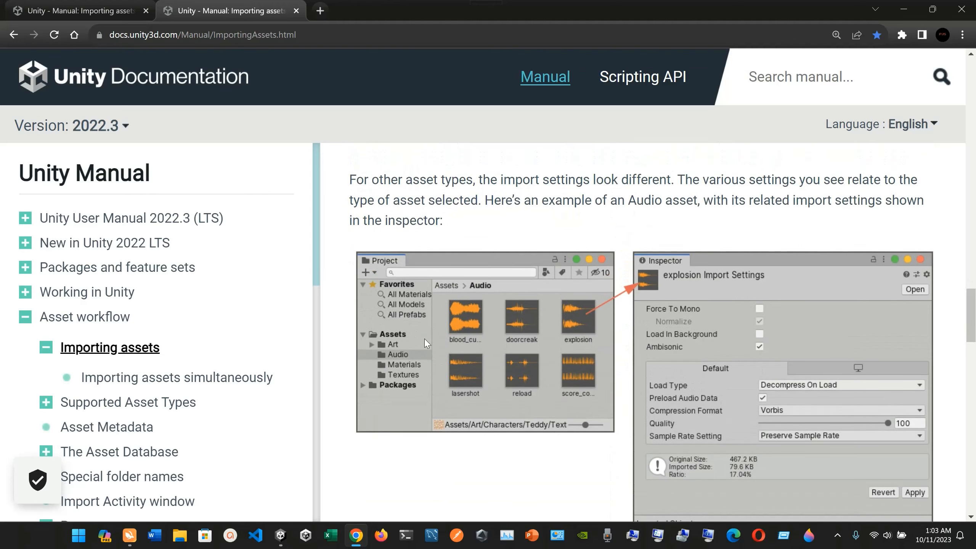
scroll(483, 331, down, 3)
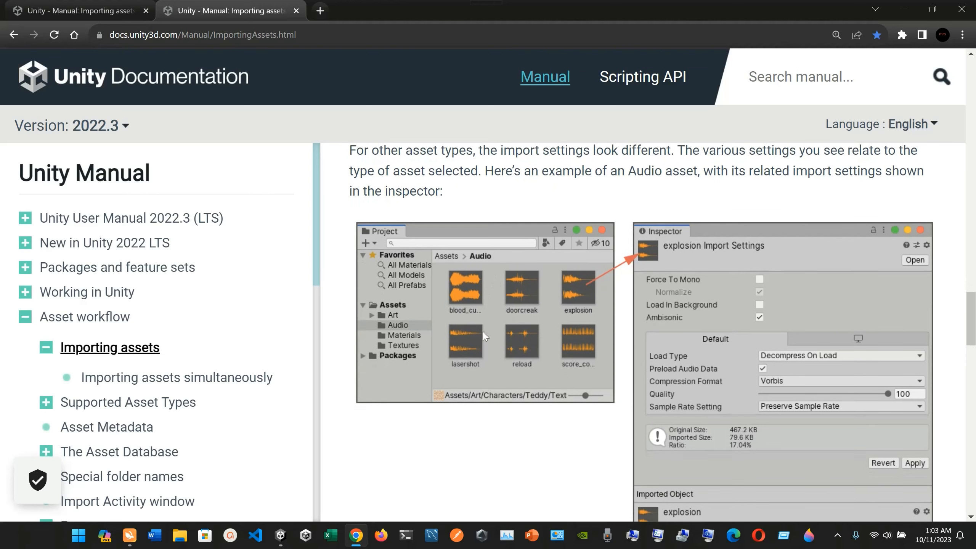
scroll(416, 253, up, 1)
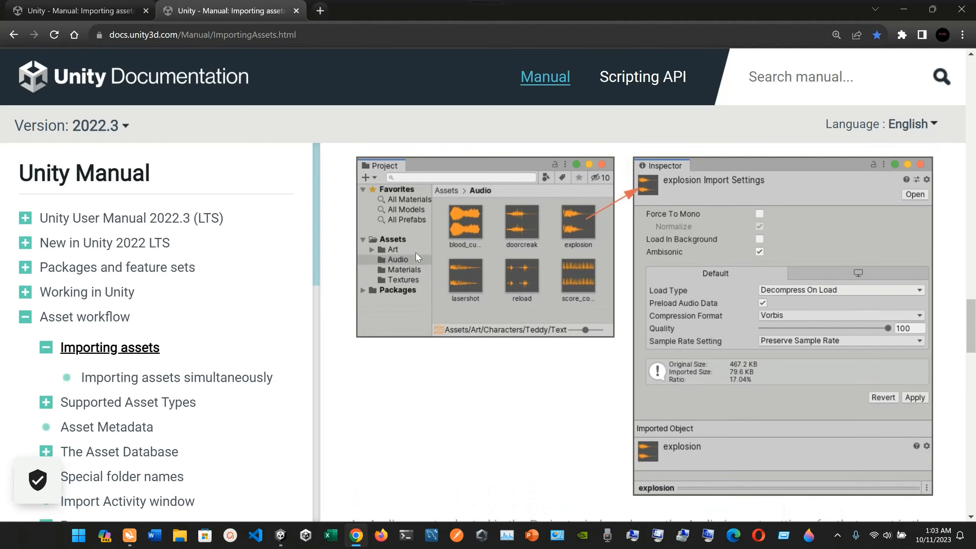
Read the Asset processing section about the Assets and Library folders
scroll(415, 253, down, 8)
scroll(373, 235, down, 2)
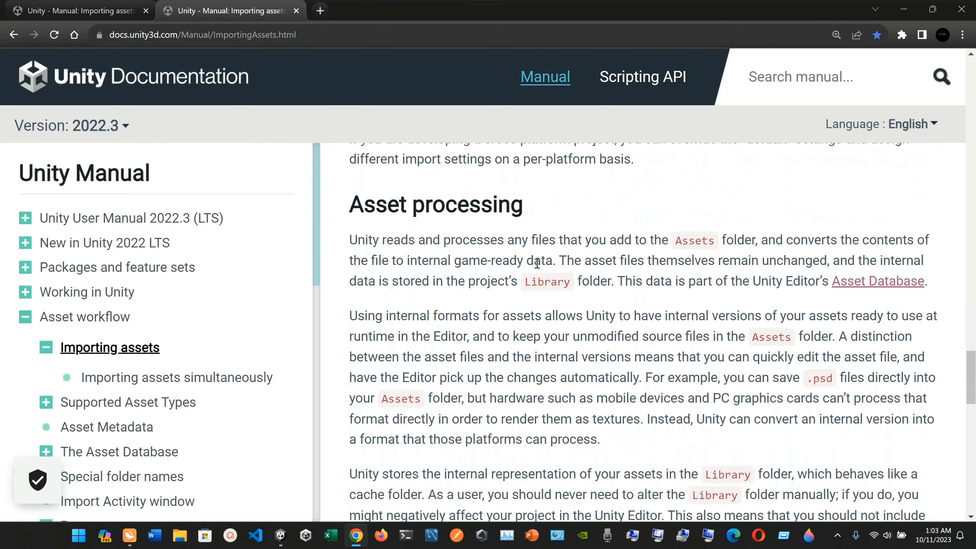
scroll(537, 264, down, 4)
scroll(536, 263, up, 4)
scroll(536, 263, down, 1)
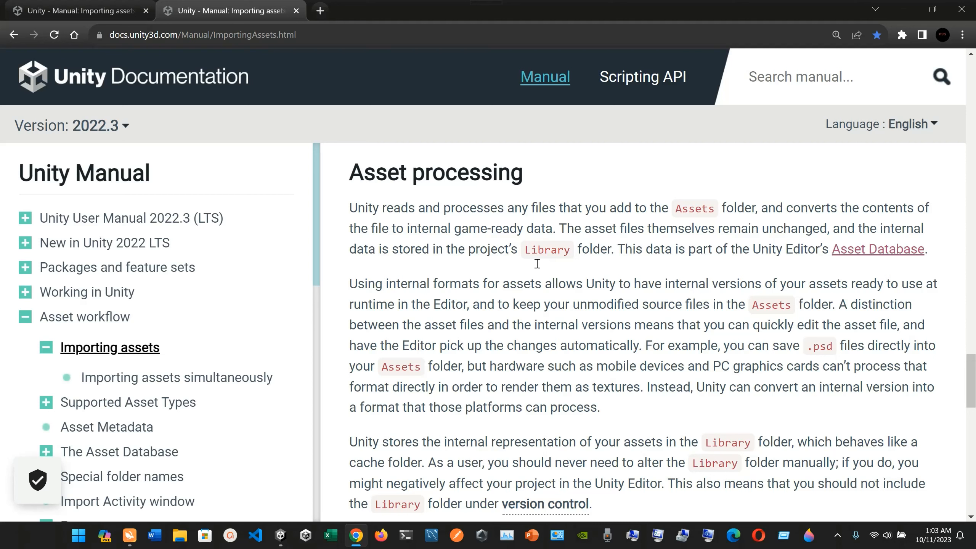
scroll(537, 263, down, 2)
scroll(537, 264, up, 2)
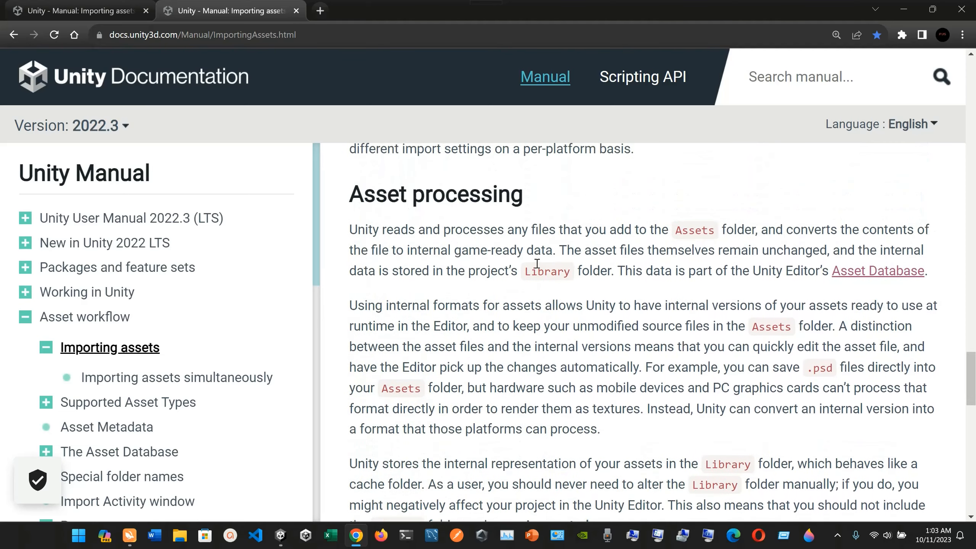
Read the Complex assets section through to See also, and return to the start of the page
scroll(543, 292, down, 10)
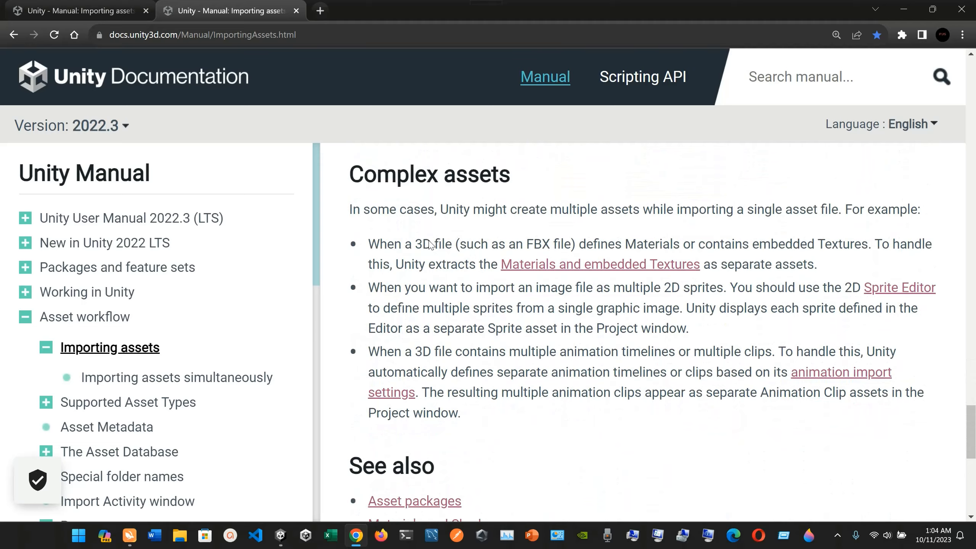
scroll(430, 244, down, 6)
scroll(430, 243, up, 8)
scroll(430, 244, down, 1)
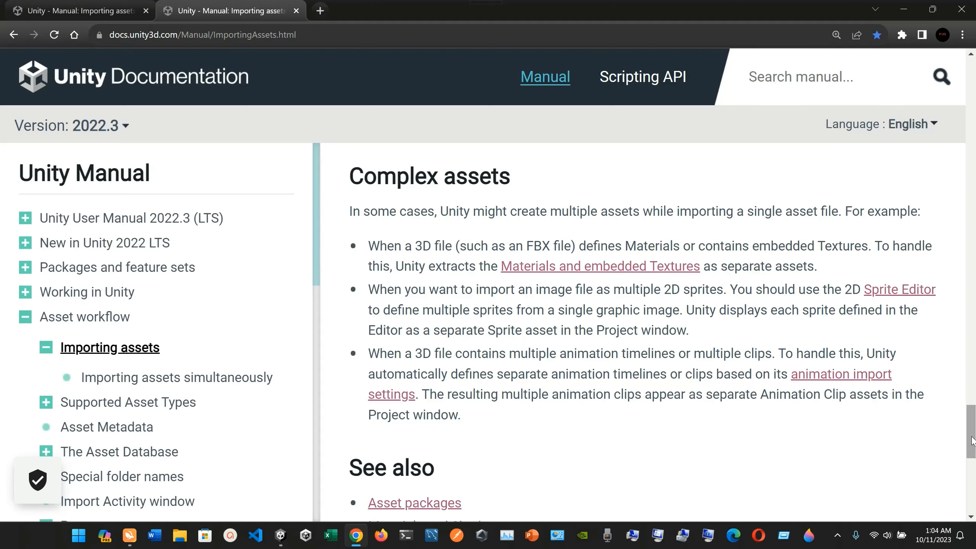
drag(972, 441, 974, 115)
Switch back to Unity, look through the asset creation options for the Material folder, and reduce the Game view scale to 1.9x
click(281, 535)
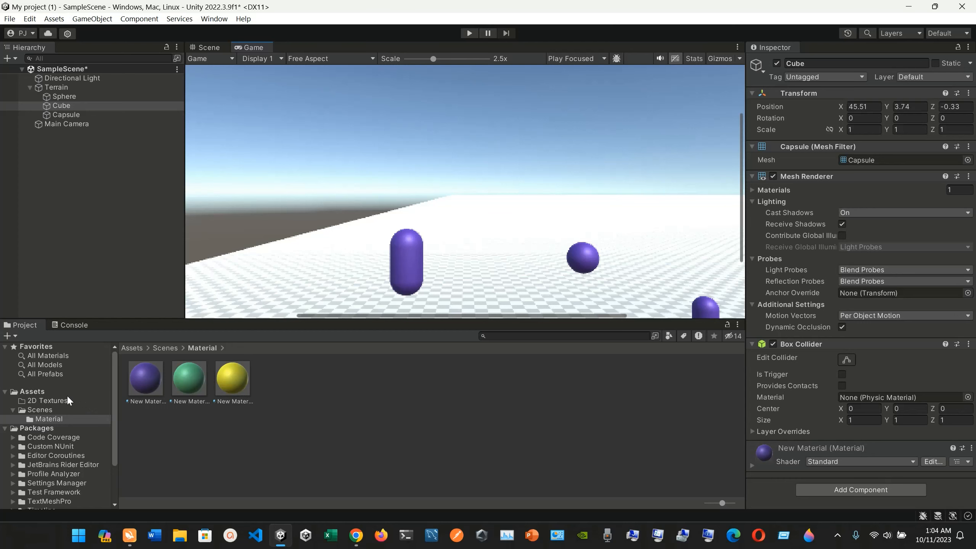
right_click(307, 378)
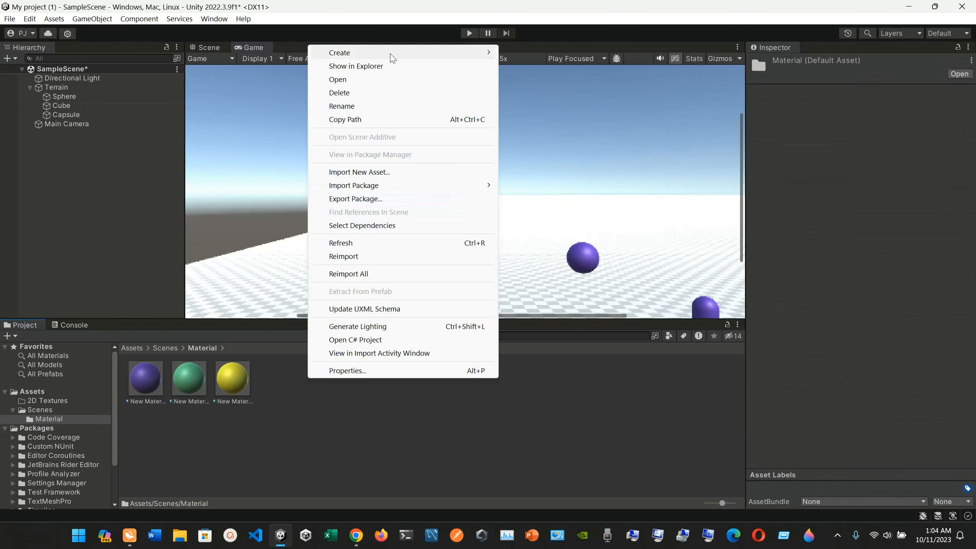
mouse_move(392, 58)
click(344, 419)
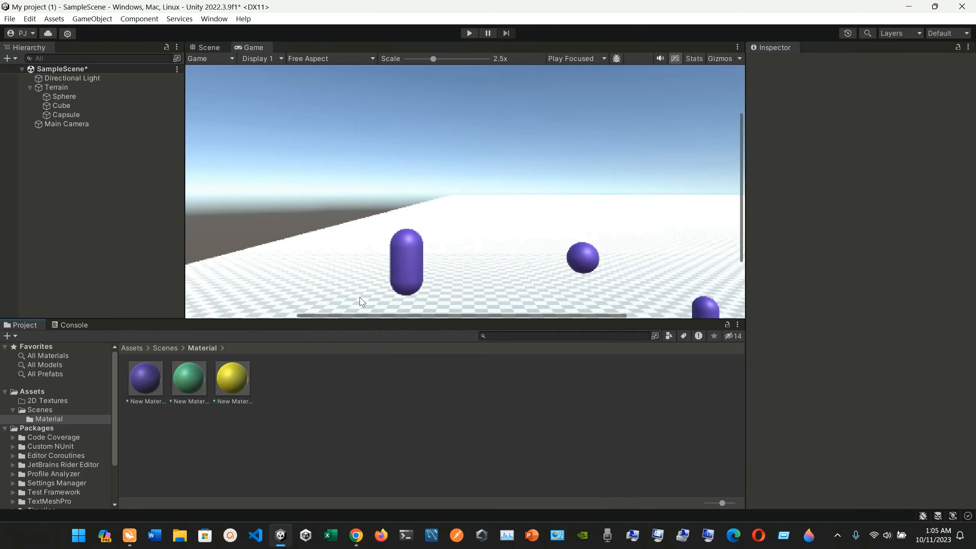
scroll(362, 302, down, 4)
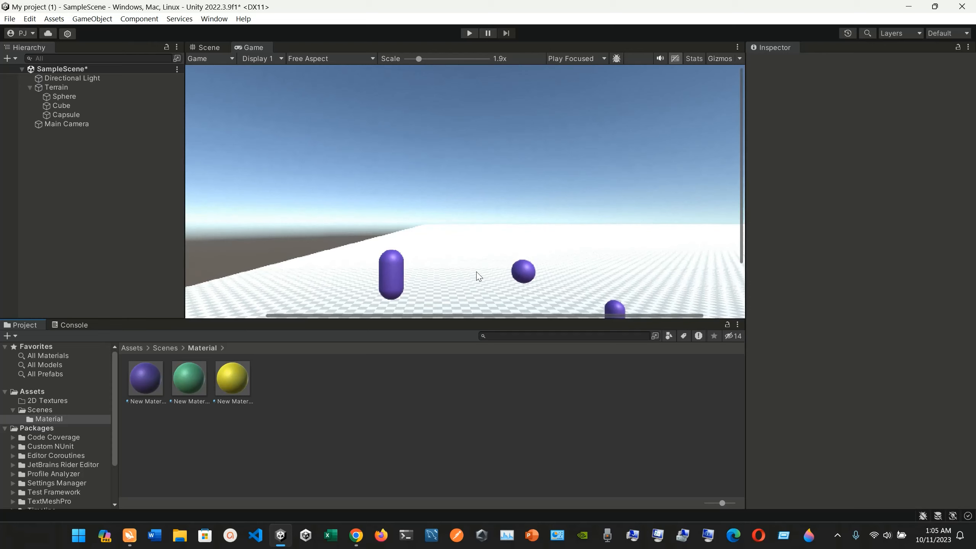